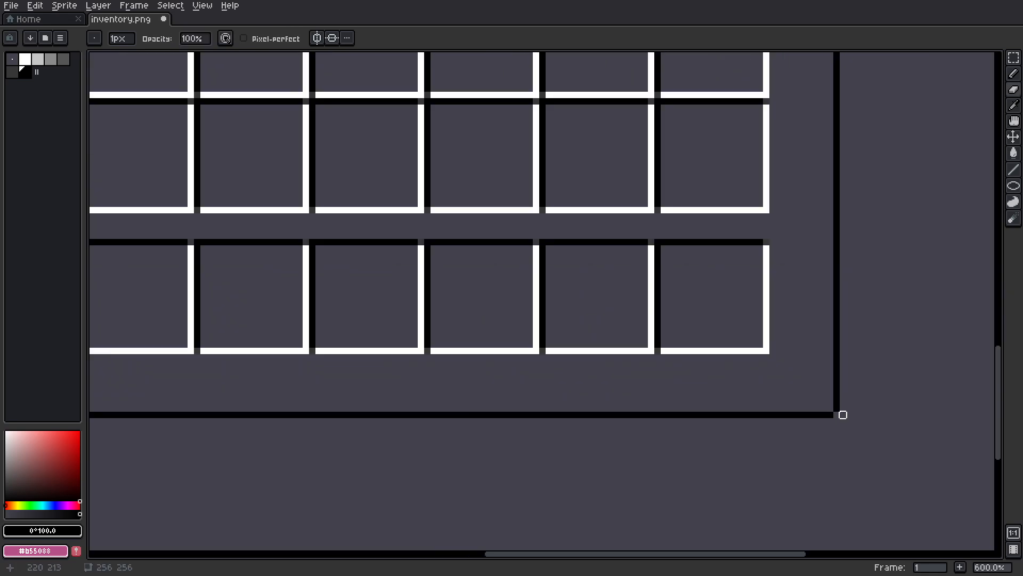
Step: Bevel the outer frame's lower-right corner and extend its black bottom edge leftwards past the slot grid
{"action": "scroll", "coordinate": [859, 268], "scroll_direction": "up", "scroll_amount": 6}
{"action": "left_click_drag", "start_coordinate": [695, 324], "coordinate": [613, 324]}
{"action": "scroll", "coordinate": [727, 315], "scroll_direction": "down", "scroll_amount": 3}
{"action": "key", "text": "ctrl+z"}
{"action": "scroll", "coordinate": [751, 316], "scroll_direction": "down", "scroll_amount": 2}
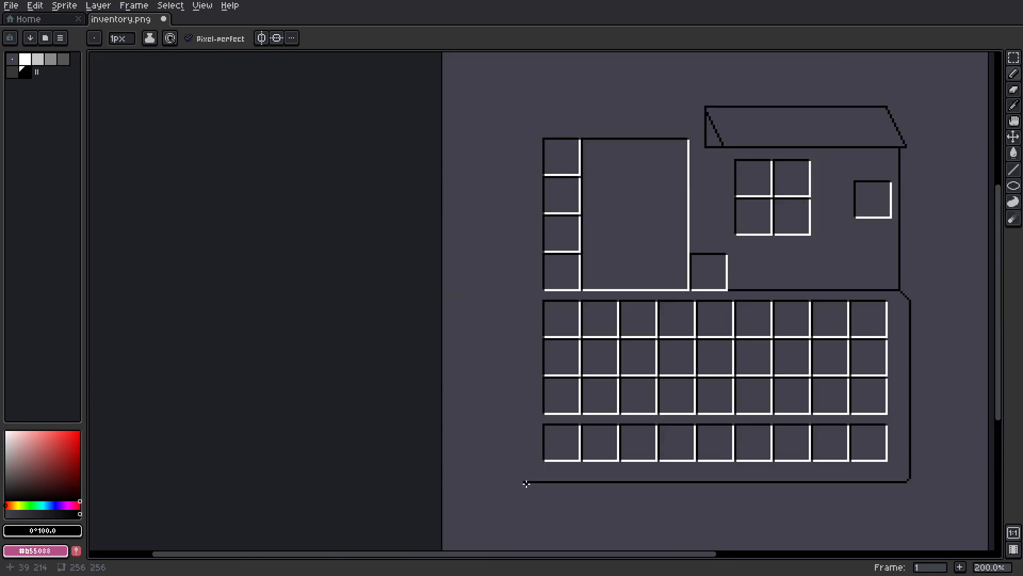
Step: Bevel the outer frame's lower-left corner and draw the black left edge upwards alongside the slots
{"action": "scroll", "coordinate": [528, 498], "scroll_direction": "up", "scroll_amount": 4}
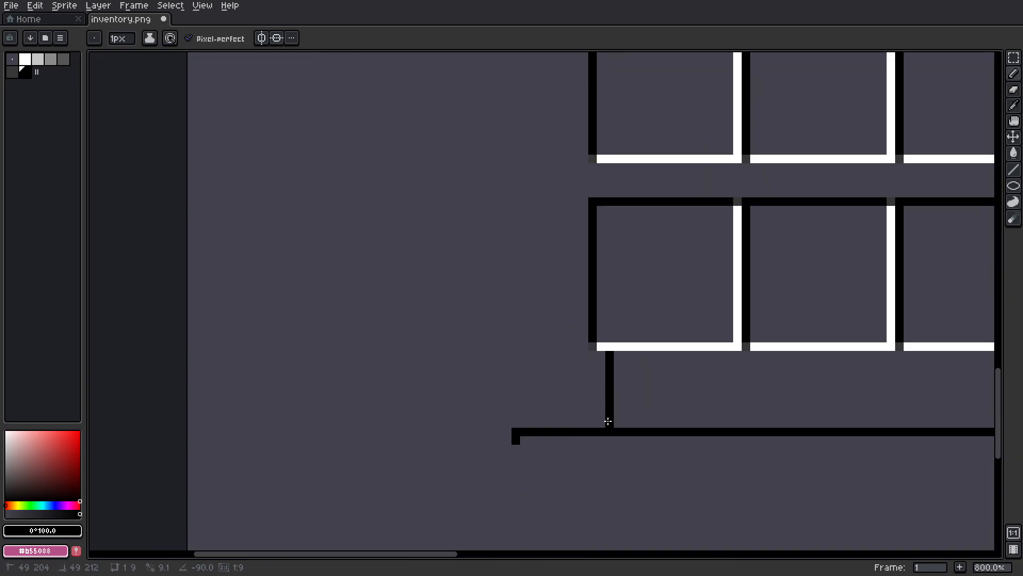
{"action": "left_click_drag", "start_coordinate": [508, 270], "coordinate": [507, 432]}
{"action": "right_click", "coordinate": [508, 430]}
{"action": "left_click", "coordinate": [516, 423]}
{"action": "right_click", "coordinate": [609, 355]}
{"action": "left_click", "coordinate": [508, 270]}
{"action": "scroll", "coordinate": [505, 269], "scroll_direction": "down", "scroll_amount": 2}
{"action": "left_click_drag", "start_coordinate": [500, 160], "coordinate": [515, 519]}
Step: Draw the frame's top edge above the tall panel towards the awning and bevel the upper-left corner
{"action": "left_click_drag", "start_coordinate": [517, 262], "coordinate": [352, 264]}
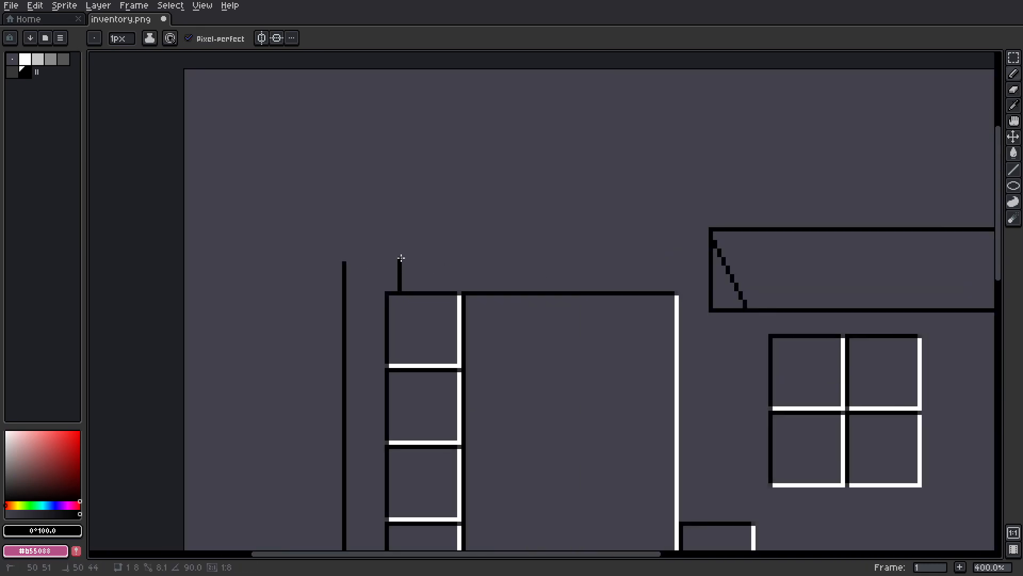
{"action": "left_click", "coordinate": [697, 255], "text": "ctrl+shift"}
{"action": "scroll", "coordinate": [342, 255], "scroll_direction": "up", "scroll_amount": 3}
{"action": "right_click", "coordinate": [346, 254]}
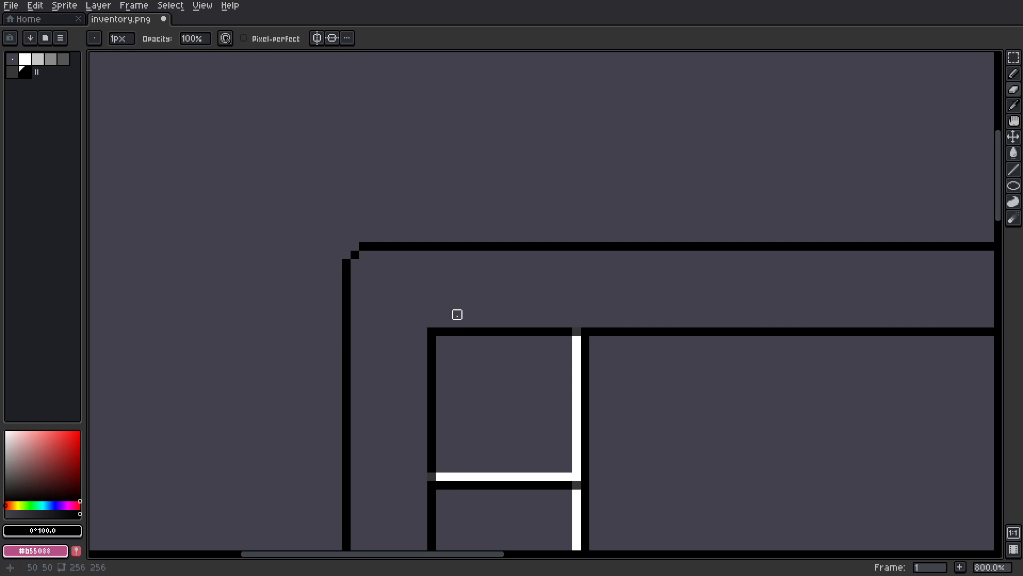
Step: Trim the top edge short of the awning and draw the outline stepped up, over and down around the awning
{"action": "scroll", "coordinate": [457, 305], "scroll_direction": "down", "scroll_amount": 5}
{"action": "scroll", "coordinate": [624, 277], "scroll_direction": "up", "scroll_amount": 5}
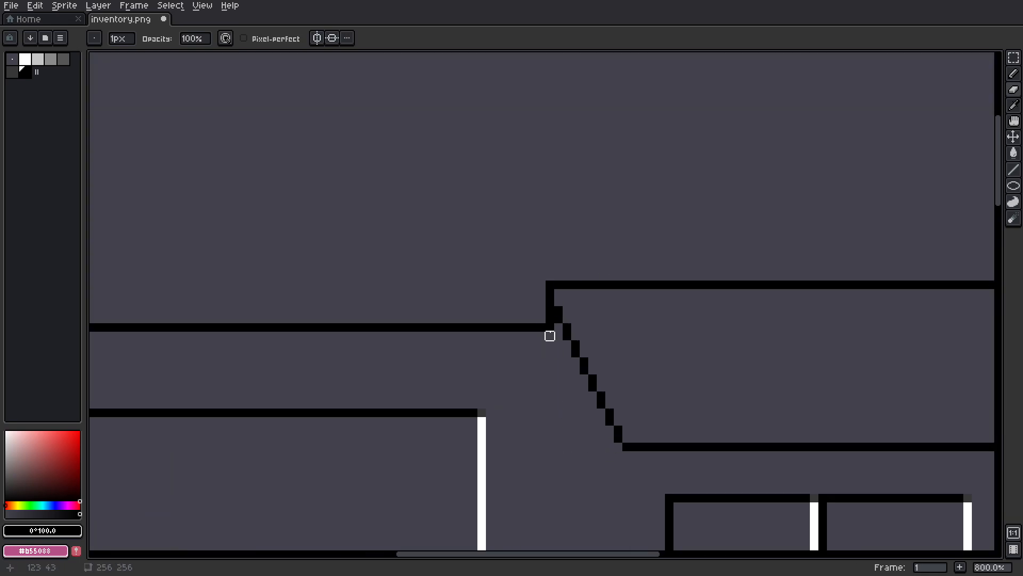
{"action": "left_click_drag", "start_coordinate": [550, 327], "coordinate": [490, 327]}
{"action": "left_click", "coordinate": [481, 226], "text": "shift"}
{"action": "scroll", "coordinate": [639, 240], "scroll_direction": "down", "scroll_amount": 5}
{"action": "scroll", "coordinate": [767, 242], "scroll_direction": "up", "scroll_amount": 5}
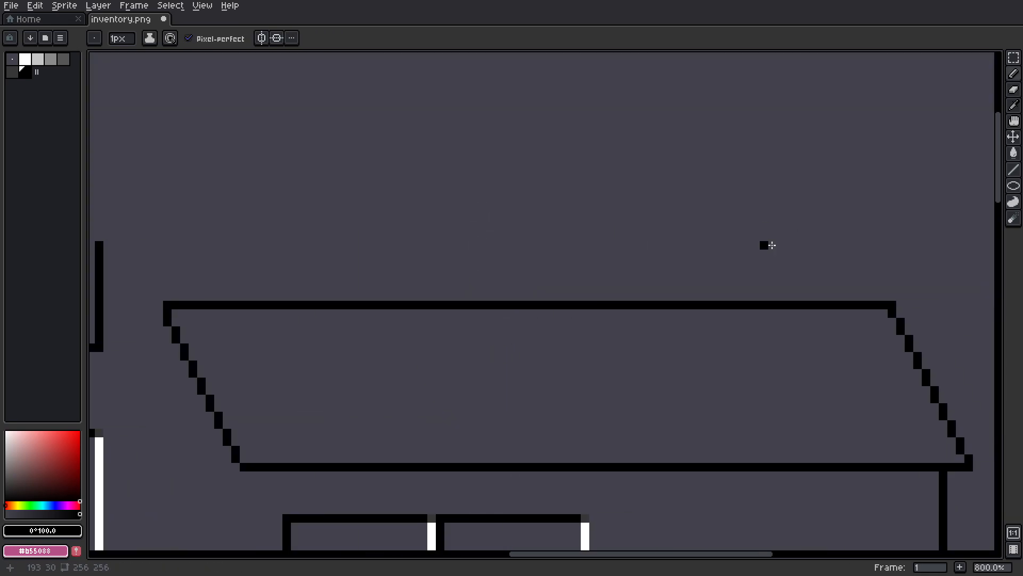
{"action": "left_click", "coordinate": [831, 244], "text": "shift"}
{"action": "left_click", "coordinate": [828, 298], "text": "shift"}
Step: Erase the square corner pixels of the outline above the awning and bevel both corners with diagonal pixels
{"action": "key", "text": "e"}
{"action": "left_click_drag", "start_coordinate": [825, 245], "coordinate": [831, 253]}
{"action": "left_click", "coordinate": [371, 240]}
{"action": "left_click_drag", "start_coordinate": [370, 240], "coordinate": [371, 249]}
{"action": "key", "text": "b"}
{"action": "left_click", "coordinate": [379, 248]}
Step: Select the upper-right corner of the awning's surrounding outline, move it right in line with the house wall, and deselect
{"action": "scroll", "coordinate": [642, 284], "scroll_direction": "down", "scroll_amount": 6}
{"action": "scroll", "coordinate": [717, 290], "scroll_direction": "up", "scroll_amount": 4}
{"action": "key", "text": "m"}
{"action": "left_click_drag", "start_coordinate": [610, 215], "coordinate": [663, 258]}
{"action": "left_click_drag", "start_coordinate": [637, 245], "coordinate": [706, 245]}
{"action": "left_click", "coordinate": [170, 5]}
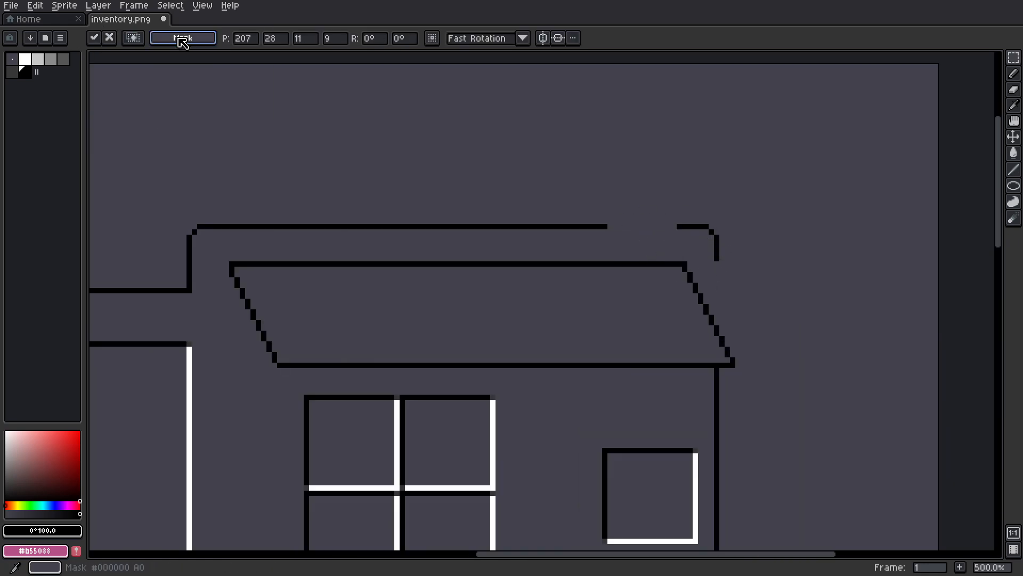
{"action": "left_click", "coordinate": [176, 33]}
Step: Bridge the gap in the outline's top edge above the awning with a straight black line
{"action": "key", "text": "b"}
{"action": "scroll", "coordinate": [717, 320], "scroll_direction": "down", "scroll_amount": 3}
{"action": "scroll", "coordinate": [715, 315], "scroll_direction": "up", "scroll_amount": 3}
{"action": "left_click", "coordinate": [605, 226]}
{"action": "left_click", "coordinate": [676, 226], "text": "shift"}
{"action": "scroll", "coordinate": [714, 243], "scroll_direction": "down", "scroll_amount": 4}
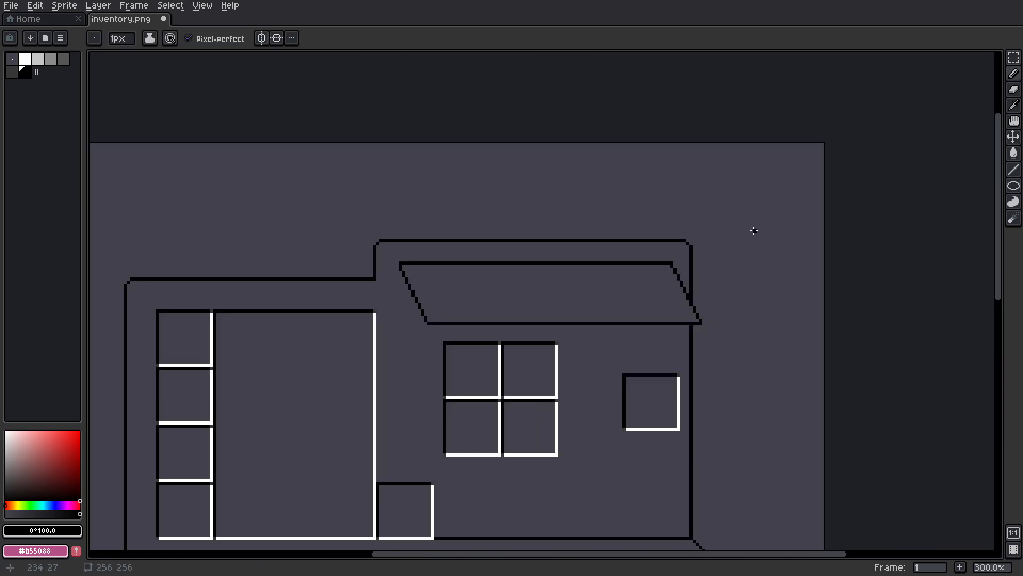
Step: Draw a diagonal line from the raised section's upper-left corner down to the lower top edge
{"action": "scroll", "coordinate": [554, 240], "scroll_direction": "up", "scroll_amount": 5}
{"action": "left_click", "coordinate": [581, 219]}
{"action": "left_click", "coordinate": [521, 279], "text": "shift"}
{"action": "scroll", "coordinate": [521, 280], "scroll_direction": "down", "scroll_amount": 5}
{"action": "scroll", "coordinate": [638, 304], "scroll_direction": "up", "scroll_amount": 4}
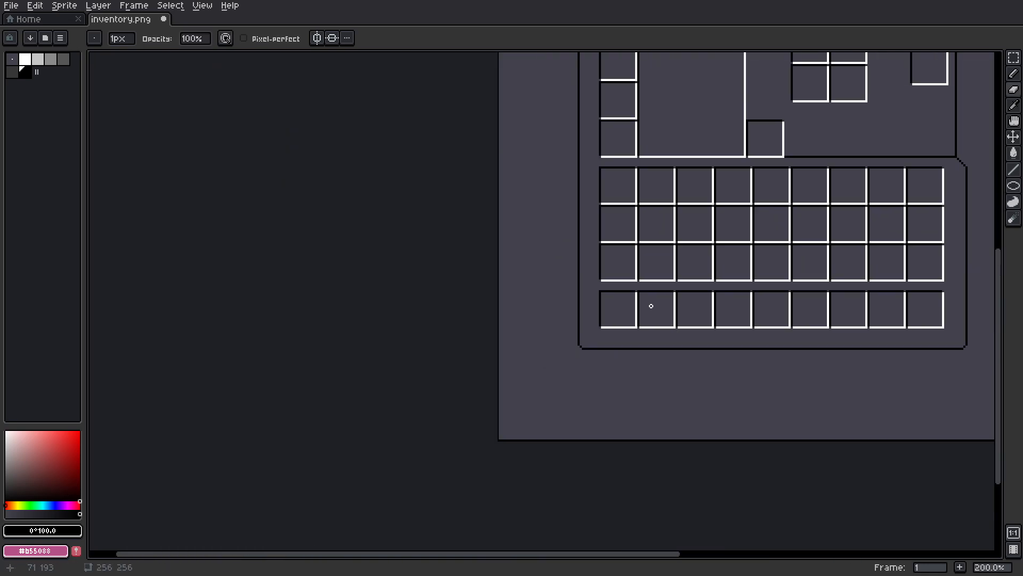
{"action": "scroll", "coordinate": [731, 299], "scroll_direction": "down", "scroll_amount": 2}
{"action": "scroll", "coordinate": [465, 318], "scroll_direction": "down", "scroll_amount": 1}
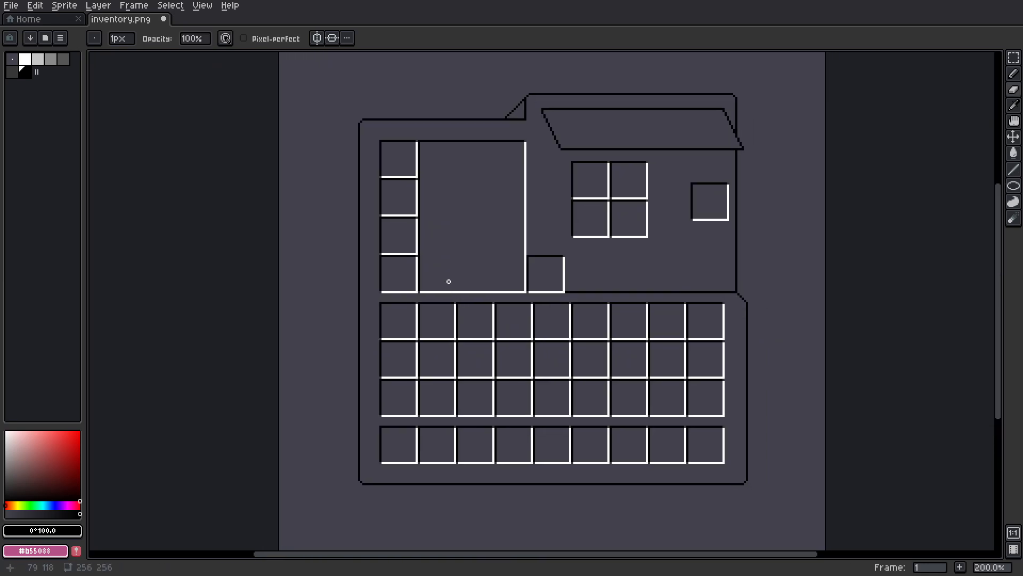
Step: Draw a black notched ribbon outline about 31 pixels wide hanging from the frame's bottom edge near the lower-left corner
{"action": "scroll", "coordinate": [361, 343], "scroll_direction": "up", "scroll_amount": 2}
{"action": "left_click_drag", "start_coordinate": [361, 343], "coordinate": [449, 224]}
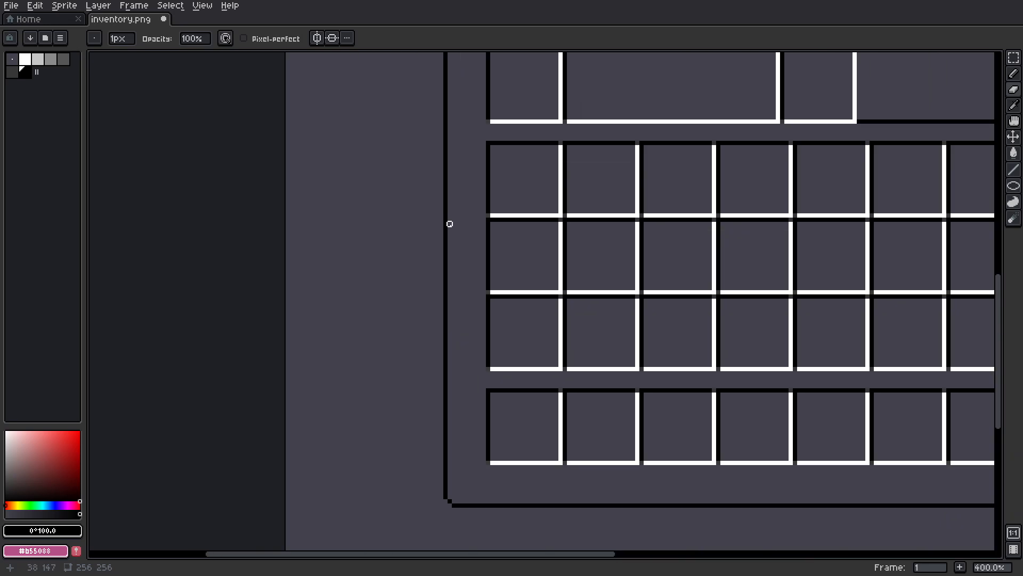
{"action": "key", "text": "b"}
{"action": "left_click_drag", "start_coordinate": [447, 504], "coordinate": [384, 388]}
{"action": "scroll", "coordinate": [397, 395], "scroll_direction": "up", "scroll_amount": 1}
{"action": "left_click_drag", "start_coordinate": [459, 403], "coordinate": [456, 280]}
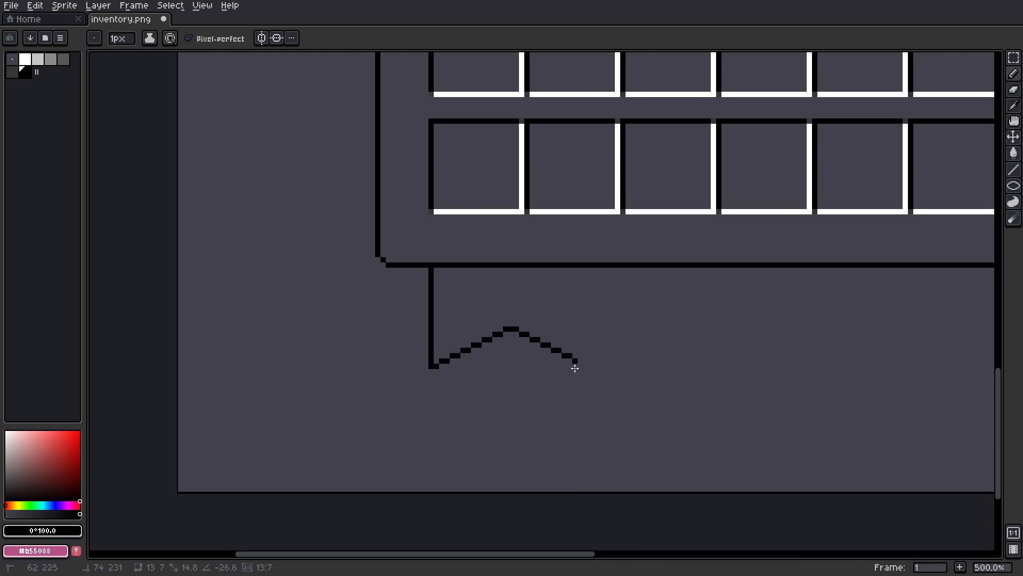
{"action": "left_click", "coordinate": [588, 269], "text": "shift"}
{"action": "left_click_drag", "start_coordinate": [699, 337], "coordinate": [462, 342]}
{"action": "key", "text": "b"}
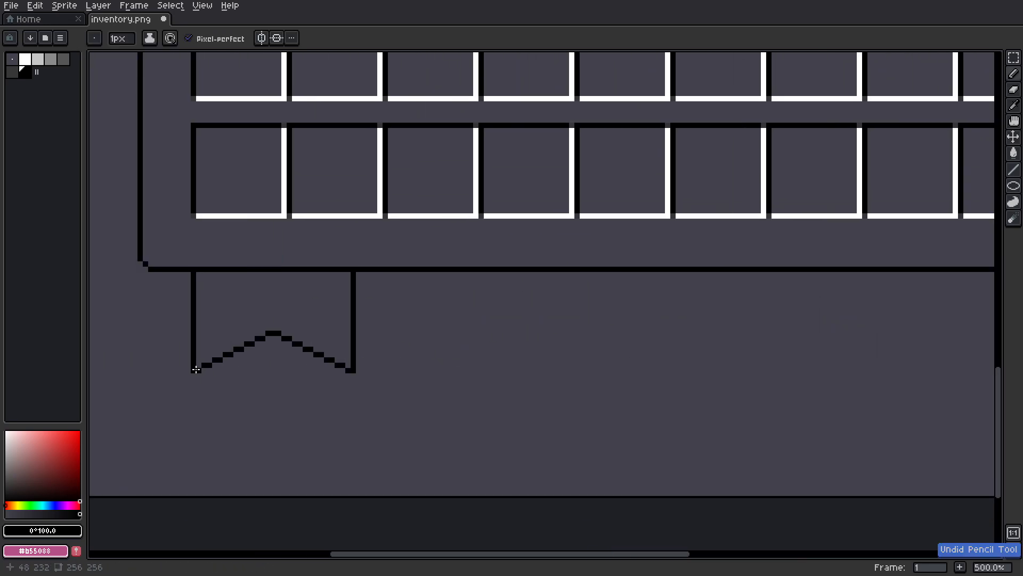
{"action": "key", "text": "b"}
Step: Select the stretch of the right wall beside the single slot and move it outwards
{"action": "scroll", "coordinate": [531, 328], "scroll_direction": "down", "scroll_amount": 4}
{"action": "left_click_drag", "start_coordinate": [586, 273], "coordinate": [544, 326]}
{"action": "scroll", "coordinate": [544, 227], "scroll_direction": "up", "scroll_amount": 2}
{"action": "scroll", "coordinate": [738, 194], "scroll_direction": "up", "scroll_amount": 3}
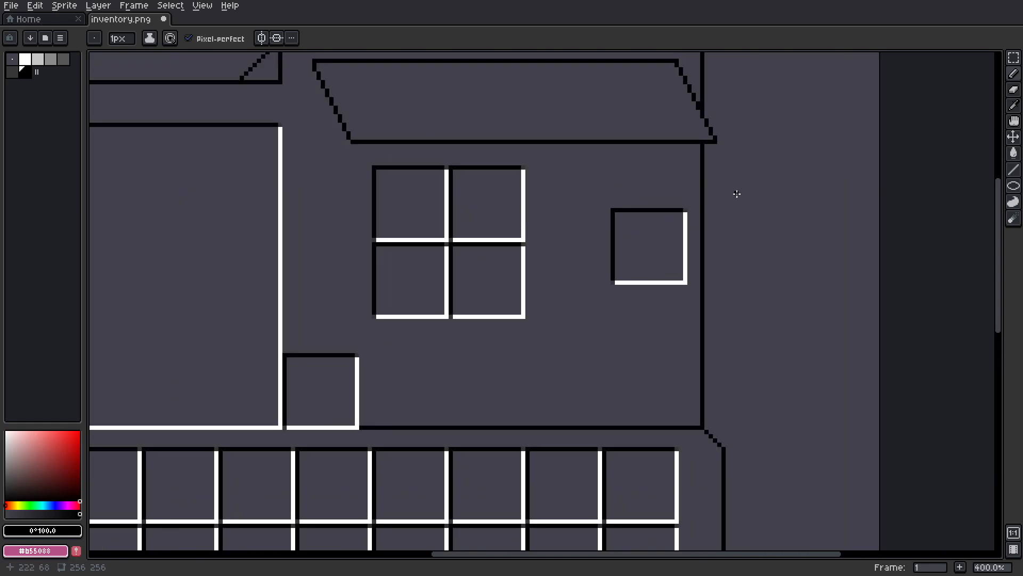
{"action": "left_click_drag", "start_coordinate": [738, 195], "coordinate": [682, 184]}
{"action": "key", "text": "m"}
{"action": "left_click_drag", "start_coordinate": [626, 210], "coordinate": [651, 319]}
{"action": "left_click_drag", "start_coordinate": [640, 281], "coordinate": [659, 281]}
{"action": "key", "text": "b"}
{"action": "scroll", "coordinate": [647, 197], "scroll_direction": "up", "scroll_amount": 3}
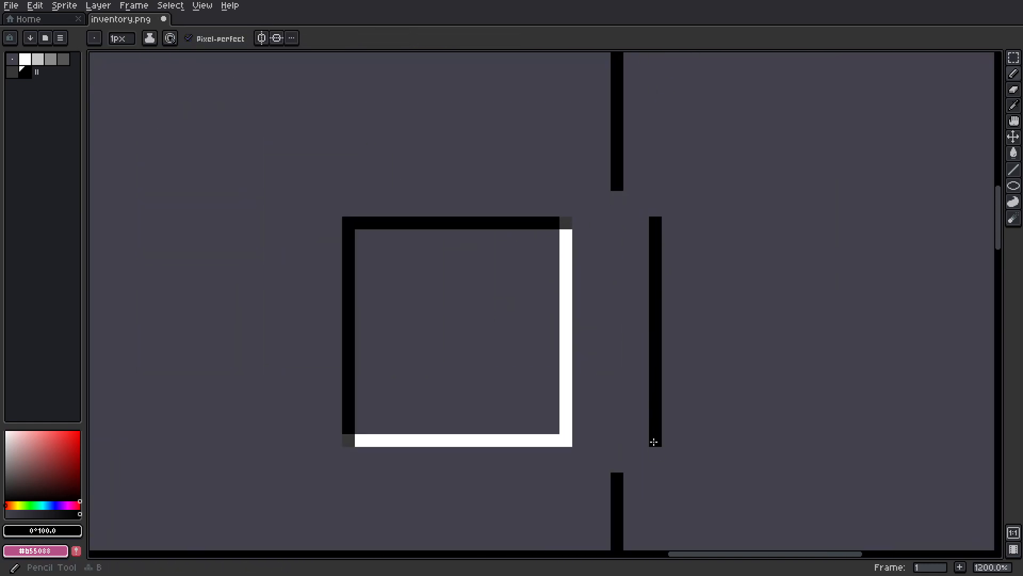
Step: Fill the awning outline with pale cream
{"action": "scroll", "coordinate": [684, 238], "scroll_direction": "down", "scroll_amount": 7}
{"action": "scroll", "coordinate": [696, 233], "scroll_direction": "up", "scroll_amount": 5}
{"action": "key", "text": "g"}
Step: Pick a light green and draw a slanted stripe 5 pixels wide near the awning's left end, parallel to its side
{"action": "left_click", "coordinate": [24, 435]}
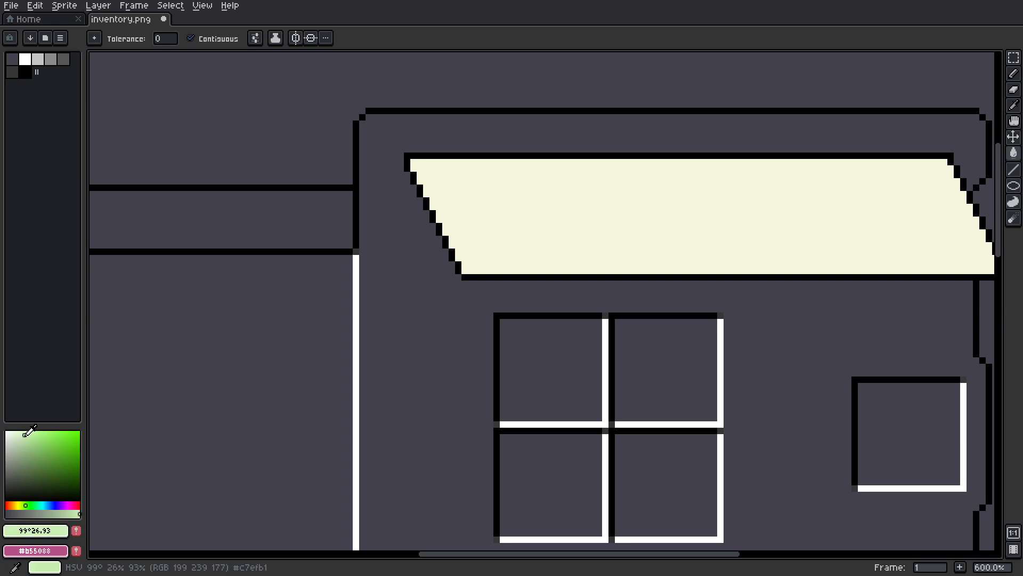
{"action": "key", "text": "b"}
{"action": "scroll", "coordinate": [434, 163], "scroll_direction": "up", "scroll_amount": 3}
{"action": "left_click", "coordinate": [463, 161]}
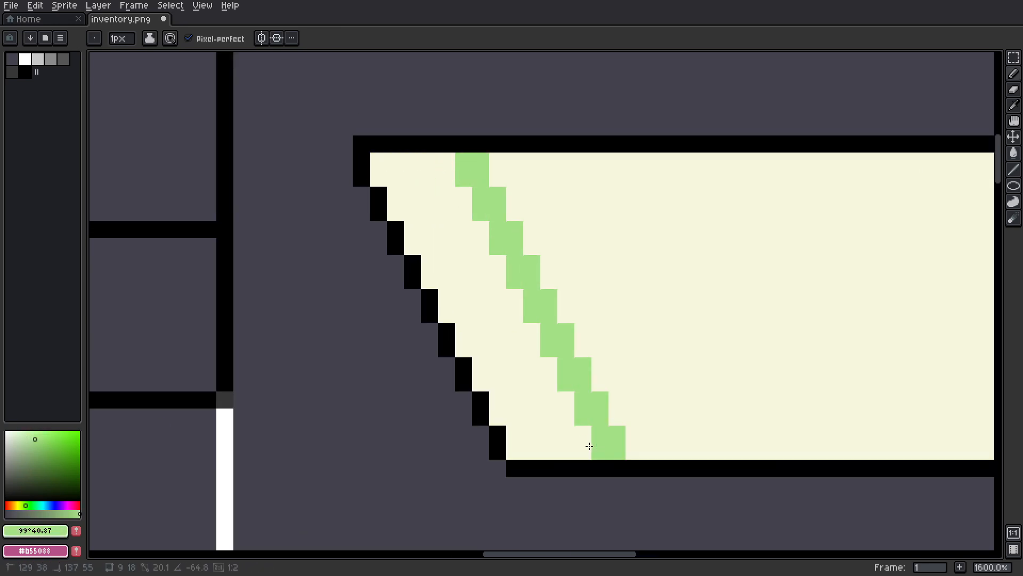
{"action": "left_click", "coordinate": [590, 445], "text": "ctrl+shift"}
{"action": "left_click", "coordinate": [499, 157]}
{"action": "left_click", "coordinate": [634, 450], "text": "ctrl+shift"}
{"action": "left_click", "coordinate": [515, 162]}
{"action": "left_click", "coordinate": [651, 449], "text": "ctrl+shift"}
{"action": "left_click", "coordinate": [532, 161]}
{"action": "left_click", "coordinate": [667, 449], "text": "ctrl+shift"}
{"action": "scroll", "coordinate": [667, 449], "scroll_direction": "down", "scroll_amount": 4}
{"action": "scroll", "coordinate": [763, 446], "scroll_direction": "up", "scroll_amount": 4}
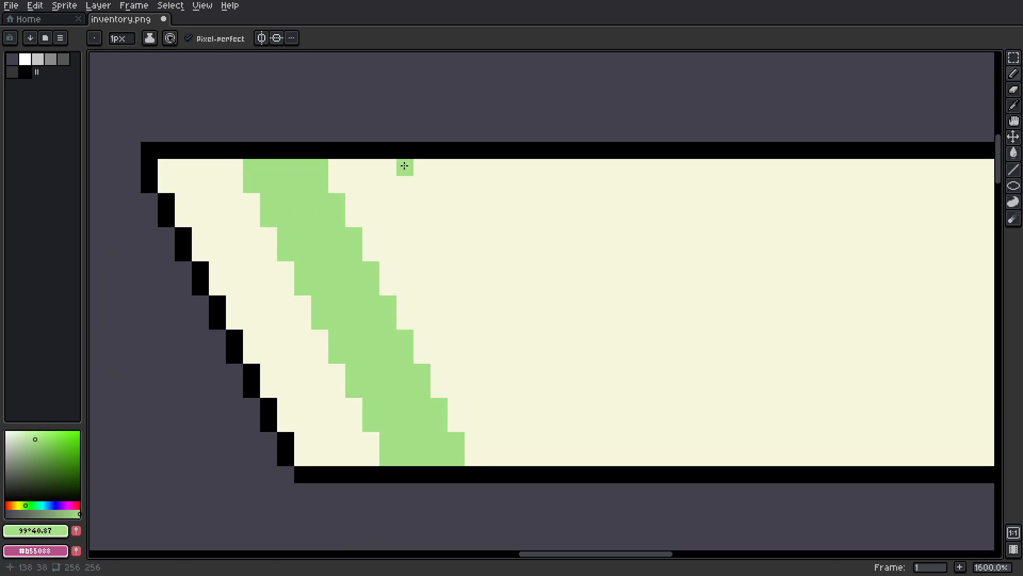
Step: Draw a second slanted green stripe on the awning, parallel to the first and spaced one cream band away
{"action": "left_click", "coordinate": [422, 167]}
{"action": "left_click", "coordinate": [559, 456], "text": "ctrl+shift"}
{"action": "left_click", "coordinate": [576, 456]}
{"action": "left_click", "coordinate": [439, 168], "text": "ctrl+shift"}
{"action": "left_click", "coordinate": [456, 168]}
{"action": "left_click", "coordinate": [593, 453], "text": "ctrl+shift"}
{"action": "left_click", "coordinate": [627, 456], "text": "ctrl+shift"}
Step: Select the green stripes with the Magic Wand, repeat copies of them along the awning to its right end, and deselect
{"action": "left_click", "coordinate": [337, 167], "text": "alt"}
{"action": "key", "text": "w"}
{"action": "left_click", "coordinate": [370, 252]}
{"action": "left_click", "coordinate": [491, 252], "text": "shift"}
{"action": "left_click_drag", "start_coordinate": [516, 322], "coordinate": [687, 322]}
{"action": "left_click_drag", "start_coordinate": [653, 320], "coordinate": [402, 317]}
{"action": "left_click_drag", "start_coordinate": [424, 360], "coordinate": [573, 347]}
{"action": "left_click_drag", "start_coordinate": [589, 323], "coordinate": [750, 320]}
{"action": "left_click_drag", "start_coordinate": [747, 320], "coordinate": [542, 323]}
{"action": "left_click_drag", "start_coordinate": [517, 324], "coordinate": [687, 323]}
{"action": "left_click_drag", "start_coordinate": [693, 323], "coordinate": [663, 319]}
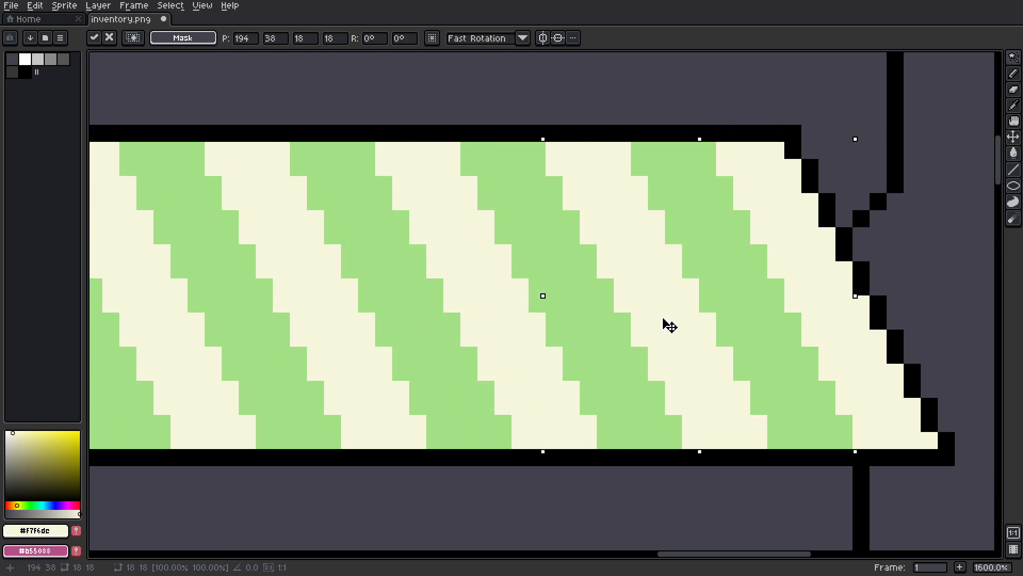
{"action": "key", "text": "ctrl+d"}
Step: Select the awning's slanted right end with combined rectangular selections, shift it 1 pixel right, and deselect
{"action": "key", "text": "b"}
{"action": "left_click", "coordinate": [707, 154], "text": "alt"}
{"action": "key", "text": "m"}
{"action": "mouse_move", "coordinate": [793, 150]}
{"action": "left_mouse_down"}
{"action": "mouse_move", "coordinate": [506, 166]}
{"action": "mouse_move", "coordinate": [557, 268]}
{"action": "left_mouse_up"}
{"action": "left_click_drag", "start_coordinate": [711, 475], "coordinate": [573, 286]}
{"action": "left_click_drag", "start_coordinate": [573, 299], "coordinate": [557, 287]}
{"action": "mouse_move", "coordinate": [489, 149]}
{"action": "left_mouse_down"}
{"action": "mouse_move", "coordinate": [574, 285]}
{"action": "mouse_move", "coordinate": [575, 269]}
{"action": "left_mouse_up"}
{"action": "left_click_drag", "start_coordinate": [573, 286], "coordinate": [728, 491]}
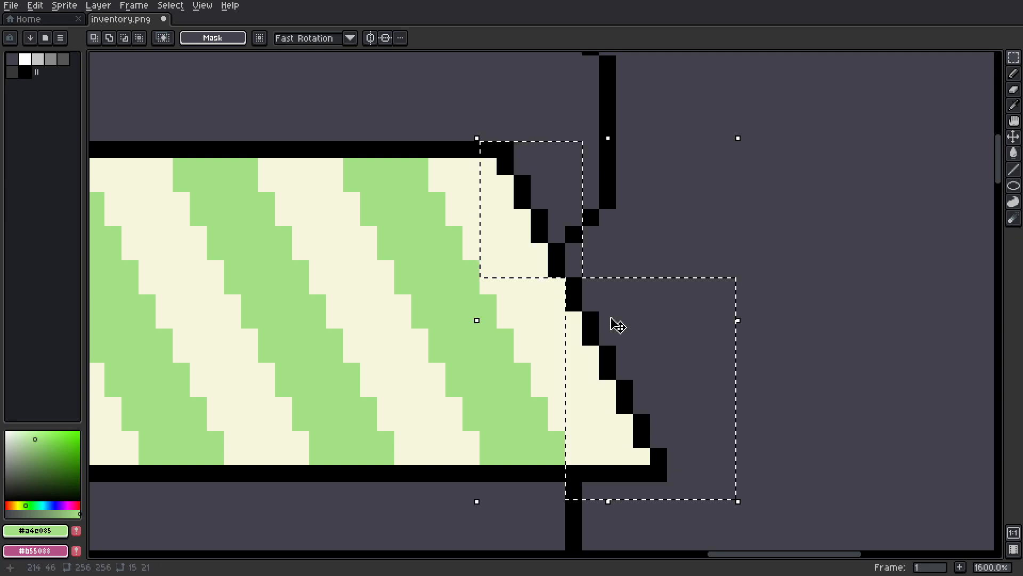
{"action": "key", "text": "Right"}
{"action": "left_click", "coordinate": [171, 6]}
{"action": "left_click", "coordinate": [183, 32]}
Step: Repair the black outline where the awning's right end was shifted and erase the stray pixel beneath it
{"action": "key", "text": "b"}
{"action": "left_click", "coordinate": [472, 150], "text": "alt"}
{"action": "left_click", "coordinate": [488, 149]}
{"action": "left_click_drag", "start_coordinate": [574, 474], "coordinate": [574, 490]}
{"action": "key", "text": "e"}
{"action": "left_click", "coordinate": [591, 491]}
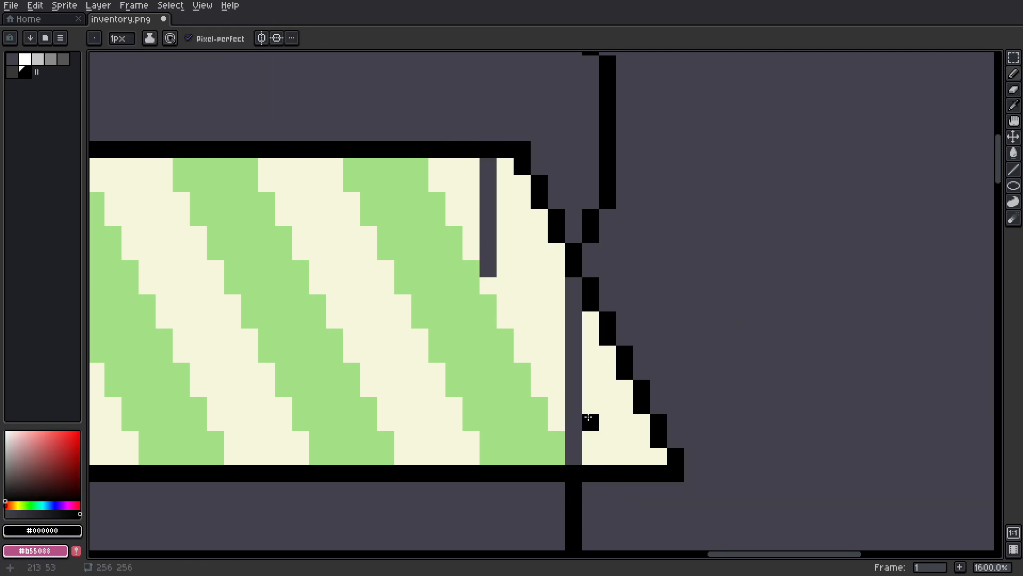
Step: Fill the two vertical gaps in the awning and the house wall around it with cream #f7f6dc
{"action": "left_click", "coordinate": [591, 439], "text": "alt"}
{"action": "key", "text": "g"}
{"action": "left_click", "coordinate": [488, 240]}
{"action": "left_click", "coordinate": [574, 352]}
{"action": "scroll", "coordinate": [574, 351], "scroll_direction": "down", "scroll_amount": 7}
{"action": "scroll", "coordinate": [453, 288], "scroll_direction": "down", "scroll_amount": 3}
{"action": "scroll", "coordinate": [452, 287], "scroll_direction": "up", "scroll_amount": 3}
{"action": "left_click", "coordinate": [453, 288]}
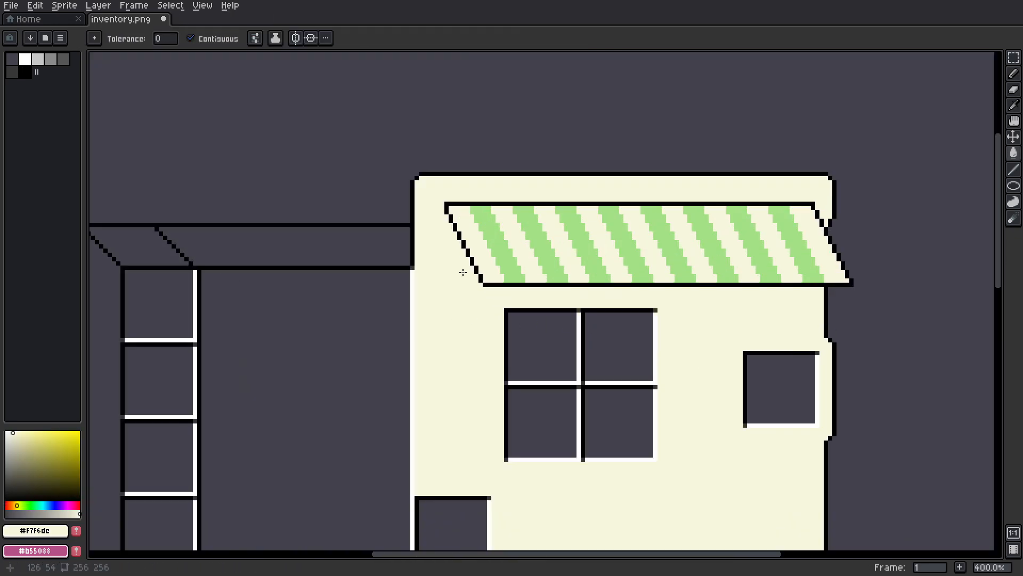
Step: Pick a darker beige, outline a triangular shadow beside the awning's slanted left side, and fill it
{"action": "scroll", "coordinate": [472, 261], "scroll_direction": "up", "scroll_amount": 1}
{"action": "left_click", "coordinate": [20, 443]}
{"action": "key", "text": "b"}
{"action": "scroll", "coordinate": [436, 210], "scroll_direction": "up", "scroll_amount": 2}
{"action": "mouse_move", "coordinate": [439, 209]}
{"action": "left_mouse_down"}
{"action": "mouse_move", "coordinate": [457, 342]}
{"action": "mouse_move", "coordinate": [507, 344]}
{"action": "left_mouse_up"}
{"action": "key", "text": "g"}
{"action": "left_click", "coordinate": [467, 312]}
{"action": "scroll", "coordinate": [539, 325], "scroll_direction": "down", "scroll_amount": 4}
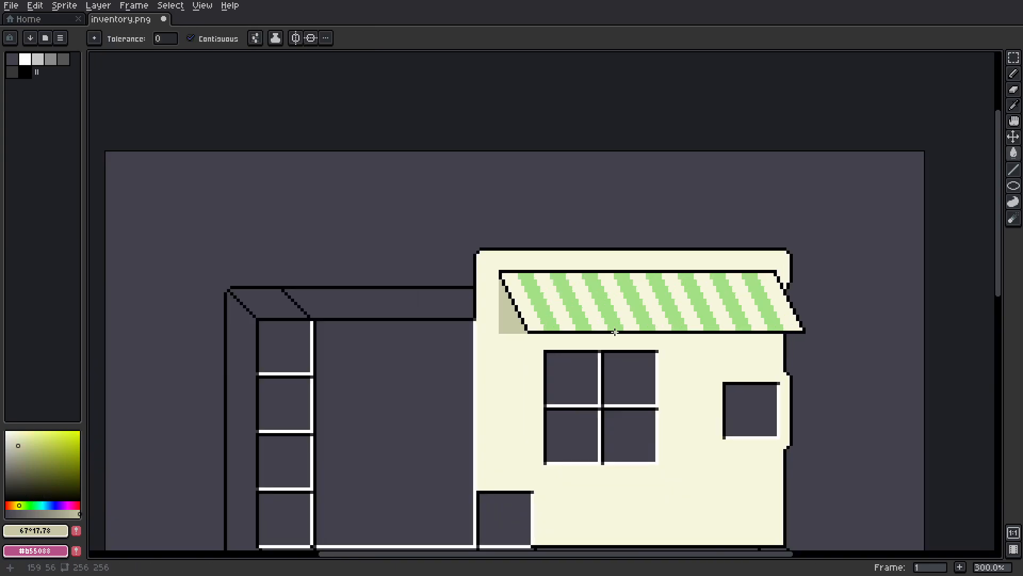
Step: Outline a beige shadow strip beneath the awning across to the right wall and fill it
{"action": "scroll", "coordinate": [746, 339], "scroll_direction": "up", "scroll_amount": 3}
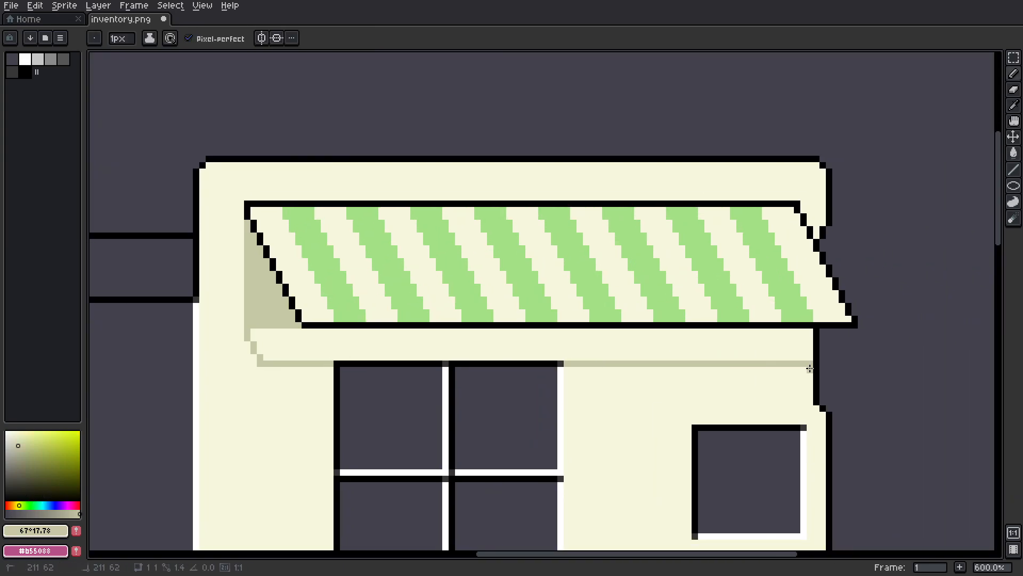
{"action": "key", "text": "g"}
{"action": "left_click", "coordinate": [749, 343]}
{"action": "scroll", "coordinate": [749, 339], "scroll_direction": "down", "scroll_amount": 5}
{"action": "scroll", "coordinate": [686, 339], "scroll_direction": "up", "scroll_amount": 7}
{"action": "key", "text": "b"}
{"action": "left_click_drag", "start_coordinate": [422, 347], "coordinate": [435, 373]}
{"action": "scroll", "coordinate": [554, 357], "scroll_direction": "down", "scroll_amount": 5}
{"action": "key", "text": "ctrl+z"}
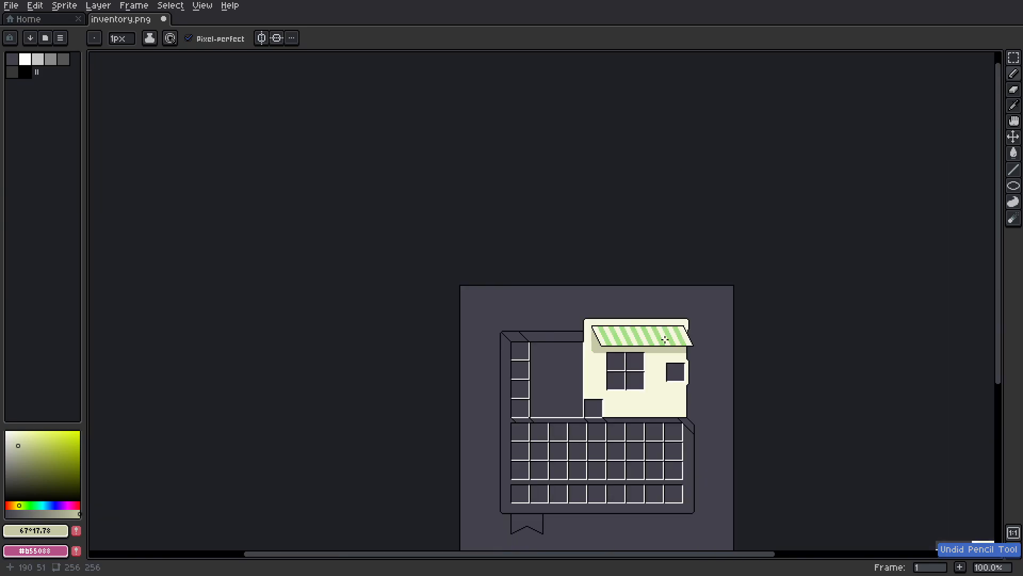
{"action": "scroll", "coordinate": [665, 340], "scroll_direction": "up", "scroll_amount": 8}
{"action": "scroll", "coordinate": [608, 343], "scroll_direction": "down", "scroll_amount": 8}
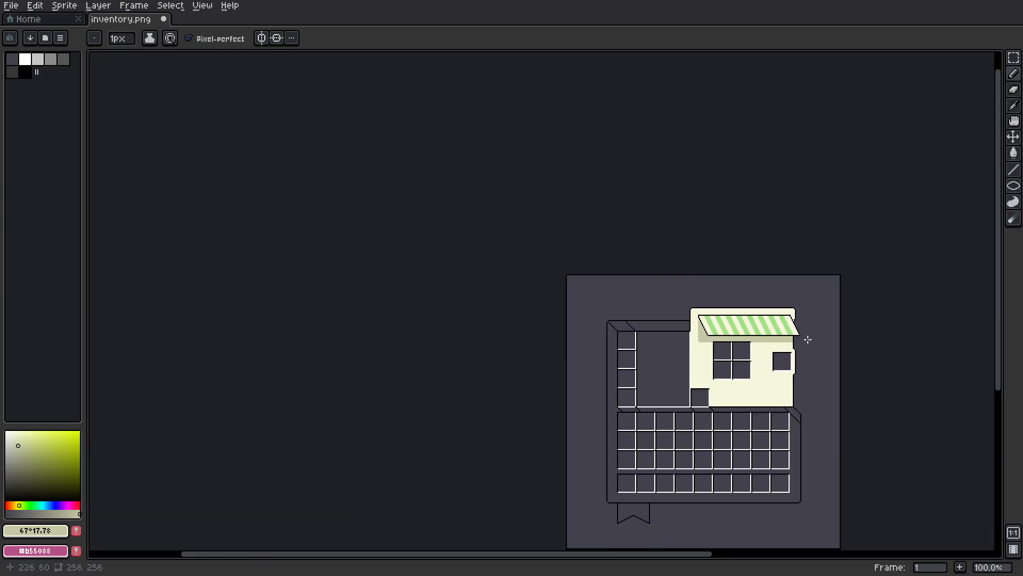
Step: Draw short beige diagonals at the two corners beside the small window and fill the wall's projecting strip between them with beige
{"action": "scroll", "coordinate": [802, 336], "scroll_direction": "up", "scroll_amount": 8}
{"action": "key", "text": "g"}
{"action": "left_click", "coordinate": [775, 290]}
{"action": "scroll", "coordinate": [830, 284], "scroll_direction": "down", "scroll_amount": 7}
{"action": "scroll", "coordinate": [836, 324], "scroll_direction": "up", "scroll_amount": 6}
{"action": "left_click", "coordinate": [743, 293]}
{"action": "key", "text": "ctrl+z"}
{"action": "key", "text": "b"}
{"action": "left_click_drag", "start_coordinate": [743, 293], "coordinate": [752, 287]}
{"action": "left_click_drag", "start_coordinate": [742, 457], "coordinate": [751, 465]}
{"action": "key", "text": "g"}
{"action": "left_click", "coordinate": [750, 412]}
{"action": "scroll", "coordinate": [757, 399], "scroll_direction": "down", "scroll_amount": 7}
Step: Pick white and draw highlight pixels along the diagonal corners of the projecting strip beside the small window
{"action": "scroll", "coordinate": [802, 336], "scroll_direction": "up", "scroll_amount": 7}
{"action": "key", "text": "u"}
{"action": "key", "text": "i"}
{"action": "left_click", "coordinate": [638, 330]}
{"action": "key", "text": "b"}
{"action": "scroll", "coordinate": [733, 269], "scroll_direction": "down", "scroll_amount": 3}
{"action": "scroll", "coordinate": [733, 269], "scroll_direction": "up", "scroll_amount": 2}
{"action": "scroll", "coordinate": [791, 351], "scroll_direction": "down", "scroll_amount": 7}
{"action": "scroll", "coordinate": [798, 352], "scroll_direction": "up", "scroll_amount": 8}
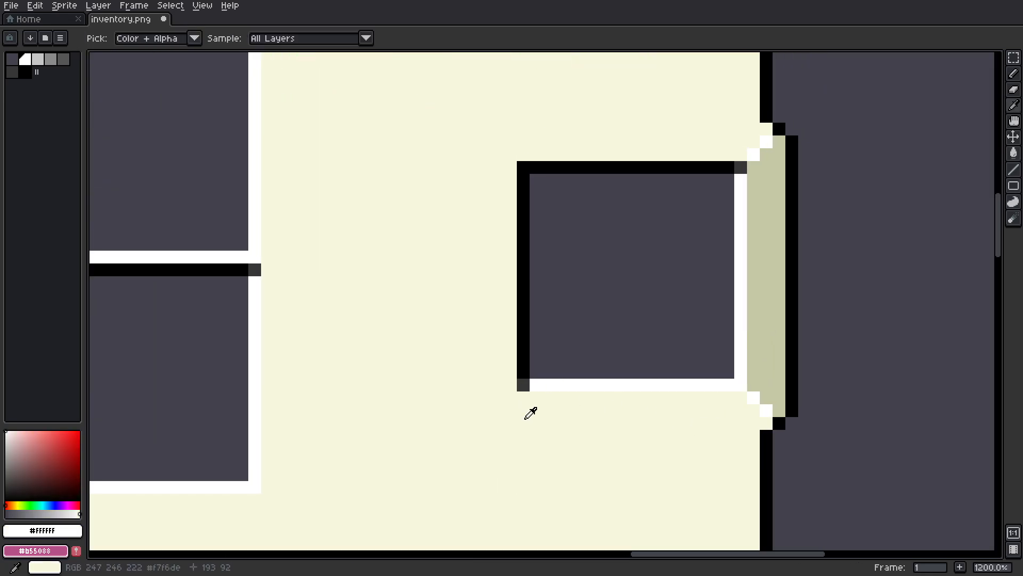
{"action": "left_click", "coordinate": [533, 375], "text": "alt"}
{"action": "left_click", "coordinate": [751, 153]}
Step: Replace the dark grey corner pixels of the windows and slots with beige #c4c8a5 throughout the sprite
{"action": "scroll", "coordinate": [673, 281], "scroll_direction": "down", "scroll_amount": 7}
{"action": "scroll", "coordinate": [639, 280], "scroll_direction": "up", "scroll_amount": 7}
{"action": "key", "text": "i"}
{"action": "left_click", "coordinate": [37, 19]}
{"action": "left_click", "coordinate": [121, 21]}
{"action": "left_click", "coordinate": [35, 6]}
{"action": "left_click", "coordinate": [126, 251]}
{"action": "left_click", "coordinate": [563, 261]}
{"action": "scroll", "coordinate": [466, 275], "scroll_direction": "down", "scroll_amount": 3}
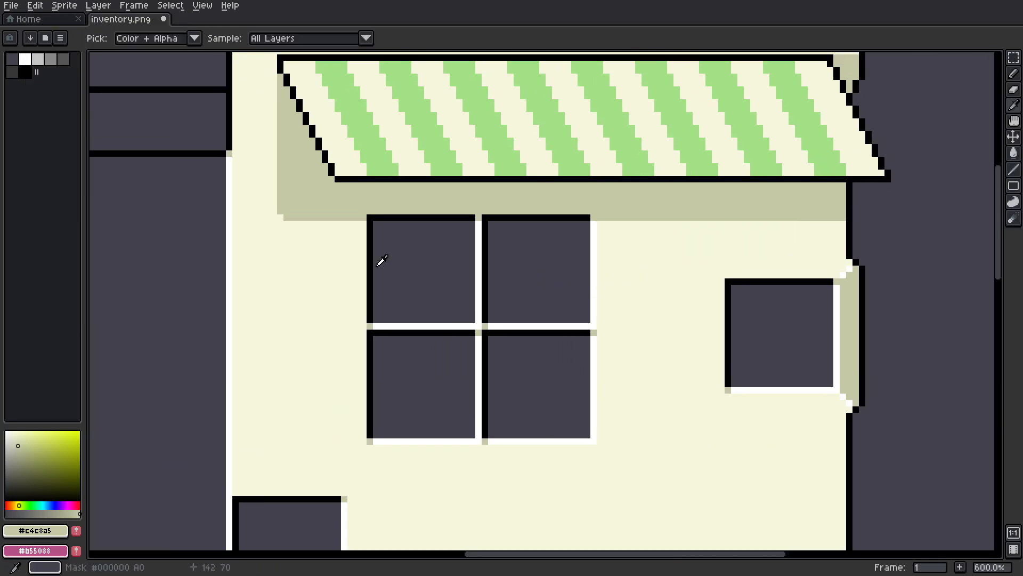
Step: Choose a muted brown (hue 46°, saturation 18, value 49) and replace the black outlines with it throughout the sprite
{"action": "left_click", "coordinate": [29, 459]}
{"action": "key", "text": "b"}
{"action": "key", "text": "g"}
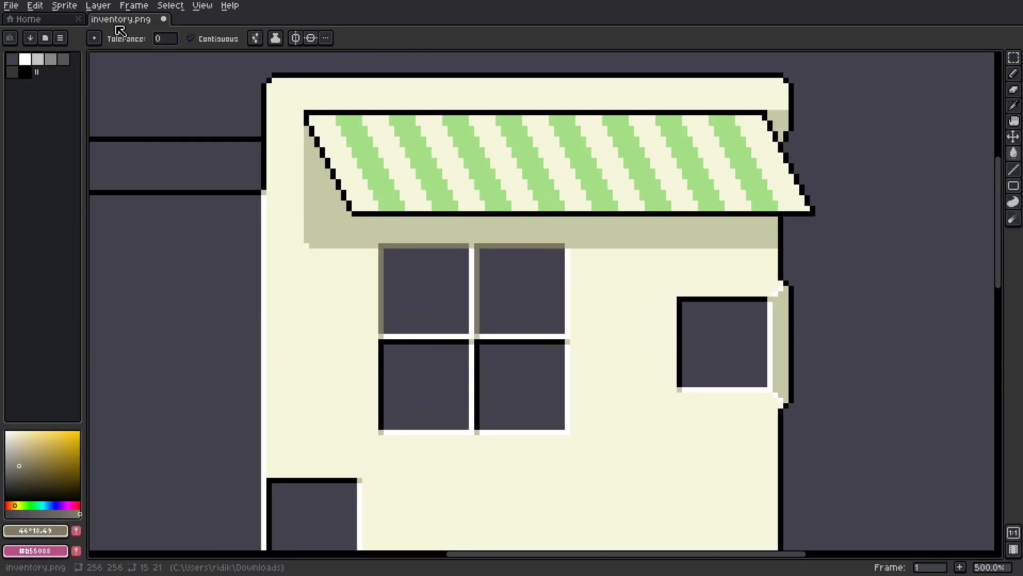
{"action": "left_click", "coordinate": [34, 6]}
{"action": "left_click", "coordinate": [96, 251]}
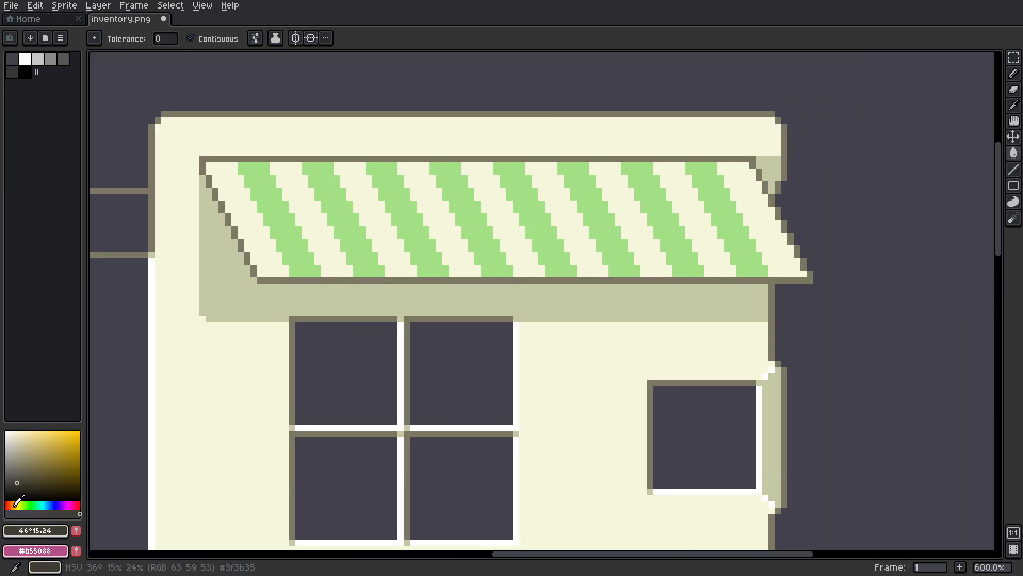
Step: Replace the outline colour throughout the sprite with a darker reddish brown (hue 15°, saturation 15, value 24)
{"action": "left_click", "coordinate": [34, 6]}
{"action": "left_click", "coordinate": [64, 252]}
{"action": "key", "text": "Escape"}
{"action": "left_click", "coordinate": [35, 5]}
{"action": "left_click", "coordinate": [91, 251]}
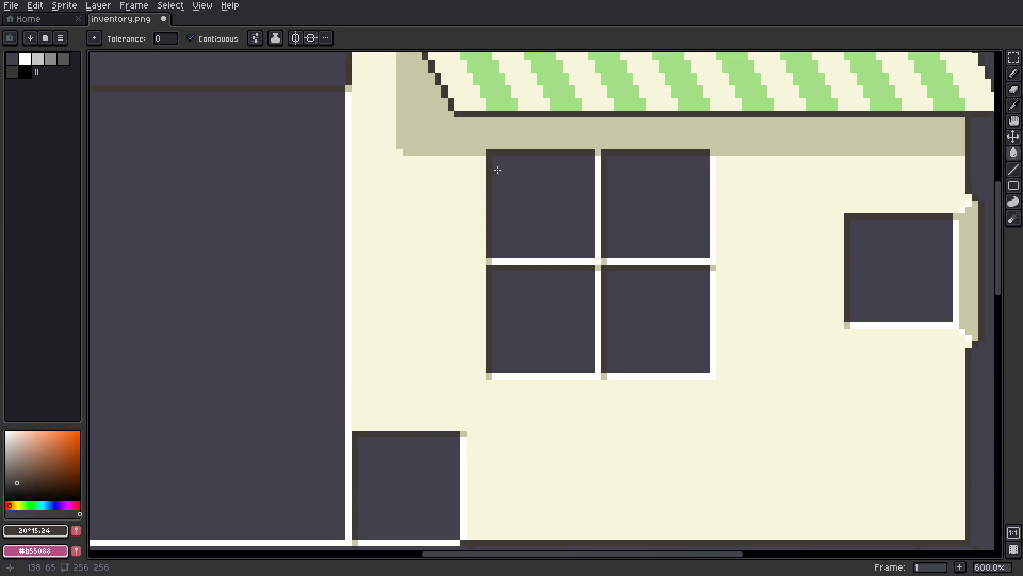
{"action": "left_click", "coordinate": [35, 6]}
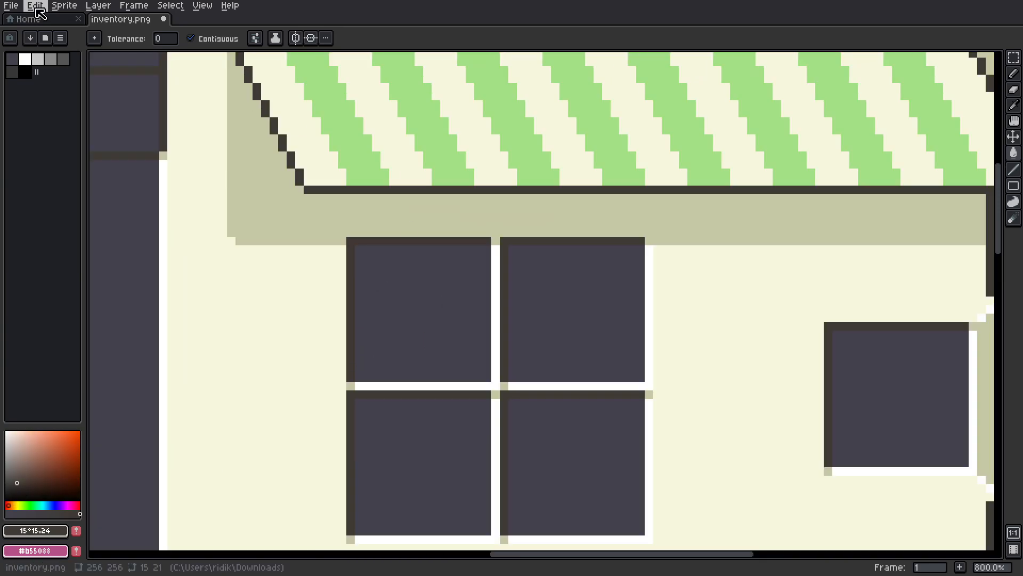
{"action": "left_click", "coordinate": [64, 252]}
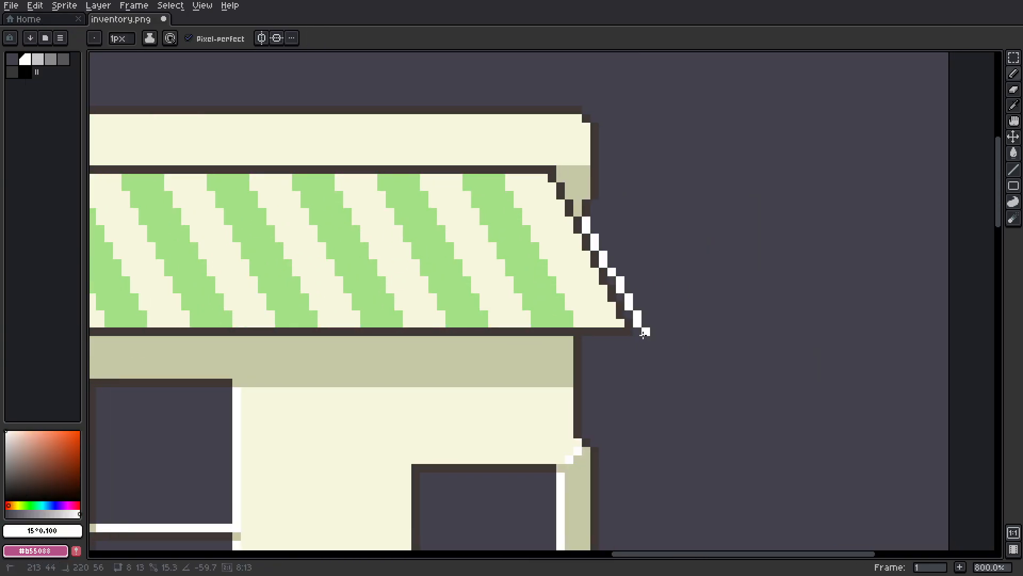
Step: Draw a one-pixel white line outside the awning's slanted right edge and down the house's right wall to the frame's diagonal corner
{"action": "left_click", "coordinate": [644, 339], "text": "shift"}
{"action": "key", "text": "e"}
{"action": "left_click", "coordinate": [644, 339]}
{"action": "key", "text": "b"}
{"action": "left_click", "coordinate": [586, 428], "text": "shift"}
{"action": "left_click_drag", "start_coordinate": [602, 445], "coordinate": [550, 123]}
{"action": "left_click", "coordinate": [549, 306], "text": "shift"}
{"action": "scroll", "coordinate": [549, 296], "scroll_direction": "down", "scroll_amount": 4}
{"action": "scroll", "coordinate": [552, 299], "scroll_direction": "up", "scroll_amount": 3}
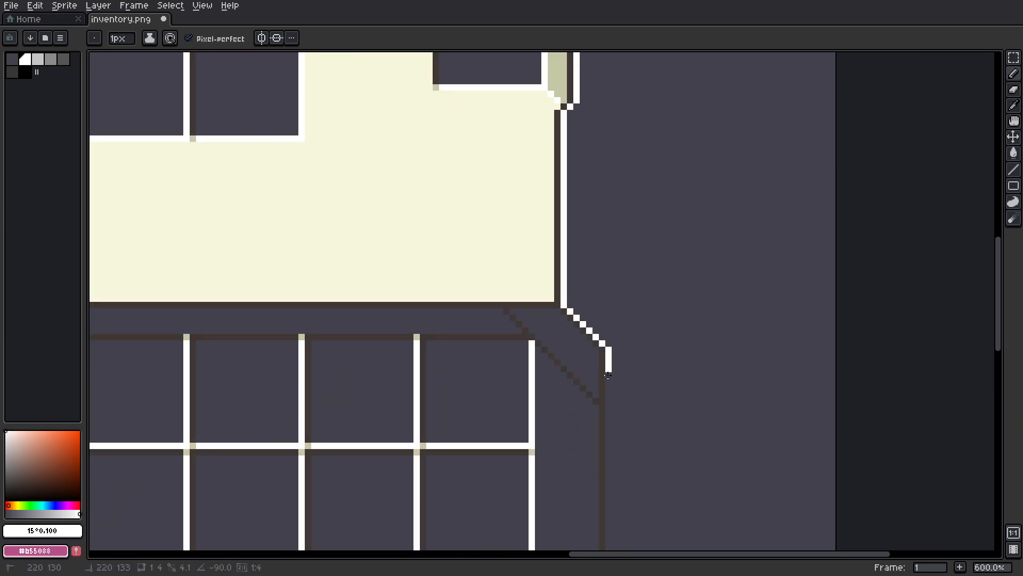
Step: Continue the white outer line along the house's top edge and down its upper-left corner to the adjoining frame
{"action": "scroll", "coordinate": [626, 109], "scroll_direction": "down", "scroll_amount": 4}
{"action": "scroll", "coordinate": [629, 207], "scroll_direction": "up", "scroll_amount": 5}
{"action": "left_click", "coordinate": [612, 98], "text": "shift"}
{"action": "left_click_drag", "start_coordinate": [613, 97], "coordinate": [939, 140]}
{"action": "left_click", "coordinate": [125, 140], "text": "shift"}
{"action": "left_click_drag", "start_coordinate": [126, 140], "coordinate": [412, 115]}
{"action": "left_click", "coordinate": [390, 140], "text": "shift"}
{"action": "left_click", "coordinate": [390, 220], "text": "shift"}
{"action": "scroll", "coordinate": [572, 201], "scroll_direction": "down", "scroll_amount": 6}
{"action": "scroll", "coordinate": [636, 232], "scroll_direction": "up", "scroll_amount": 5}
Step: Pick beige #c4c8a5 and draw a small brick texture mark on the wall between the large and small windows
{"action": "left_click", "coordinate": [554, 195], "text": "alt"}
{"action": "left_click_drag", "start_coordinate": [553, 195], "coordinate": [588, 151]}
{"action": "left_click_drag", "start_coordinate": [562, 233], "coordinate": [620, 228]}
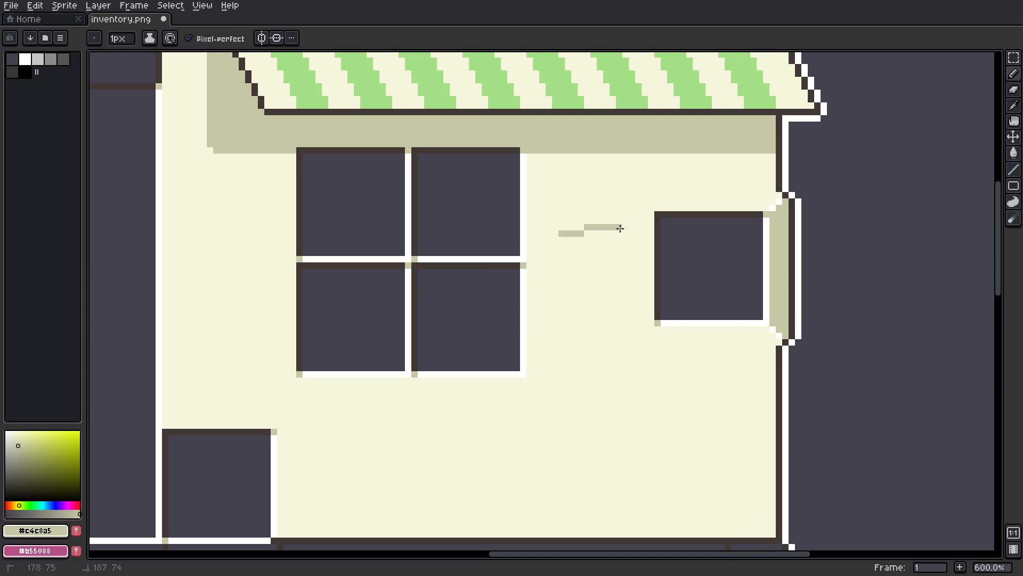
{"action": "left_click_drag", "start_coordinate": [562, 211], "coordinate": [555, 215]}
Step: Draw two more beige brick marks on the wall, one below the small window and one beneath the large window
{"action": "scroll", "coordinate": [604, 218], "scroll_direction": "down", "scroll_amount": 4}
{"action": "scroll", "coordinate": [605, 264], "scroll_direction": "up", "scroll_amount": 5}
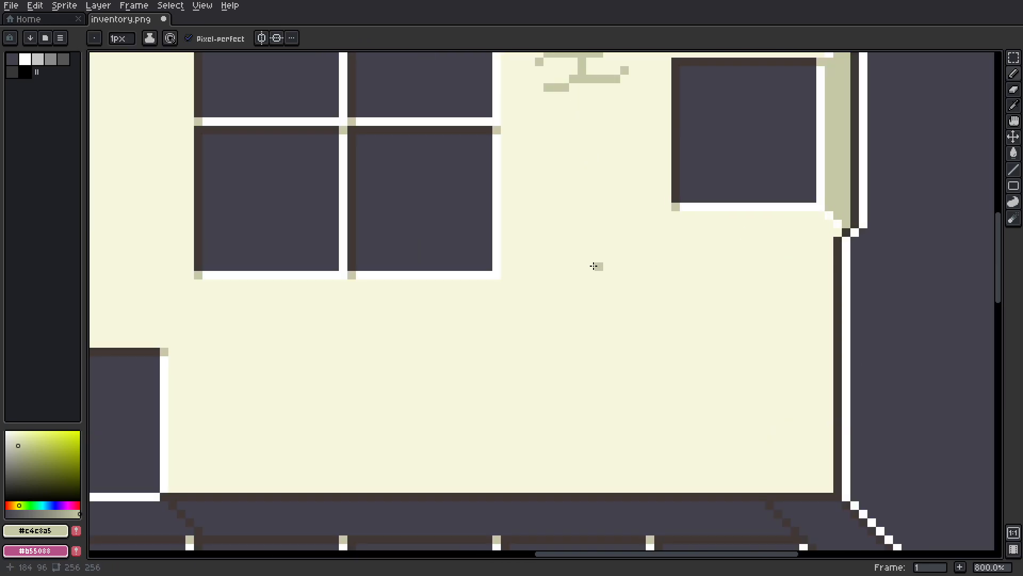
{"action": "left_click_drag", "start_coordinate": [609, 300], "coordinate": [716, 308]}
{"action": "scroll", "coordinate": [715, 299], "scroll_direction": "up", "scroll_amount": 2}
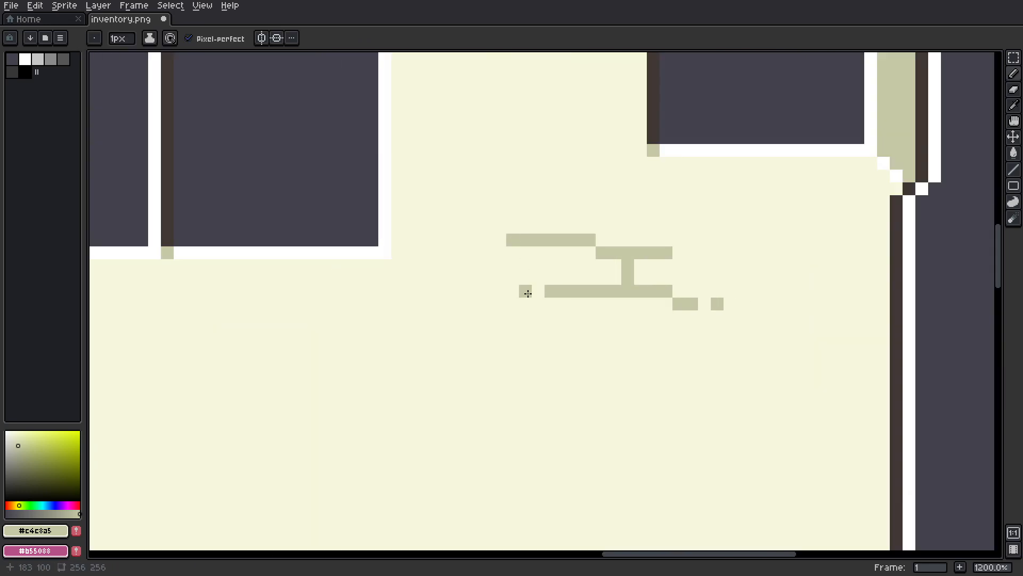
{"action": "left_click_drag", "start_coordinate": [470, 324], "coordinate": [694, 247]}
{"action": "left_click_drag", "start_coordinate": [340, 355], "coordinate": [467, 344]}
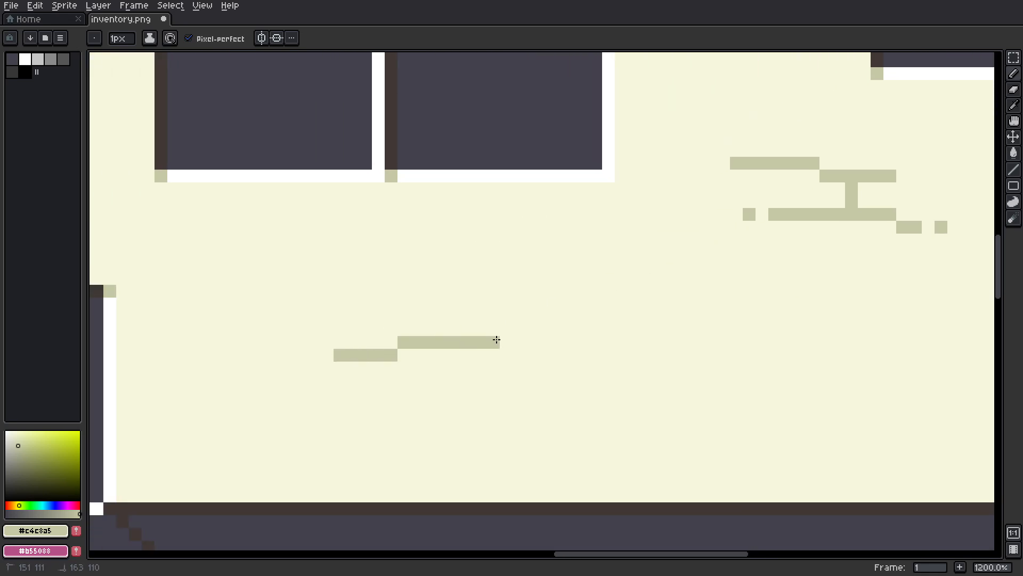
{"action": "left_click_drag", "start_coordinate": [358, 301], "coordinate": [496, 291]}
{"action": "left_click_drag", "start_coordinate": [317, 313], "coordinate": [434, 329]}
{"action": "left_click", "coordinate": [444, 332]}
{"action": "scroll", "coordinate": [666, 292], "scroll_direction": "down", "scroll_amount": 6}
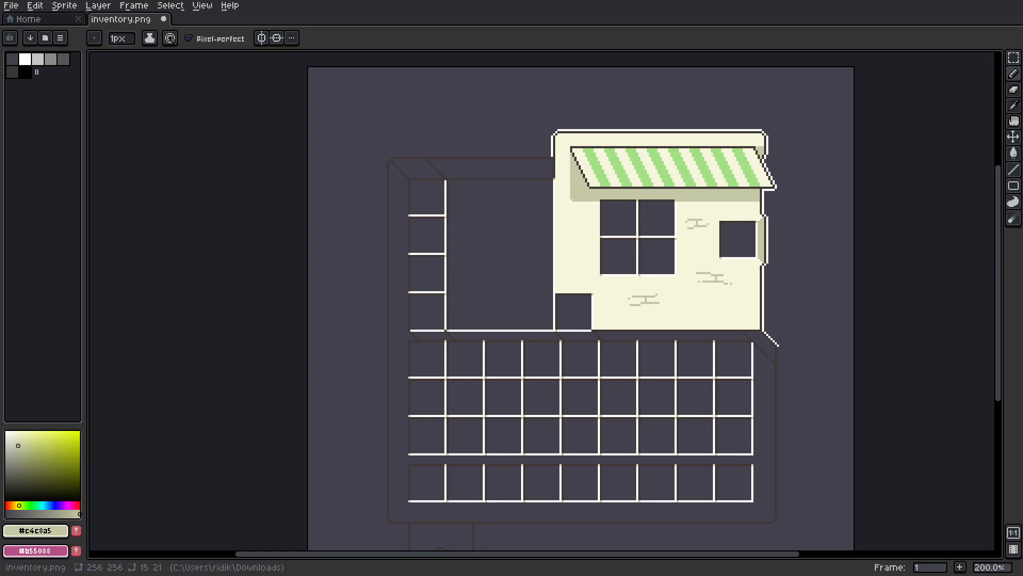
Step: Draw two beige brick marks, one above the other, on the wall to the left of the large window
{"action": "left_click_drag", "start_coordinate": [637, 282], "coordinate": [598, 262]}
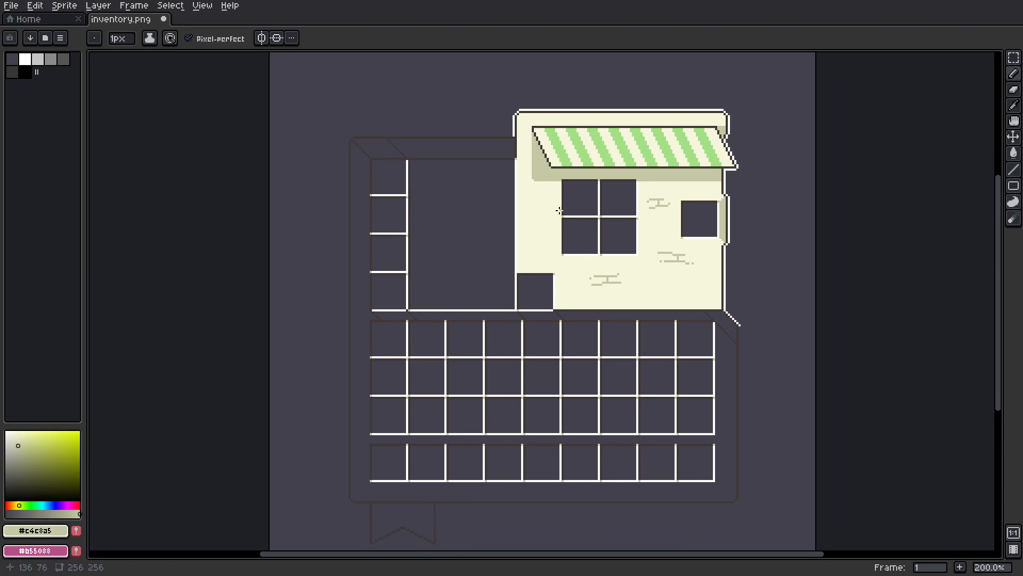
{"action": "scroll", "coordinate": [559, 210], "scroll_direction": "down", "scroll_amount": 1}
{"action": "scroll", "coordinate": [646, 251], "scroll_direction": "up", "scroll_amount": 5}
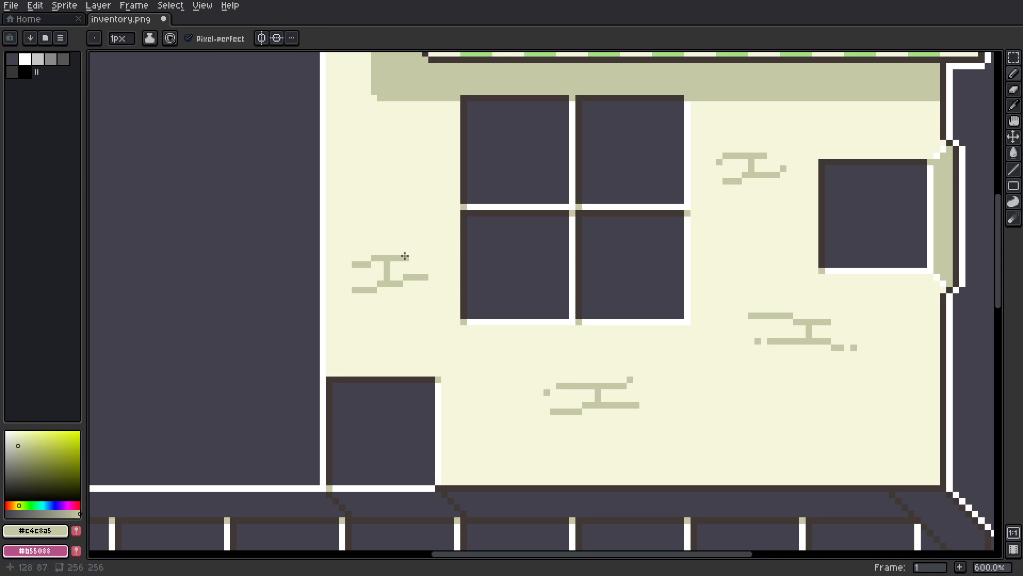
{"action": "scroll", "coordinate": [405, 256], "scroll_direction": "up", "scroll_amount": 1}
{"action": "scroll", "coordinate": [438, 258], "scroll_direction": "down", "scroll_amount": 3}
{"action": "scroll", "coordinate": [442, 259], "scroll_direction": "up", "scroll_amount": 3}
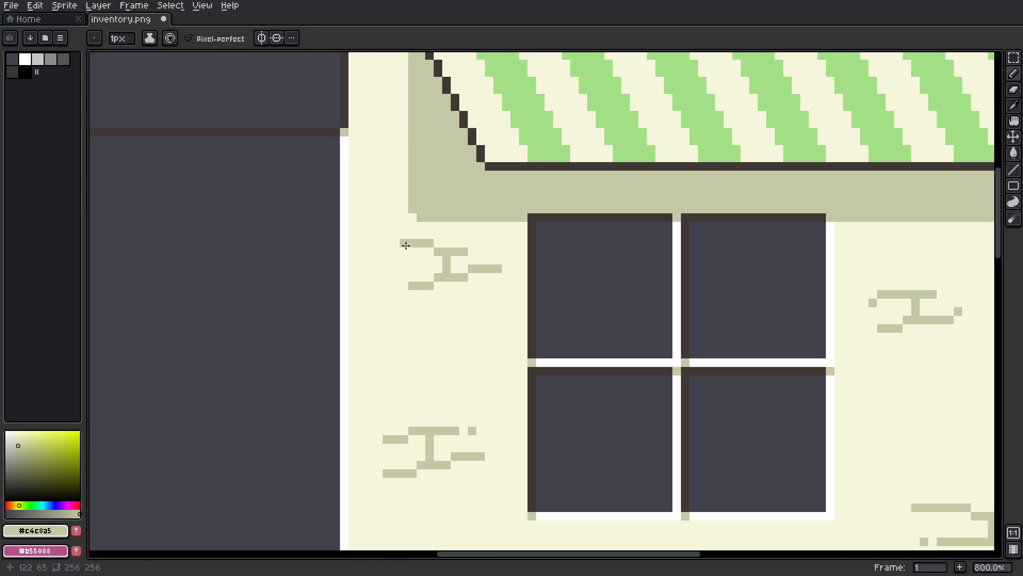
{"action": "left_click", "coordinate": [387, 251]}
{"action": "left_click", "coordinate": [473, 250]}
{"action": "left_click", "coordinate": [489, 250]}
Step: Draw a one-pixel darker cream line (hue 57°, saturation 14, value 87) across the awning just below its top edge
{"action": "scroll", "coordinate": [515, 244], "scroll_direction": "down", "scroll_amount": 5}
{"action": "scroll", "coordinate": [589, 249], "scroll_direction": "up", "scroll_amount": 4}
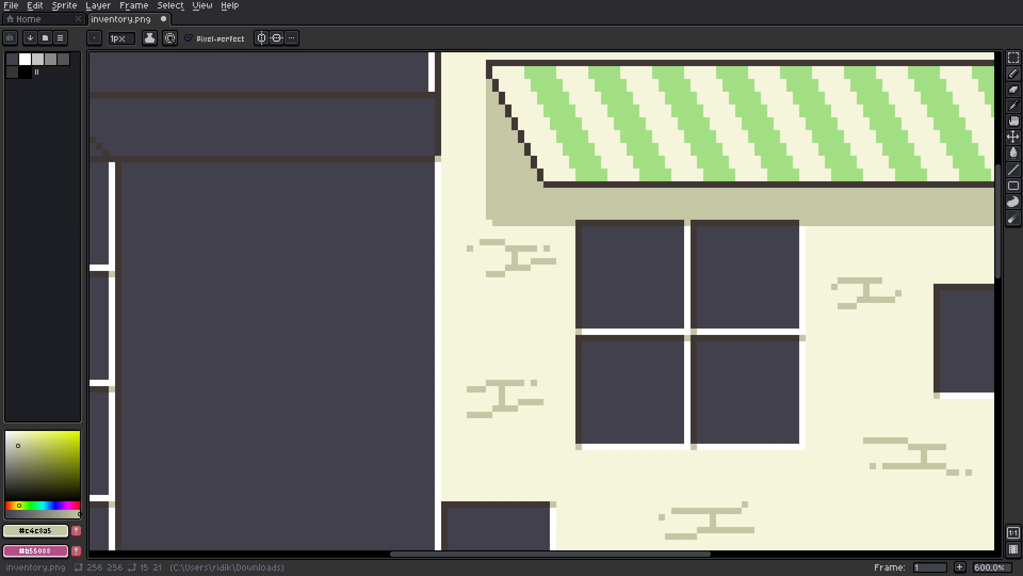
{"action": "scroll", "coordinate": [551, 207], "scroll_direction": "down", "scroll_amount": 5}
{"action": "scroll", "coordinate": [610, 186], "scroll_direction": "up", "scroll_amount": 5}
{"action": "left_click", "coordinate": [345, 243], "text": "alt"}
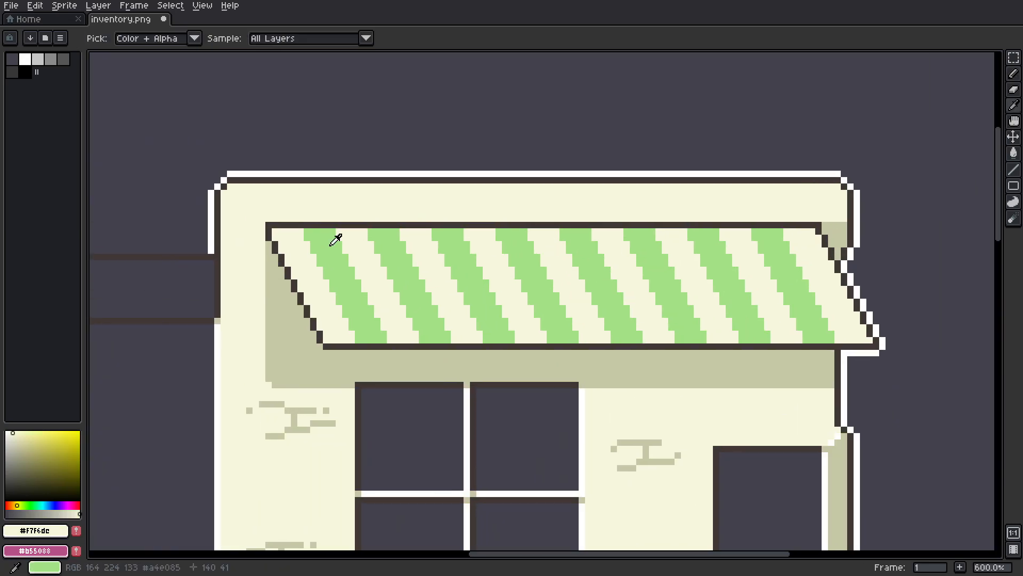
{"action": "scroll", "coordinate": [272, 255], "scroll_direction": "up", "scroll_amount": 2}
{"action": "left_click_drag", "start_coordinate": [293, 226], "coordinate": [366, 227]}
{"action": "left_click_drag", "start_coordinate": [465, 226], "coordinate": [536, 226]}
{"action": "left_click", "coordinate": [637, 227]}
{"action": "left_click_drag", "start_coordinate": [743, 231], "coordinate": [296, 247]}
{"action": "left_click", "coordinate": [682, 259], "text": "shift"}
{"action": "scroll", "coordinate": [434, 268], "scroll_direction": "down", "scroll_amount": 2}
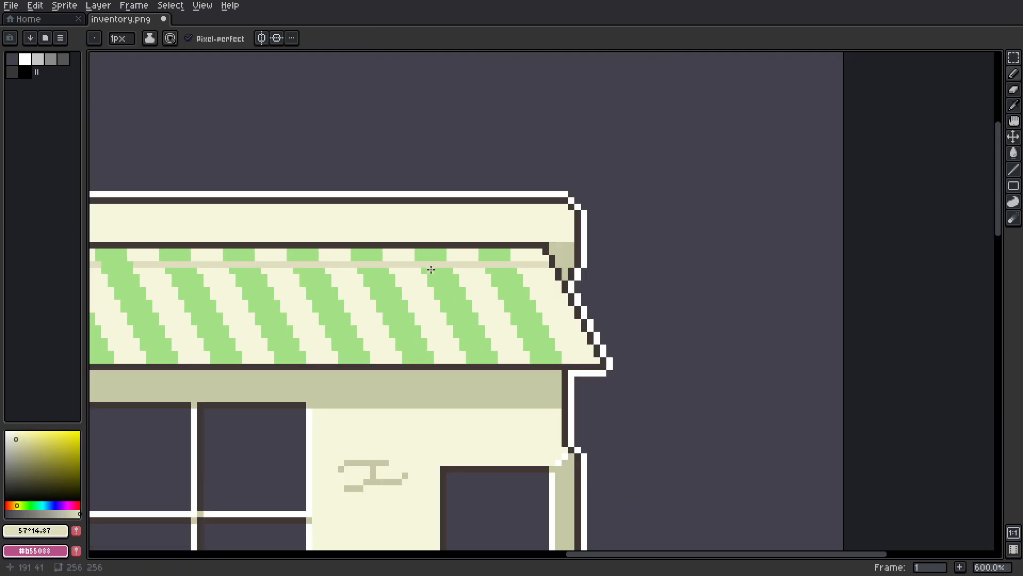
Step: Recolour the shading line where it crosses the green stripes with a darker green (hue 116°, saturation 44, value 78)
{"action": "left_click", "coordinate": [395, 320], "text": "alt"}
{"action": "left_click_drag", "start_coordinate": [366, 272], "coordinate": [434, 273]}
{"action": "left_click_drag", "start_coordinate": [536, 273], "coordinate": [605, 274]}
{"action": "left_click_drag", "start_coordinate": [706, 273], "coordinate": [358, 281]}
{"action": "left_click_drag", "start_coordinate": [359, 281], "coordinate": [674, 272]}
{"action": "left_click", "coordinate": [427, 281]}
{"action": "left_click_drag", "start_coordinate": [866, 271], "coordinate": [432, 294]}
{"action": "left_click_drag", "start_coordinate": [717, 288], "coordinate": [858, 288]}
{"action": "scroll", "coordinate": [530, 337], "scroll_direction": "down", "scroll_amount": 8}
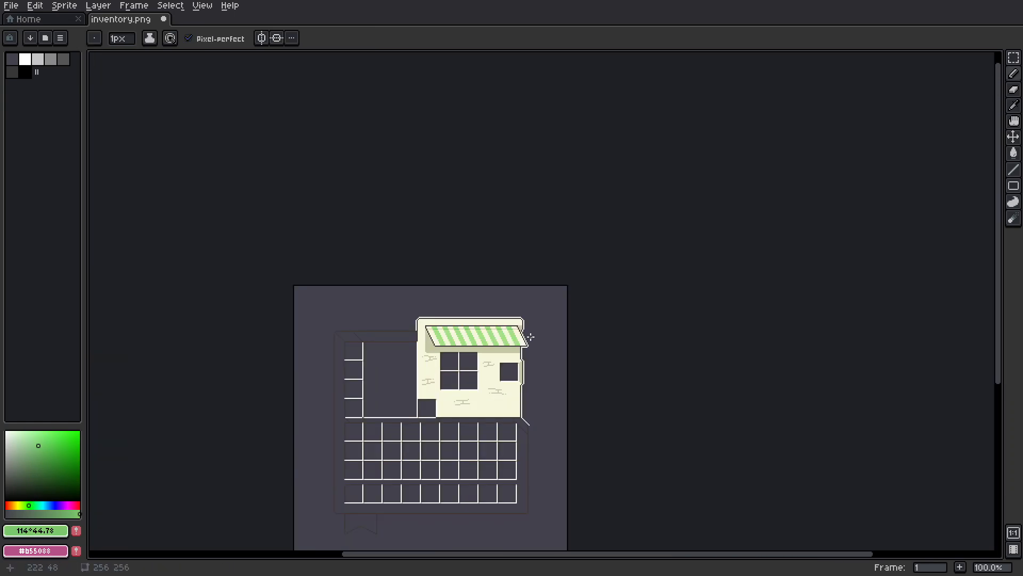
Step: Draw darker green shading rows across the bottom ends of the awning's green stripes
{"action": "scroll", "coordinate": [428, 273], "scroll_direction": "up", "scroll_amount": 6}
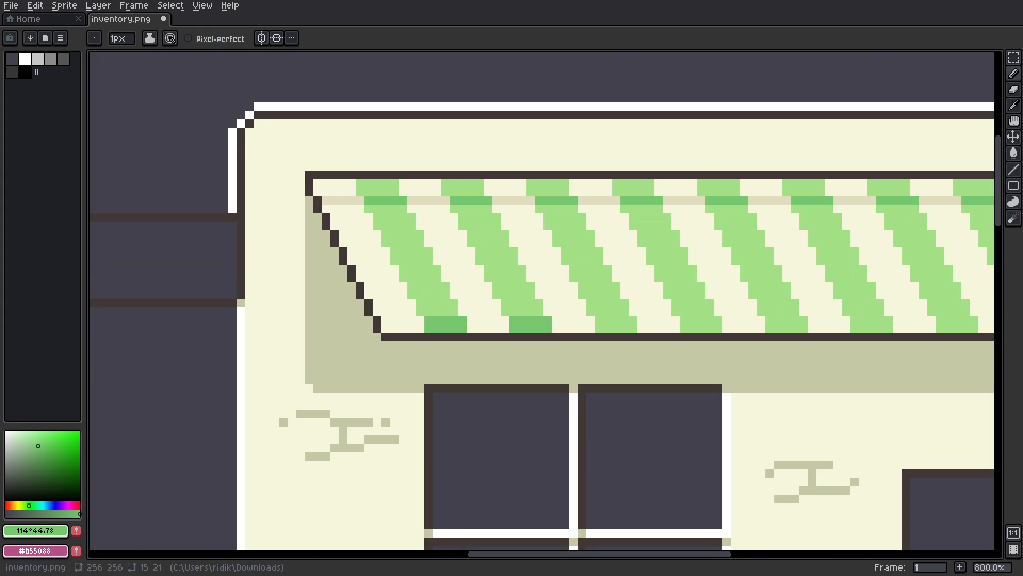
{"action": "left_click_drag", "start_coordinate": [647, 327], "coordinate": [449, 330]}
{"action": "left_click", "coordinate": [401, 323]}
{"action": "left_click_drag", "start_coordinate": [783, 324], "coordinate": [741, 324]}
{"action": "left_click_drag", "start_coordinate": [392, 324], "coordinate": [362, 325]}
{"action": "left_click_drag", "start_coordinate": [530, 324], "coordinate": [570, 317]}
{"action": "left_click_drag", "start_coordinate": [782, 326], "coordinate": [818, 324]}
Step: Fill the remaining light green pixels beneath the shading rows at the stripe ends with the darker green
{"action": "key", "text": "g"}
{"action": "left_click", "coordinate": [800, 331]}
{"action": "left_click", "coordinate": [717, 331]}
{"action": "left_click", "coordinate": [631, 331]}
{"action": "left_click", "coordinate": [546, 331]}
{"action": "left_click", "coordinate": [469, 330]}
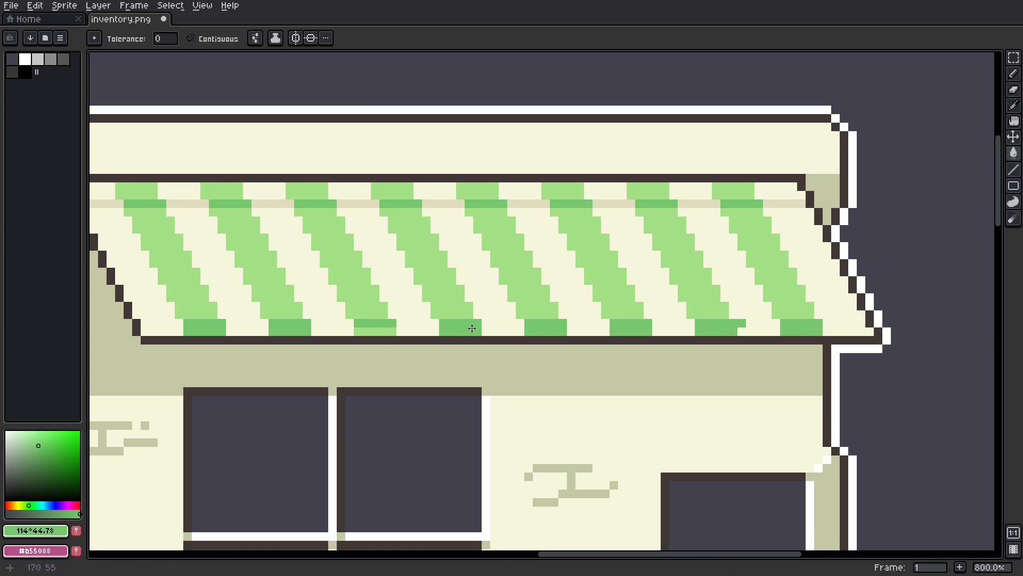
Step: Shade the bottom ends of the awning's cream stripes with darker cream #e0dcbf
{"action": "left_click_drag", "start_coordinate": [656, 322], "coordinate": [689, 320]}
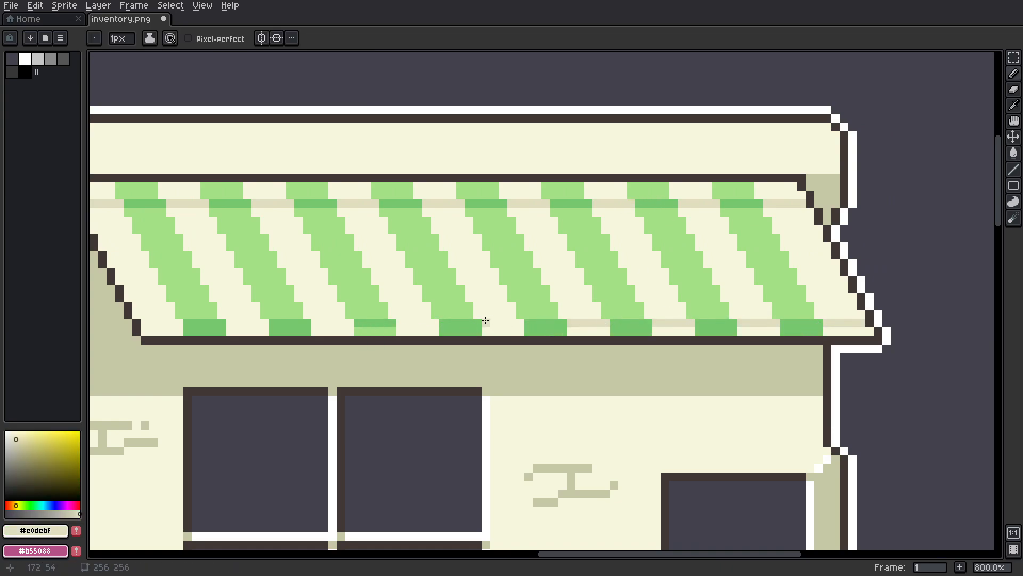
{"action": "key", "text": "g"}
{"action": "left_click", "coordinate": [247, 331]}
{"action": "left_click", "coordinate": [338, 333]}
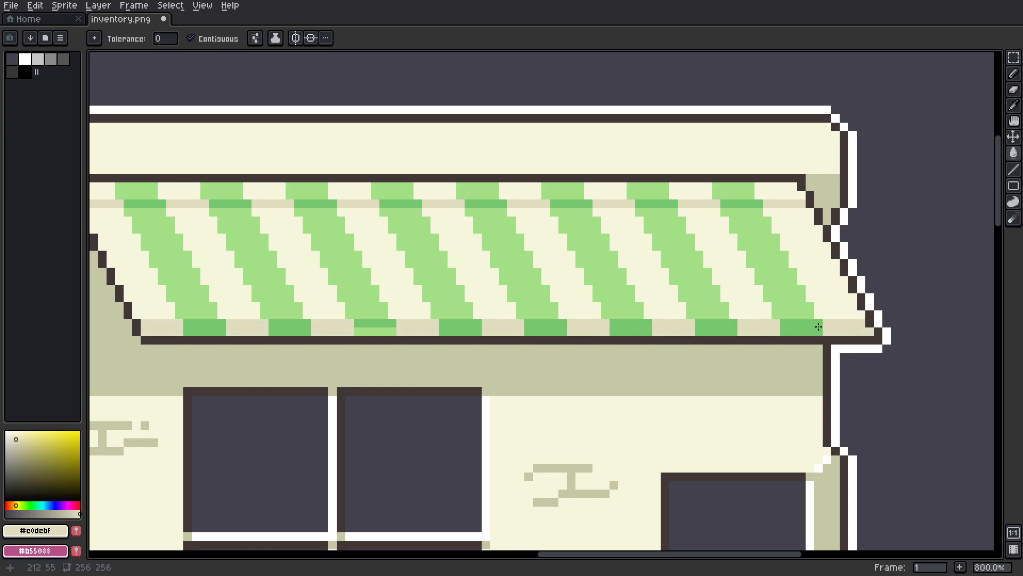
Step: Try filling the house wall with a tan colour (hue 52°, saturation 23, value 76), then undo the fill
{"action": "scroll", "coordinate": [818, 326], "scroll_direction": "down", "scroll_amount": 4}
{"action": "scroll", "coordinate": [476, 322], "scroll_direction": "up", "scroll_amount": 5}
{"action": "left_click", "coordinate": [303, 307], "text": "alt"}
{"action": "key", "text": "b"}
{"action": "scroll", "coordinate": [516, 293], "scroll_direction": "down", "scroll_amount": 6}
{"action": "scroll", "coordinate": [687, 324], "scroll_direction": "up", "scroll_amount": 2}
{"action": "left_click", "coordinate": [16, 505]}
{"action": "left_click", "coordinate": [38, 450]}
{"action": "left_click_drag", "start_coordinate": [38, 451], "coordinate": [22, 447]}
{"action": "key", "text": "g"}
{"action": "left_click", "coordinate": [336, 336]}
{"action": "scroll", "coordinate": [341, 337], "scroll_direction": "down", "scroll_amount": 3}
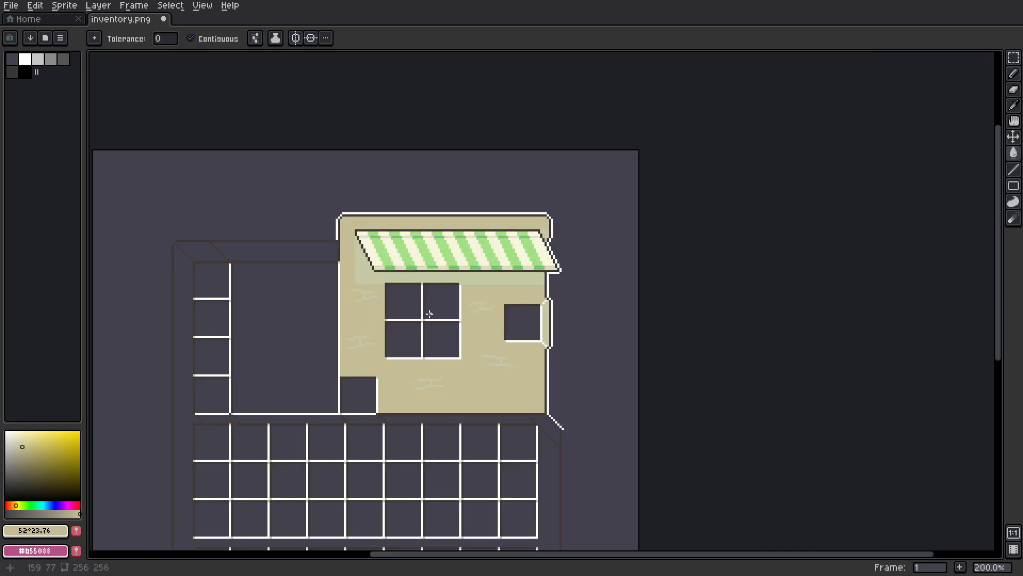
{"action": "scroll", "coordinate": [599, 292], "scroll_direction": "up", "scroll_amount": 4}
{"action": "key", "text": "ctrl+z"}
Step: Replace cream #f7f6dc with tan #c6bca0 throughout the sprite
{"action": "left_click", "coordinate": [35, 6]}
{"action": "left_click", "coordinate": [69, 261]}
{"action": "left_click_drag", "start_coordinate": [479, 239], "coordinate": [321, 240]}
{"action": "left_click_drag", "start_coordinate": [512, 262], "coordinate": [307, 205]}
{"action": "left_click", "coordinate": [503, 260]}
{"action": "left_click_drag", "start_coordinate": [670, 304], "coordinate": [665, 306]}
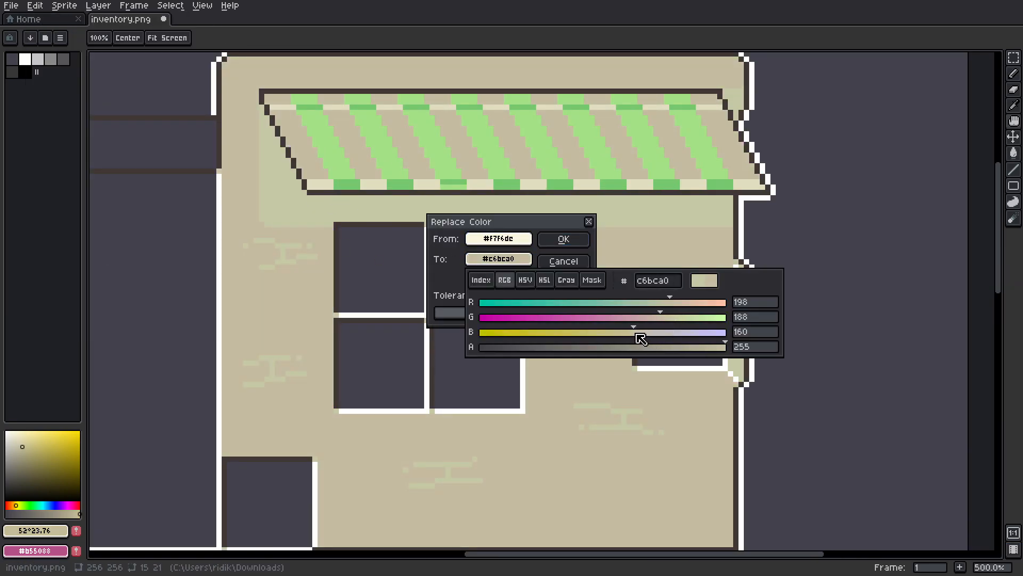
{"action": "left_click", "coordinate": [573, 244]}
Step: Choose a light cream (hue 56°, saturation 15, value 100) and fill the awning's tan stripes with it
{"action": "scroll", "coordinate": [764, 277], "scroll_direction": "down", "scroll_amount": 3}
{"action": "mouse_move", "coordinate": [479, 230]}
{"action": "left_mouse_down"}
{"action": "mouse_move", "coordinate": [766, 278]}
{"action": "mouse_move", "coordinate": [688, 284]}
{"action": "left_mouse_up"}
{"action": "scroll", "coordinate": [780, 255], "scroll_direction": "up", "scroll_amount": 3}
{"action": "key", "text": "i"}
{"action": "left_click", "coordinate": [549, 295]}
{"action": "key", "text": "g"}
{"action": "mouse_move", "coordinate": [466, 270]}
{"action": "left_mouse_down"}
{"action": "mouse_move", "coordinate": [463, 237]}
{"action": "mouse_move", "coordinate": [727, 245]}
{"action": "mouse_move", "coordinate": [873, 214]}
{"action": "left_mouse_up"}
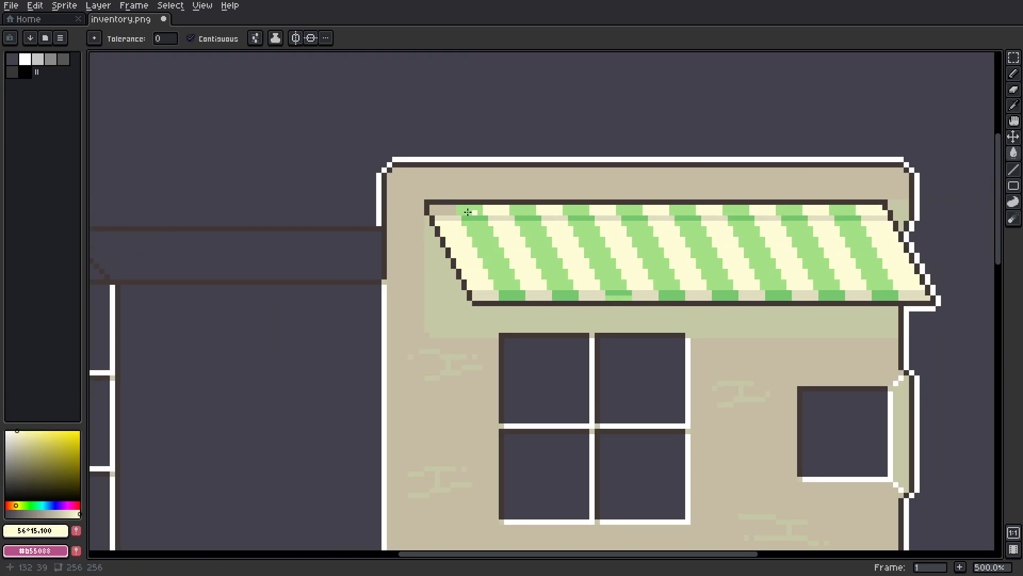
{"action": "scroll", "coordinate": [467, 212], "scroll_direction": "down", "scroll_amount": 3}
{"action": "scroll", "coordinate": [407, 238], "scroll_direction": "up", "scroll_amount": 2}
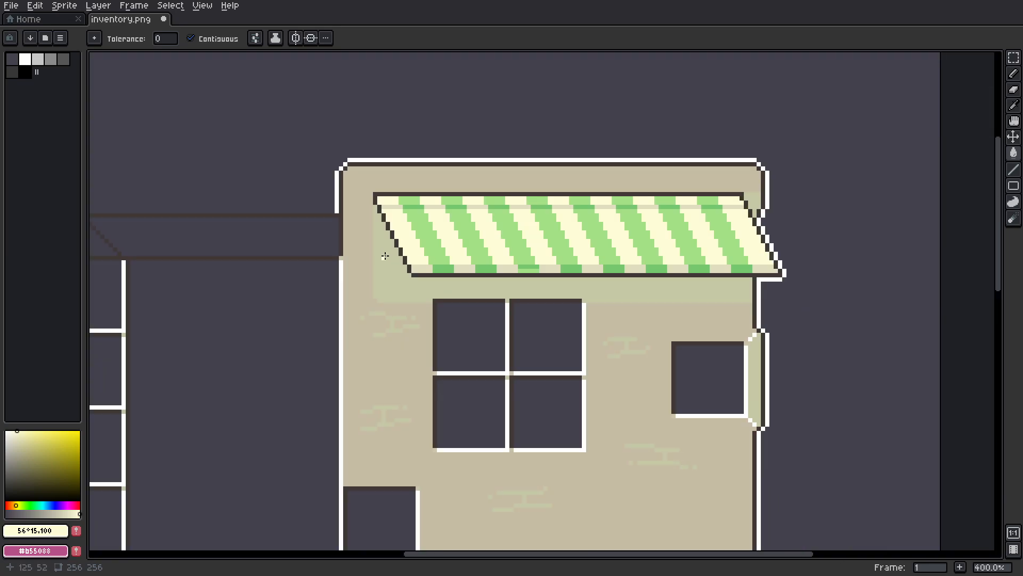
Step: Replace the greenish #c4c8a5 with brown #a69380 (hue 31°, saturation 23, value 65) across the sprite
{"action": "left_click_drag", "start_coordinate": [433, 290], "coordinate": [516, 303]}
{"action": "key", "text": "i"}
{"action": "left_click", "coordinate": [480, 341]}
{"action": "left_click", "coordinate": [35, 6]}
{"action": "left_click", "coordinate": [105, 254]}
{"action": "mouse_move", "coordinate": [304, 239]}
{"action": "left_mouse_down"}
{"action": "mouse_move", "coordinate": [499, 287]}
{"action": "mouse_move", "coordinate": [501, 296]}
{"action": "left_mouse_up"}
{"action": "mouse_move", "coordinate": [304, 260]}
{"action": "left_mouse_down"}
{"action": "mouse_move", "coordinate": [479, 379]}
{"action": "mouse_move", "coordinate": [558, 398]}
{"action": "left_mouse_up"}
{"action": "left_click", "coordinate": [466, 302]}
{"action": "left_click", "coordinate": [330, 281]}
{"action": "left_click", "coordinate": [454, 332]}
{"action": "left_click", "coordinate": [304, 261]}
{"action": "left_click_drag", "start_coordinate": [456, 335], "coordinate": [445, 334]}
{"action": "left_click", "coordinate": [342, 319]}
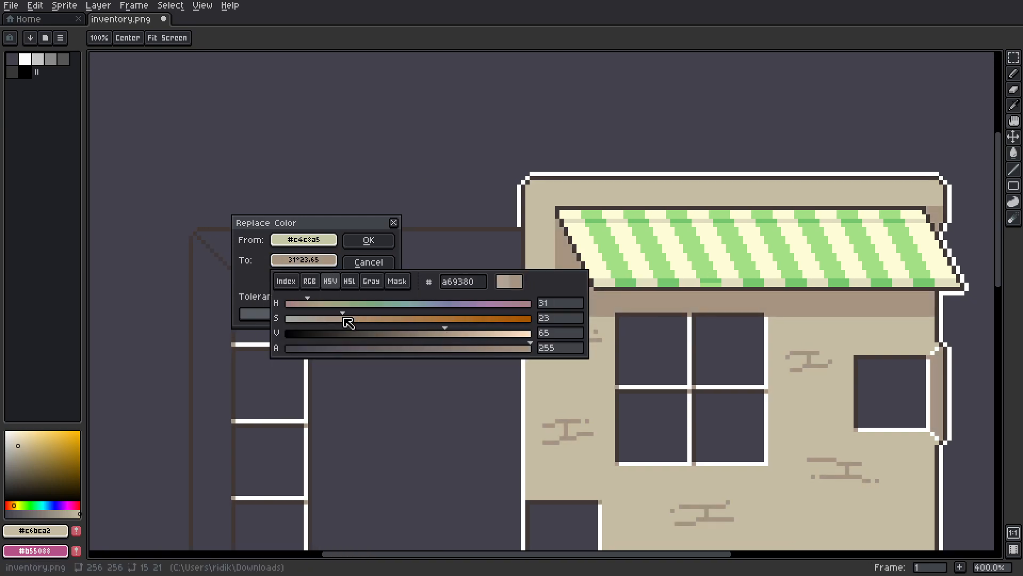
{"action": "left_click_drag", "start_coordinate": [762, 293], "coordinate": [758, 251]}
{"action": "scroll", "coordinate": [752, 250], "scroll_direction": "down", "scroll_amount": 3}
{"action": "scroll", "coordinate": [735, 298], "scroll_direction": "up", "scroll_amount": 3}
{"action": "left_click_drag", "start_coordinate": [735, 308], "coordinate": [592, 286]}
{"action": "key", "text": "Return"}
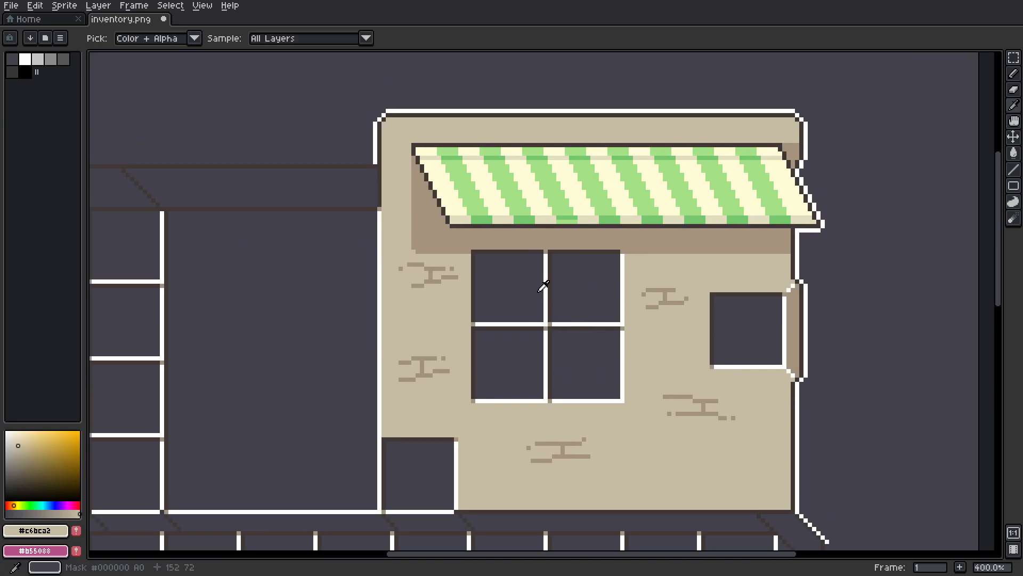
Step: Sample the wall's tan and lighten it to hue 43°, saturation 17, value 89 for the pencil
{"action": "scroll", "coordinate": [446, 333], "scroll_direction": "up", "scroll_amount": 3}
{"action": "left_click_drag", "start_coordinate": [445, 333], "coordinate": [470, 479]}
{"action": "left_click", "coordinate": [459, 213]}
{"action": "key", "text": "b"}
{"action": "scroll", "coordinate": [400, 267], "scroll_direction": "up", "scroll_amount": 3}
{"action": "mouse_move", "coordinate": [386, 543]}
{"action": "left_mouse_down"}
{"action": "mouse_move", "coordinate": [398, 267]}
{"action": "mouse_move", "coordinate": [401, 541]}
{"action": "left_mouse_up"}
{"action": "scroll", "coordinate": [400, 267], "scroll_direction": "down", "scroll_amount": 4}
{"action": "key", "text": "i"}
{"action": "left_click", "coordinate": [423, 436]}
{"action": "key", "text": "b"}
{"action": "scroll", "coordinate": [432, 385], "scroll_direction": "up", "scroll_amount": 4}
{"action": "left_click", "coordinate": [18, 437]}
Step: Undo the last three pencil strokes on the house wall
{"action": "scroll", "coordinate": [491, 430], "scroll_direction": "down", "scroll_amount": 7}
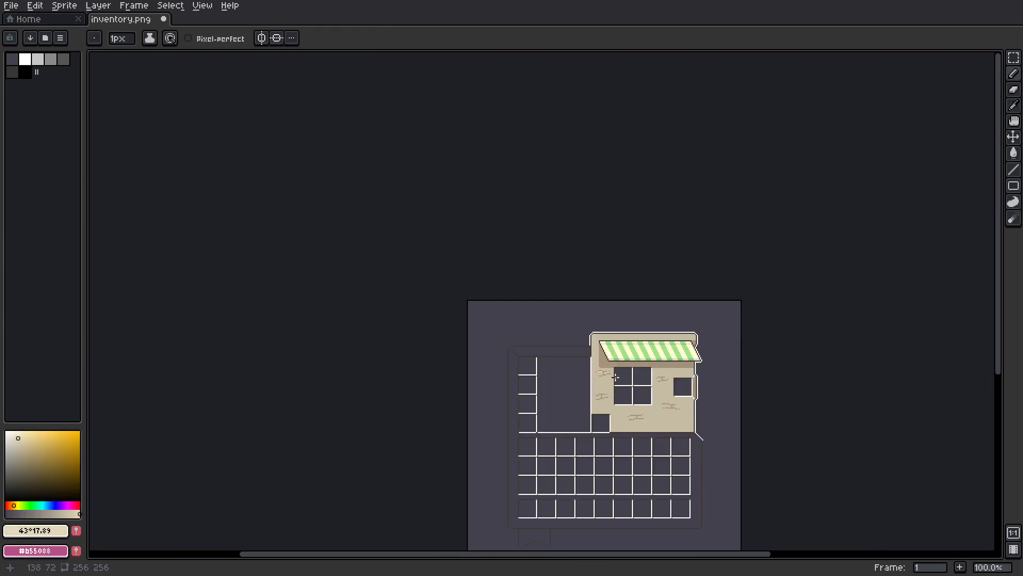
{"action": "scroll", "coordinate": [483, 384], "scroll_direction": "up", "scroll_amount": 7}
{"action": "scroll", "coordinate": [605, 381], "scroll_direction": "down", "scroll_amount": 8}
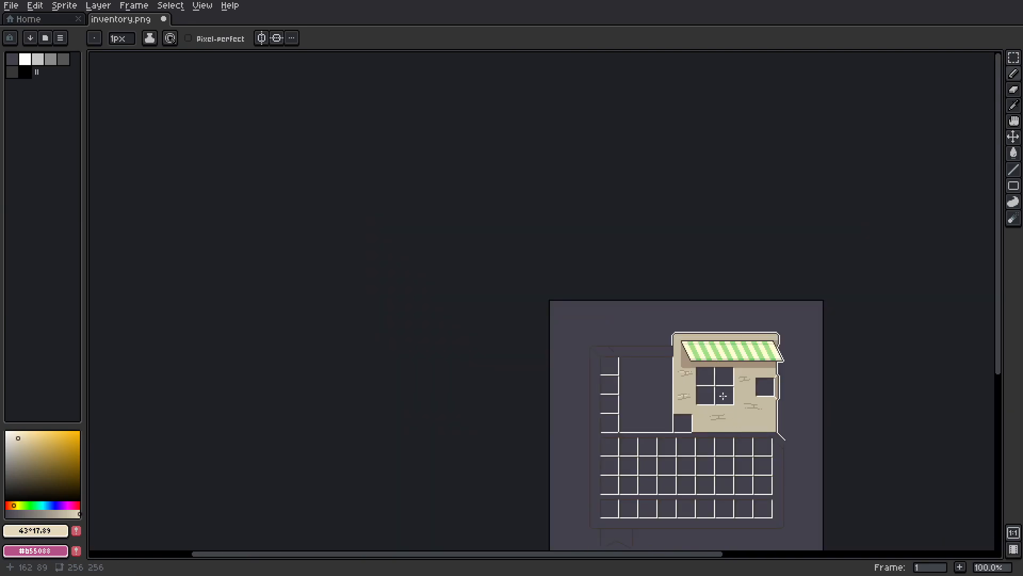
{"action": "scroll", "coordinate": [696, 401], "scroll_direction": "up", "scroll_amount": 7}
{"action": "key", "text": "ctrl+z"}
{"action": "key", "text": "ctrl+z"}
{"action": "key", "text": "ctrl+z"}
Step: Try light beige highlight pixels around the upper brick mark between the wall's edge and the four-pane window
{"action": "scroll", "coordinate": [503, 317], "scroll_direction": "up", "scroll_amount": 2}
{"action": "left_click_drag", "start_coordinate": [448, 372], "coordinate": [480, 311]}
{"action": "scroll", "coordinate": [480, 312], "scroll_direction": "down", "scroll_amount": 8}
{"action": "scroll", "coordinate": [646, 311], "scroll_direction": "up", "scroll_amount": 5}
{"action": "key", "text": "ctrl+z"}
{"action": "left_click_drag", "start_coordinate": [611, 304], "coordinate": [612, 328]}
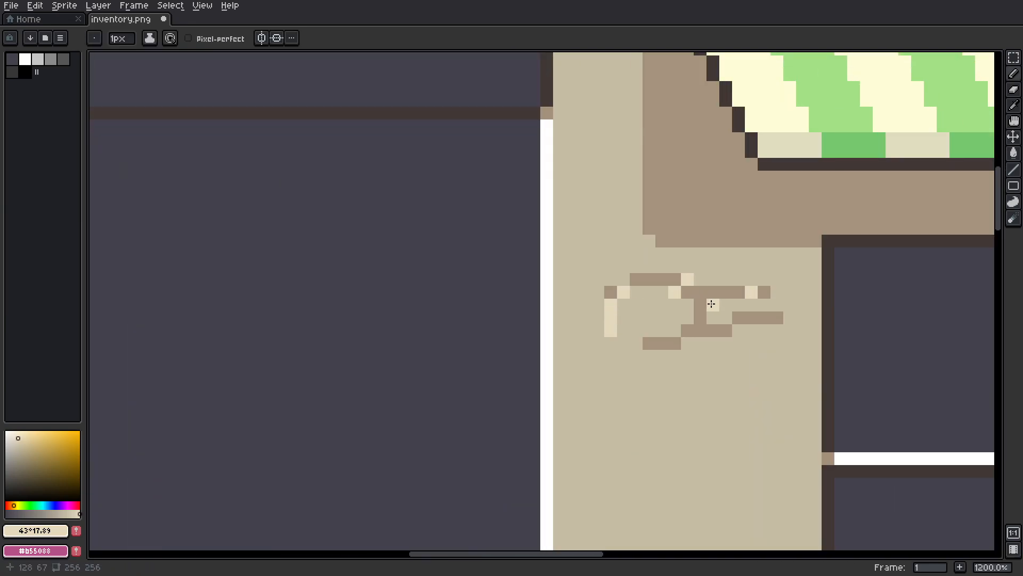
{"action": "scroll", "coordinate": [711, 304], "scroll_direction": "down", "scroll_amount": 6}
{"action": "scroll", "coordinate": [660, 288], "scroll_direction": "up", "scroll_amount": 3}
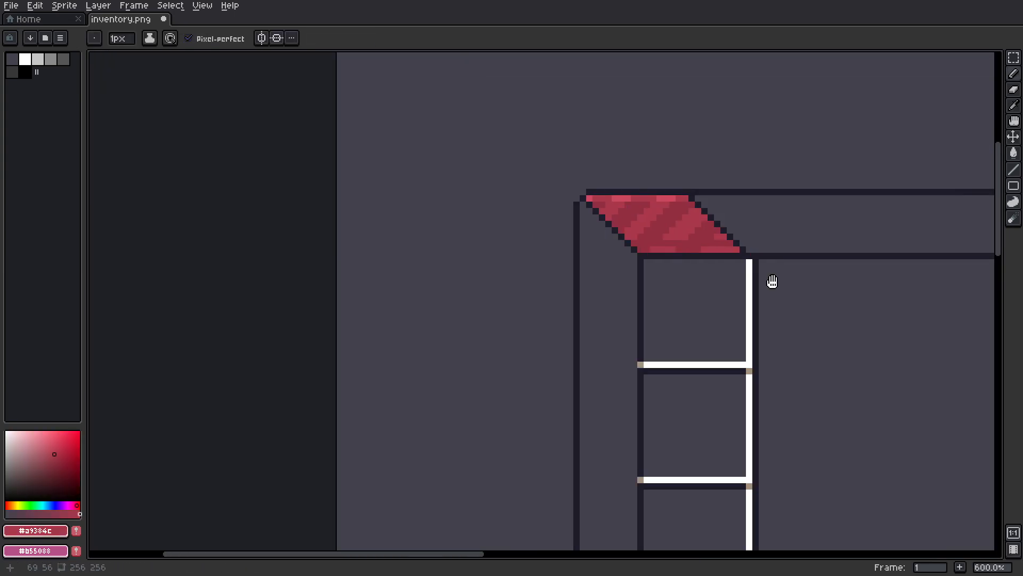
Step: Shade the row above the bottom edge of the red corner ribbon with dark red #6c2538 segments
{"action": "scroll", "coordinate": [612, 322], "scroll_direction": "up", "scroll_amount": 4}
{"action": "mouse_move", "coordinate": [538, 384]}
{"action": "left_mouse_down"}
{"action": "mouse_move", "coordinate": [469, 380]}
{"action": "mouse_move", "coordinate": [579, 380]}
{"action": "left_mouse_up"}
{"action": "left_click_drag", "start_coordinate": [579, 380], "coordinate": [298, 358]}
{"action": "scroll", "coordinate": [298, 358], "scroll_direction": "down", "scroll_amount": 1}
{"action": "scroll", "coordinate": [515, 361], "scroll_direction": "down", "scroll_amount": 1}
{"action": "left_click_drag", "start_coordinate": [397, 364], "coordinate": [676, 360]}
{"action": "scroll", "coordinate": [676, 359], "scroll_direction": "up", "scroll_amount": 1}
{"action": "scroll", "coordinate": [654, 359], "scroll_direction": "down", "scroll_amount": 5}
{"action": "scroll", "coordinate": [578, 375], "scroll_direction": "up", "scroll_amount": 5}
{"action": "left_click", "coordinate": [650, 336]}
{"action": "scroll", "coordinate": [642, 324], "scroll_direction": "down", "scroll_amount": 3}
{"action": "scroll", "coordinate": [581, 313], "scroll_direction": "up", "scroll_amount": 3}
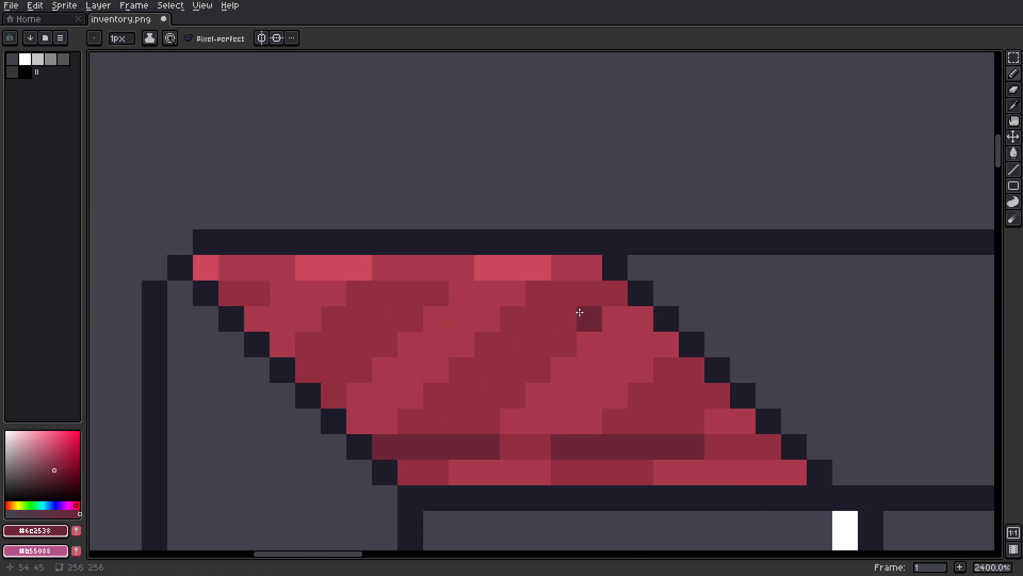
Step: Darken the pixel row beneath the red ribbon's top highlights with the ribbon's deeper red
{"action": "scroll", "coordinate": [458, 266], "scroll_direction": "down", "scroll_amount": 3}
{"action": "scroll", "coordinate": [457, 286], "scroll_direction": "up", "scroll_amount": 3}
{"action": "left_click", "coordinate": [462, 281], "text": "alt"}
{"action": "left_click", "coordinate": [427, 442], "text": "alt"}
{"action": "left_click", "coordinate": [457, 288]}
{"action": "scroll", "coordinate": [475, 294], "scroll_direction": "down", "scroll_amount": 6}
{"action": "scroll", "coordinate": [485, 292], "scroll_direction": "up", "scroll_amount": 4}
{"action": "scroll", "coordinate": [558, 282], "scroll_direction": "down", "scroll_amount": 2}
{"action": "scroll", "coordinate": [557, 288], "scroll_direction": "up", "scroll_amount": 2}
{"action": "scroll", "coordinate": [459, 287], "scroll_direction": "up", "scroll_amount": 3}
{"action": "key", "text": "ctrl+z"}
{"action": "left_click_drag", "start_coordinate": [489, 309], "coordinate": [557, 309]}
Step: Add dark red #6c2538 shadow segments to the row beneath the red ribbon's top highlights
{"action": "scroll", "coordinate": [491, 290], "scroll_direction": "down", "scroll_amount": 9}
{"action": "left_click_drag", "start_coordinate": [250, 311], "coordinate": [693, 341]}
{"action": "scroll", "coordinate": [484, 288], "scroll_direction": "up", "scroll_amount": 9}
{"action": "left_click", "coordinate": [324, 330], "text": "alt"}
{"action": "left_click_drag", "start_coordinate": [646, 538], "coordinate": [542, 447]}
{"action": "left_click", "coordinate": [542, 449], "text": "alt"}
{"action": "left_click_drag", "start_coordinate": [504, 252], "coordinate": [573, 251]}
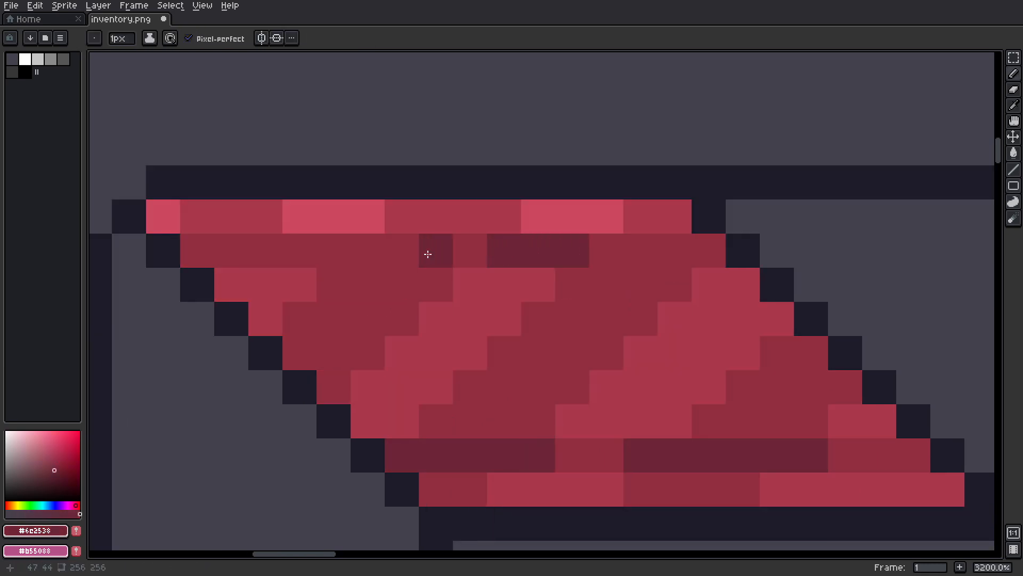
{"action": "left_click_drag", "start_coordinate": [264, 252], "coordinate": [335, 251]}
{"action": "scroll", "coordinate": [433, 245], "scroll_direction": "down", "scroll_amount": 5}
{"action": "scroll", "coordinate": [555, 239], "scroll_direction": "down", "scroll_amount": 4}
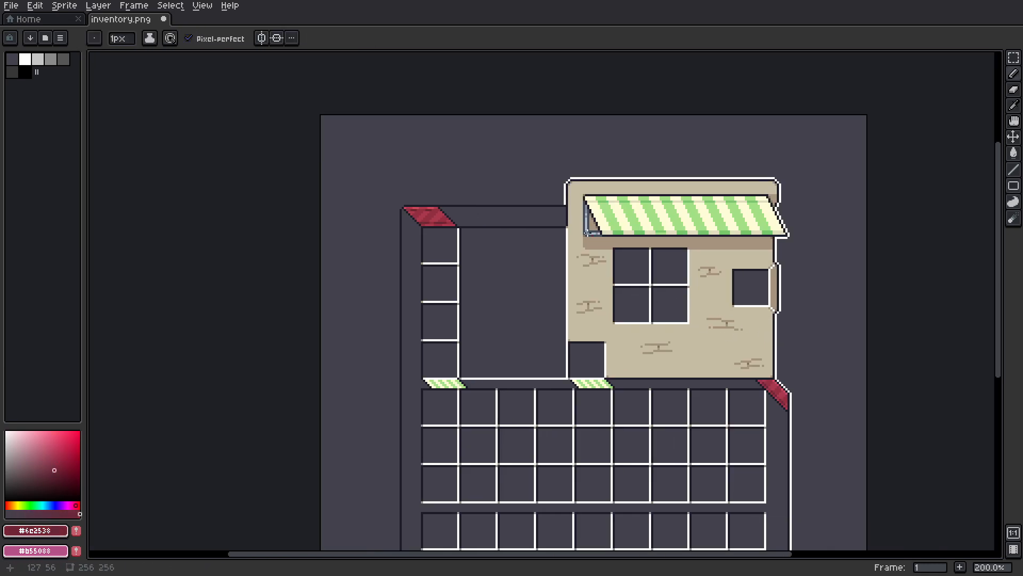
Step: Fill the large panel, the four slots beside it, the four window panes and the door with dark #1d1c29
{"action": "scroll", "coordinate": [570, 233], "scroll_direction": "down", "scroll_amount": 2}
{"action": "scroll", "coordinate": [596, 274], "scroll_direction": "up", "scroll_amount": 2}
{"action": "left_click_drag", "start_coordinate": [576, 245], "coordinate": [590, 262]}
{"action": "scroll", "coordinate": [585, 271], "scroll_direction": "up", "scroll_amount": 1}
{"action": "scroll", "coordinate": [596, 256], "scroll_direction": "up", "scroll_amount": 4}
{"action": "scroll", "coordinate": [634, 436], "scroll_direction": "down", "scroll_amount": 3}
{"action": "key", "text": "g"}
{"action": "left_click", "coordinate": [480, 293]}
{"action": "left_click", "coordinate": [592, 395]}
{"action": "left_click", "coordinate": [323, 411]}
{"action": "left_click", "coordinate": [323, 337]}
{"action": "left_click", "coordinate": [323, 260]}
{"action": "left_click", "coordinate": [323, 184]}
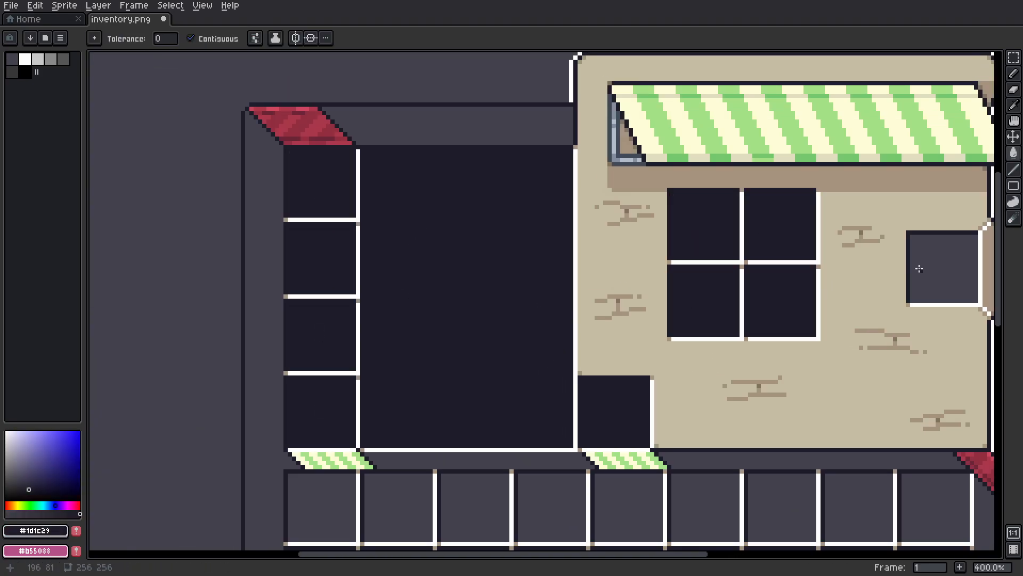
Step: Choose a brown (hue 15°, saturation 43, value 36) and fill the inventory frame with it
{"action": "key", "text": "i"}
{"action": "scroll", "coordinate": [474, 294], "scroll_direction": "up", "scroll_amount": 1}
{"action": "mouse_move", "coordinate": [473, 294]}
{"action": "left_mouse_down"}
{"action": "mouse_move", "coordinate": [522, 176]}
{"action": "mouse_move", "coordinate": [561, 173]}
{"action": "left_mouse_up"}
{"action": "key", "text": "g"}
{"action": "left_click", "coordinate": [303, 273]}
{"action": "left_click", "coordinate": [10, 505]}
{"action": "left_click_drag", "start_coordinate": [303, 272], "coordinate": [269, 353]}
{"action": "left_click", "coordinate": [37, 475]}
{"action": "left_click", "coordinate": [281, 328]}
{"action": "scroll", "coordinate": [255, 346], "scroll_direction": "down", "scroll_amount": 1}
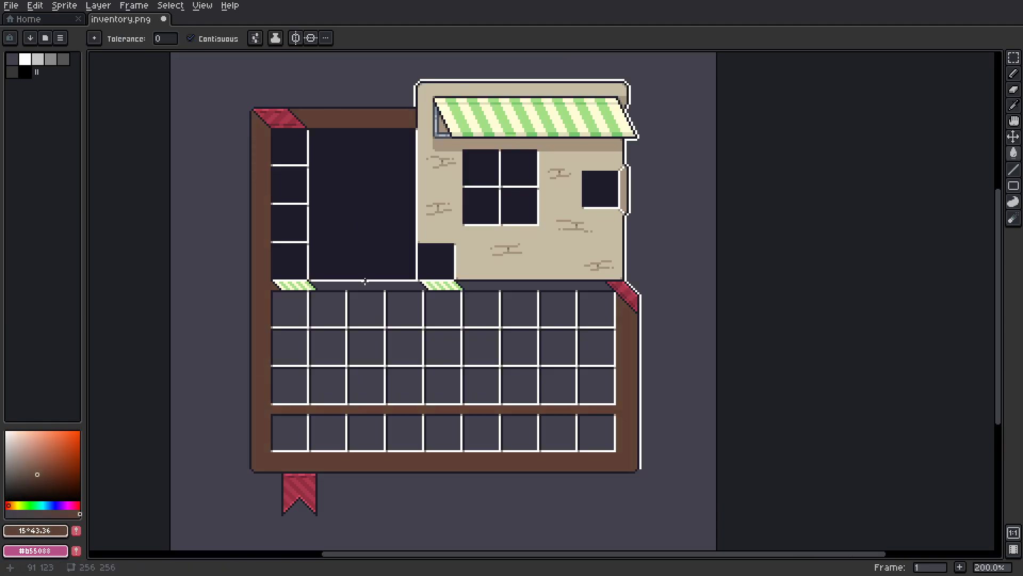
Step: Try a diagonal joint line across the frame's bottom-left corner in dark brown (hue 10°, saturation 46, value 26)
{"action": "scroll", "coordinate": [548, 267], "scroll_direction": "down", "scroll_amount": 1}
{"action": "scroll", "coordinate": [470, 317], "scroll_direction": "up", "scroll_amount": 2}
{"action": "left_click", "coordinate": [7, 505]}
{"action": "left_click", "coordinate": [39, 482]}
{"action": "key", "text": "b"}
{"action": "scroll", "coordinate": [375, 265], "scroll_direction": "up", "scroll_amount": 3}
{"action": "scroll", "coordinate": [393, 237], "scroll_direction": "up", "scroll_amount": 1}
{"action": "left_click_drag", "start_coordinate": [398, 250], "coordinate": [338, 309]}
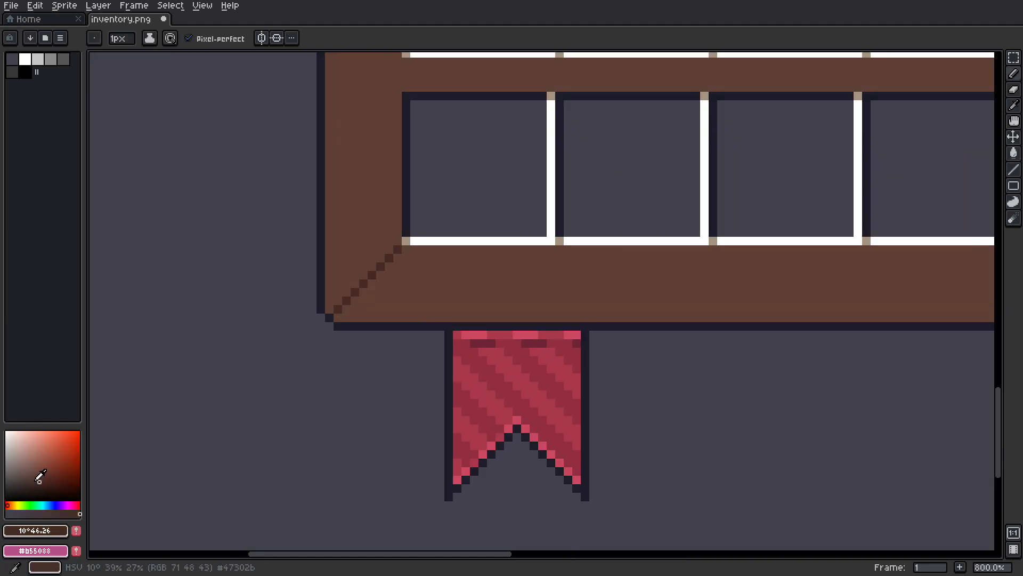
Step: Darken the brown to hue 10°, saturation 39, value 24 and draw a diagonal joint across the frame's bottom-right corner
{"action": "left_click", "coordinate": [34, 483]}
{"action": "scroll", "coordinate": [533, 293], "scroll_direction": "down", "scroll_amount": 3}
{"action": "scroll", "coordinate": [763, 336], "scroll_direction": "up", "scroll_amount": 3}
{"action": "left_click_drag", "start_coordinate": [694, 277], "coordinate": [765, 340]}
{"action": "scroll", "coordinate": [719, 186], "scroll_direction": "down", "scroll_amount": 3}
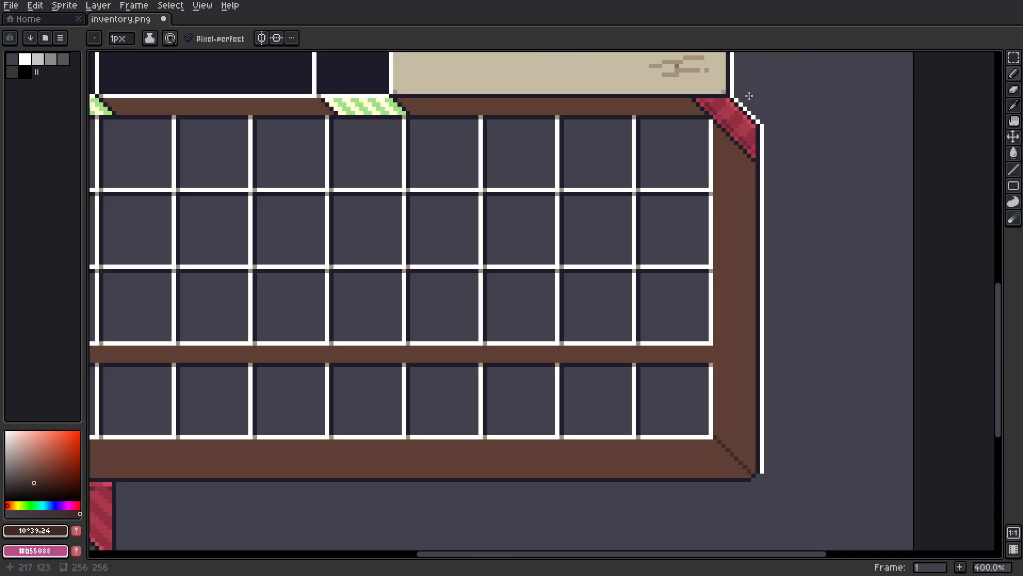
Step: Try a horizontal joint beside the red ribbon at the frame's top-left corner, then undo the last pencil strokes
{"action": "scroll", "coordinate": [526, 238], "scroll_direction": "up", "scroll_amount": 5}
{"action": "scroll", "coordinate": [586, 213], "scroll_direction": "down", "scroll_amount": 6}
{"action": "scroll", "coordinate": [472, 128], "scroll_direction": "up", "scroll_amount": 3}
{"action": "scroll", "coordinate": [472, 128], "scroll_direction": "up", "scroll_amount": 2}
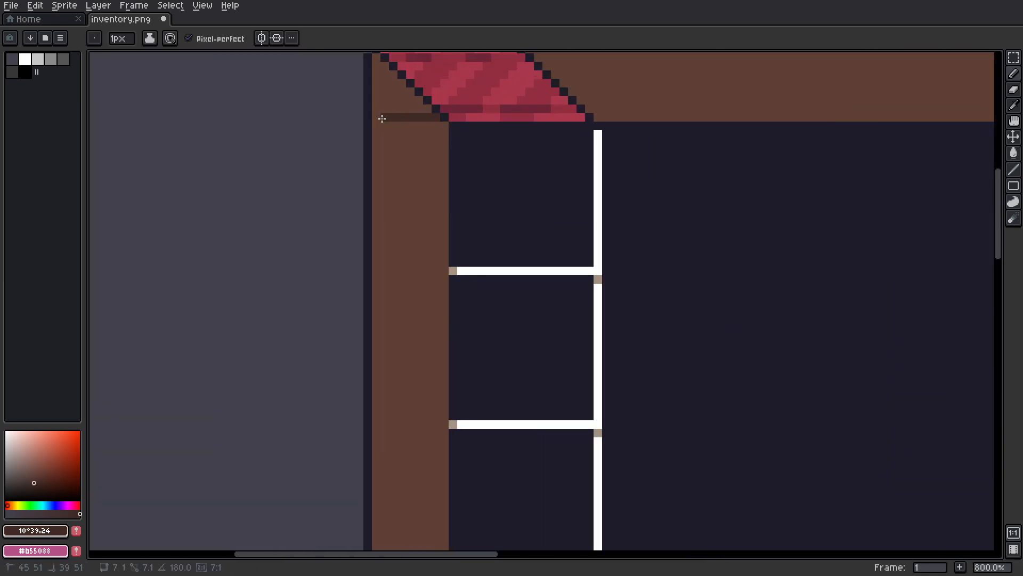
{"action": "scroll", "coordinate": [630, 135], "scroll_direction": "down", "scroll_amount": 6}
{"action": "scroll", "coordinate": [589, 123], "scroll_direction": "up", "scroll_amount": 2}
{"action": "scroll", "coordinate": [612, 140], "scroll_direction": "down", "scroll_amount": 1}
{"action": "key", "text": "ctrl+z"}
{"action": "key", "text": "ctrl+z"}
Step: Draw straight dark brown joints: vertical at the frame's bottom-left corner, horizontal at its bottom-right corner and across the left post at both slot grids' tops
{"action": "scroll", "coordinate": [577, 477], "scroll_direction": "up", "scroll_amount": 6}
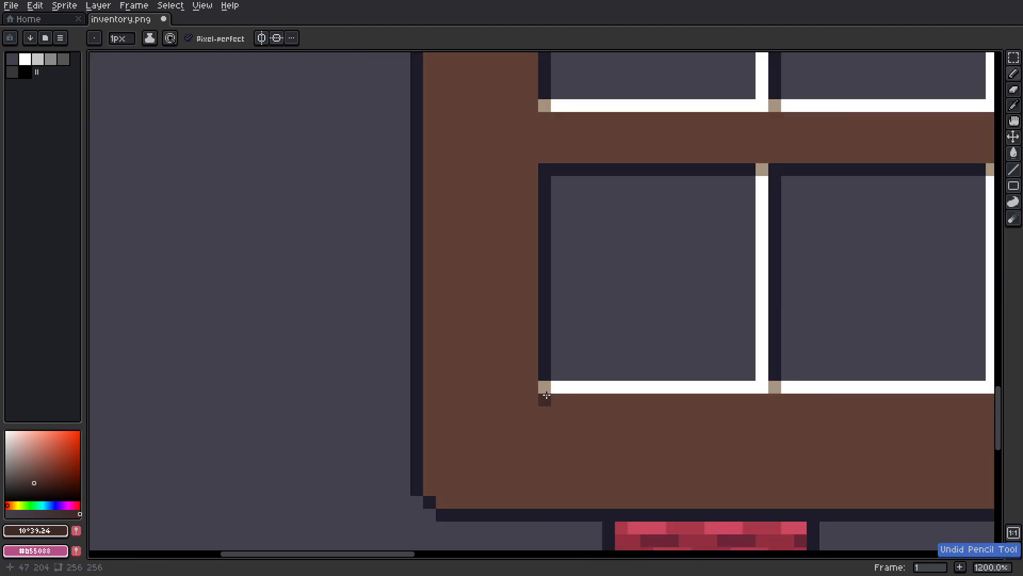
{"action": "scroll", "coordinate": [544, 397], "scroll_direction": "down", "scroll_amount": 7}
{"action": "scroll", "coordinate": [741, 403], "scroll_direction": "up", "scroll_amount": 7}
{"action": "scroll", "coordinate": [557, 327], "scroll_direction": "down", "scroll_amount": 7}
{"action": "scroll", "coordinate": [546, 256], "scroll_direction": "up", "scroll_amount": 5}
{"action": "scroll", "coordinate": [606, 332], "scroll_direction": "up", "scroll_amount": 3}
{"action": "scroll", "coordinate": [560, 296], "scroll_direction": "down", "scroll_amount": 5}
{"action": "scroll", "coordinate": [486, 298], "scroll_direction": "up", "scroll_amount": 5}
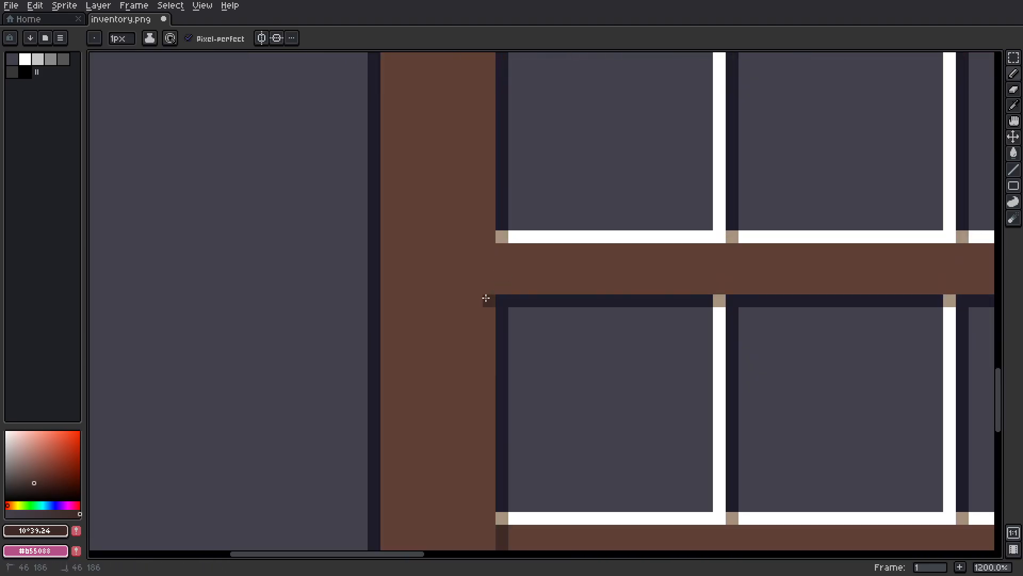
{"action": "scroll", "coordinate": [506, 287], "scroll_direction": "down", "scroll_amount": 3}
{"action": "scroll", "coordinate": [366, 267], "scroll_direction": "up", "scroll_amount": 2}
{"action": "scroll", "coordinate": [585, 226], "scroll_direction": "down", "scroll_amount": 5}
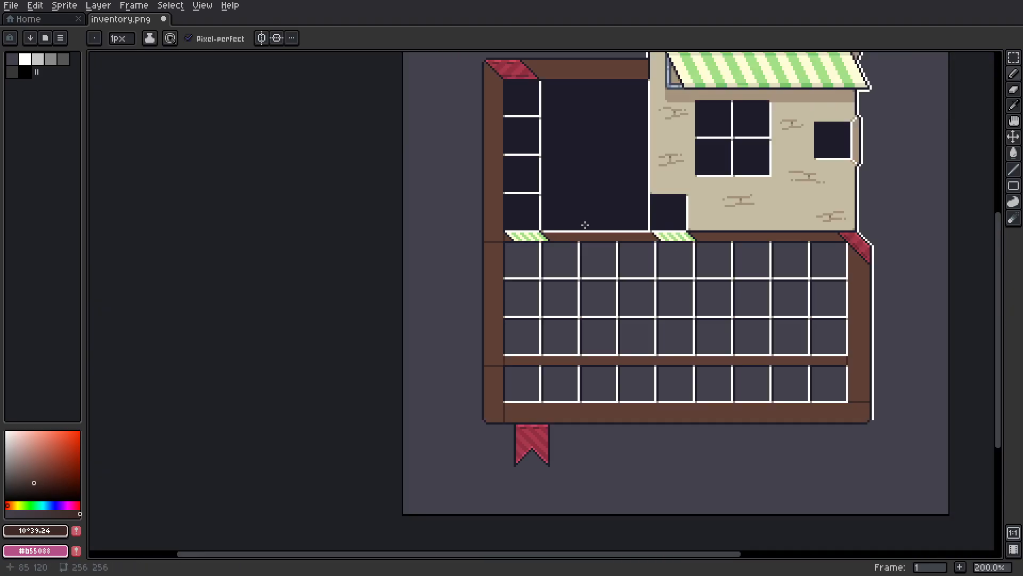
Step: Select an 8 × 24 pixel outer section of the left post beside the upper slot grid and shift it one pixel left
{"action": "scroll", "coordinate": [506, 319], "scroll_direction": "up", "scroll_amount": 4}
{"action": "key", "text": "v"}
{"action": "scroll", "coordinate": [526, 281], "scroll_direction": "down", "scroll_amount": 2}
{"action": "scroll", "coordinate": [522, 290], "scroll_direction": "up", "scroll_amount": 2}
{"action": "scroll", "coordinate": [479, 240], "scroll_direction": "down", "scroll_amount": 3}
{"action": "scroll", "coordinate": [436, 185], "scroll_direction": "up", "scroll_amount": 3}
{"action": "key", "text": "m"}
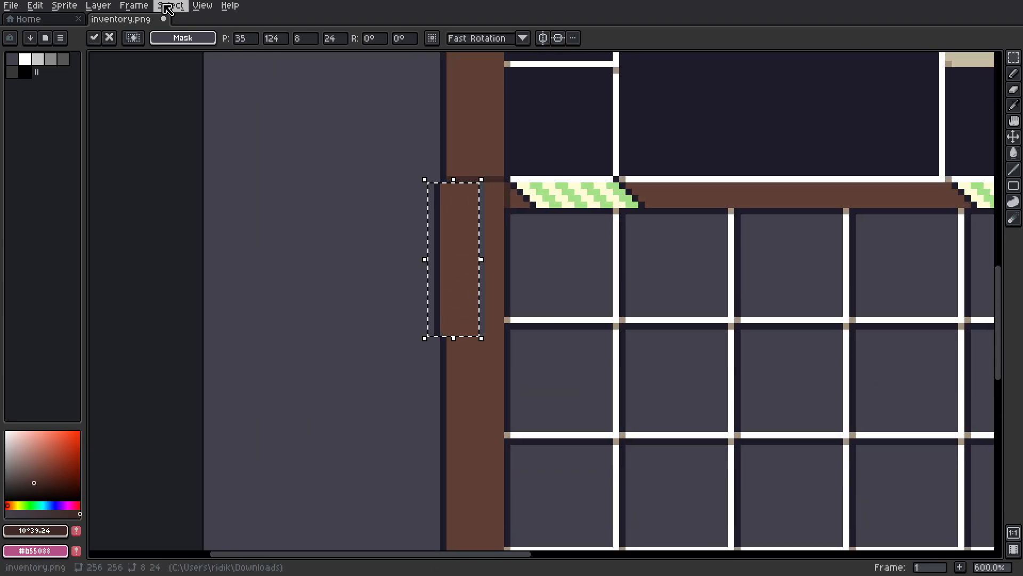
{"action": "scroll", "coordinate": [419, 169], "scroll_direction": "up", "scroll_amount": 2}
Step: Patch the gap in the left post with the frame's brown and shade the section's inner edge with dark brown #3f2a26
{"action": "left_click_drag", "start_coordinate": [455, 188], "coordinate": [507, 189]}
{"action": "key", "text": "g"}
{"action": "left_click", "coordinate": [544, 225]}
{"action": "scroll", "coordinate": [546, 225], "scroll_direction": "down", "scroll_amount": 1}
{"action": "left_click_drag", "start_coordinate": [546, 245], "coordinate": [521, 245]}
{"action": "left_click", "coordinate": [549, 201], "text": "alt"}
{"action": "key", "text": "b"}
{"action": "mouse_move", "coordinate": [546, 209]}
{"action": "left_mouse_down"}
{"action": "mouse_move", "coordinate": [550, 404]}
{"action": "mouse_move", "coordinate": [540, 286]}
{"action": "left_mouse_up"}
{"action": "scroll", "coordinate": [553, 285], "scroll_direction": "down", "scroll_amount": 5}
{"action": "scroll", "coordinate": [560, 282], "scroll_direction": "up", "scroll_amount": 6}
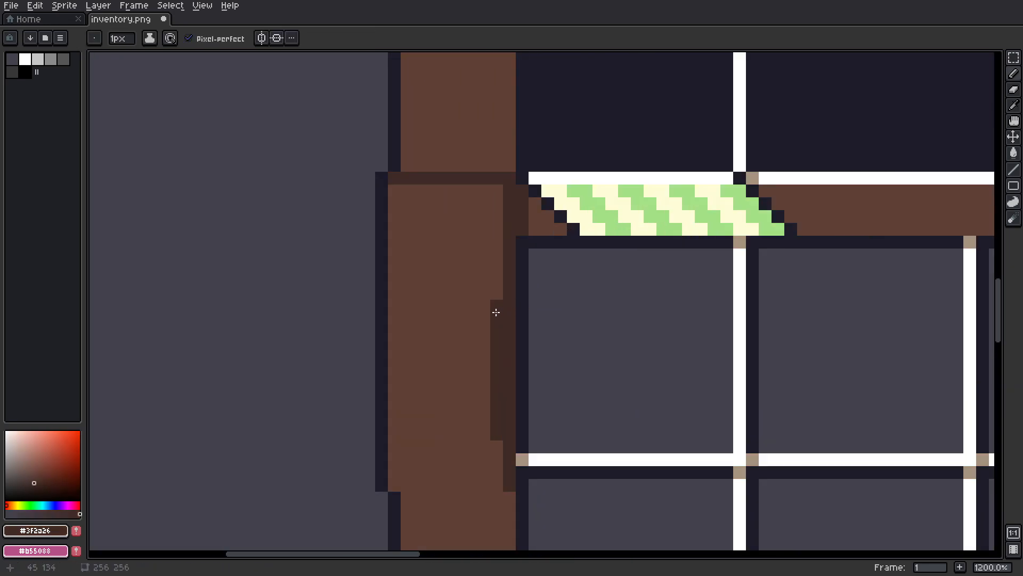
{"action": "left_click_drag", "start_coordinate": [496, 310], "coordinate": [525, 274]}
Step: Select a shorter outer part of the shifted left-post section, move it one more pixel left and deselect it
{"action": "key", "text": "m"}
{"action": "left_click_drag", "start_coordinate": [387, 243], "coordinate": [463, 410]}
{"action": "key", "text": "Left"}
{"action": "left_click", "coordinate": [170, 5]}
{"action": "left_click", "coordinate": [202, 33]}
{"action": "scroll", "coordinate": [548, 263], "scroll_direction": "down", "scroll_amount": 5}
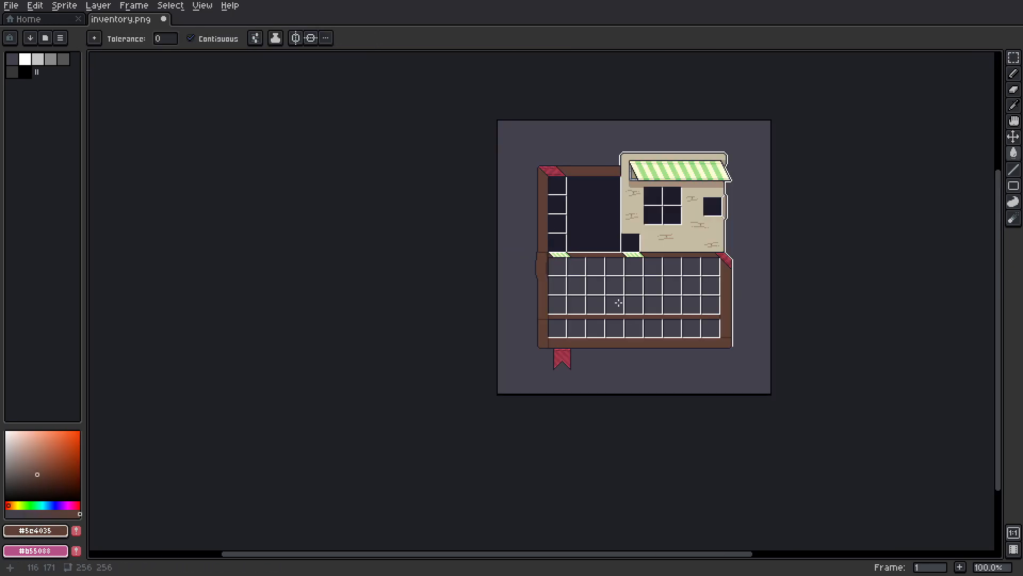
Step: Highlight the top edge and upper corners of the shifted left-post section with a lighter brown mixed from the frame colour
{"action": "scroll", "coordinate": [589, 397], "scroll_direction": "up", "scroll_amount": 6}
{"action": "key", "text": "b"}
{"action": "left_click", "coordinate": [556, 278], "text": "alt"}
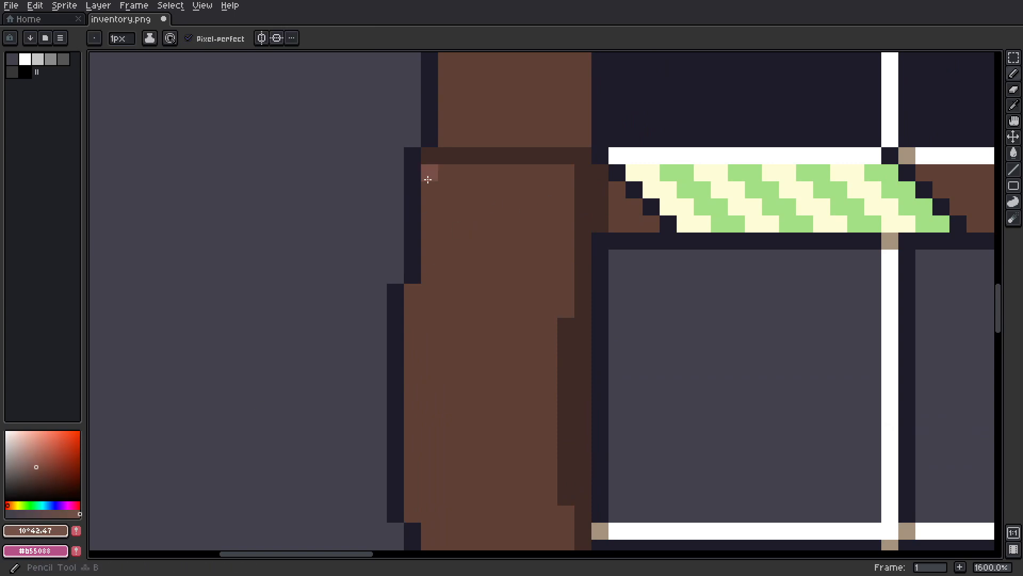
{"action": "scroll", "coordinate": [571, 215], "scroll_direction": "down", "scroll_amount": 6}
{"action": "scroll", "coordinate": [624, 263], "scroll_direction": "up", "scroll_amount": 1}
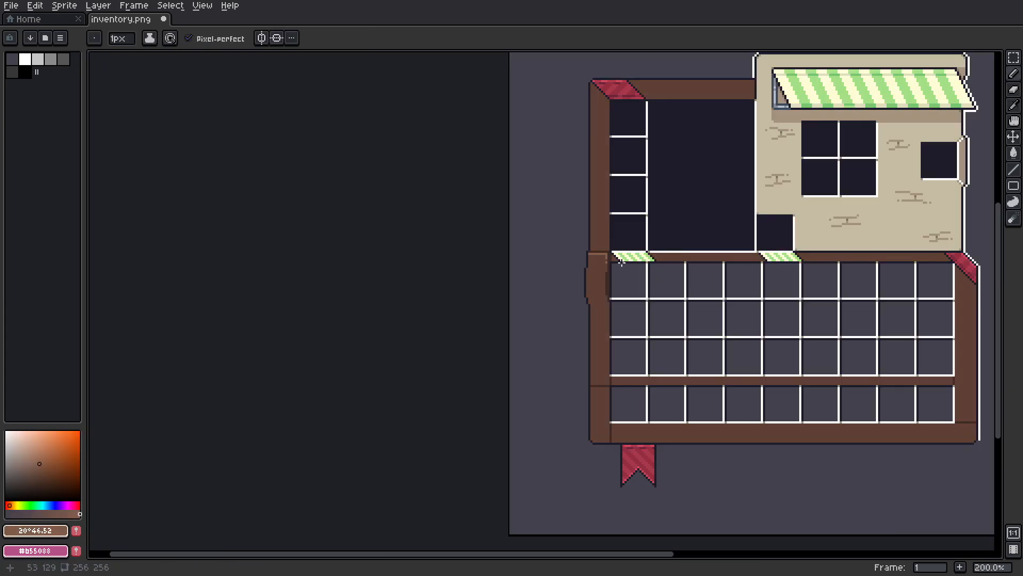
{"action": "scroll", "coordinate": [595, 263], "scroll_direction": "up", "scroll_amount": 5}
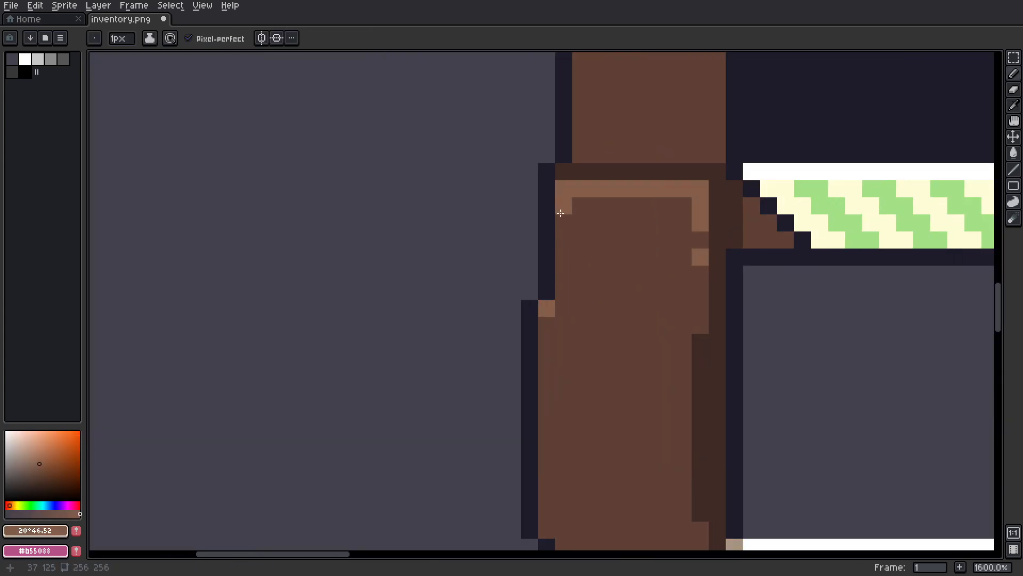
Step: Draw straight lighter brown highlights along the top edge of the beam above the large slot grid, between the ribbons
{"action": "scroll", "coordinate": [652, 264], "scroll_direction": "down", "scroll_amount": 3}
{"action": "left_click_drag", "start_coordinate": [652, 263], "coordinate": [476, 299]}
{"action": "left_click", "coordinate": [416, 286]}
{"action": "left_click", "coordinate": [735, 286], "text": "shift"}
{"action": "left_click", "coordinate": [416, 293]}
{"action": "left_click", "coordinate": [852, 293], "text": "shift"}
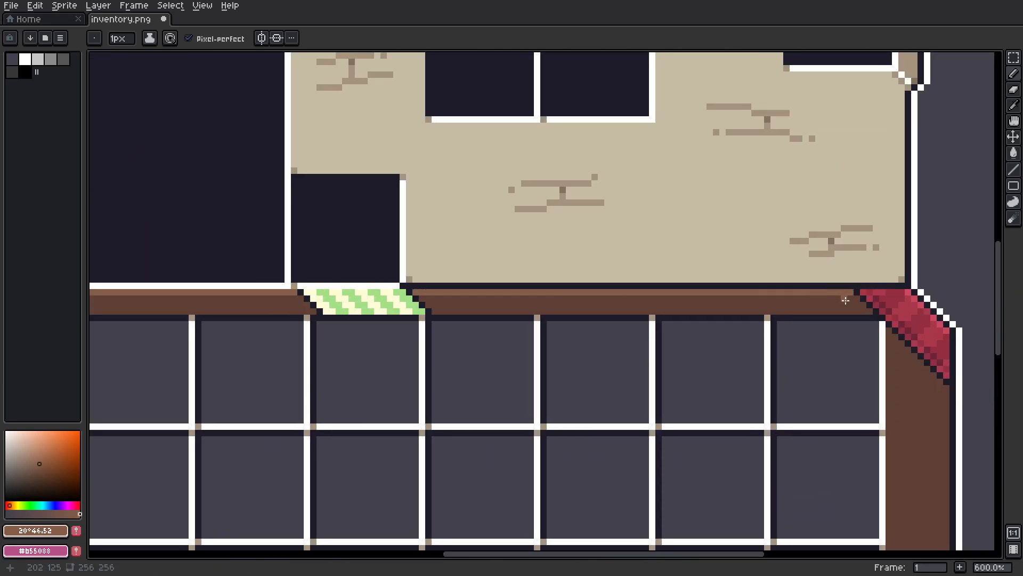
Step: Draw a straight lighter brown highlight along the top edge of the rail above the bottom slot row
{"action": "scroll", "coordinate": [608, 224], "scroll_direction": "down", "scroll_amount": 5}
{"action": "scroll", "coordinate": [514, 283], "scroll_direction": "up", "scroll_amount": 4}
{"action": "left_click", "coordinate": [363, 270]}
{"action": "left_click_drag", "start_coordinate": [874, 282], "coordinate": [477, 299]}
{"action": "left_click", "coordinate": [823, 287], "text": "shift"}
{"action": "scroll", "coordinate": [598, 287], "scroll_direction": "down", "scroll_amount": 3}
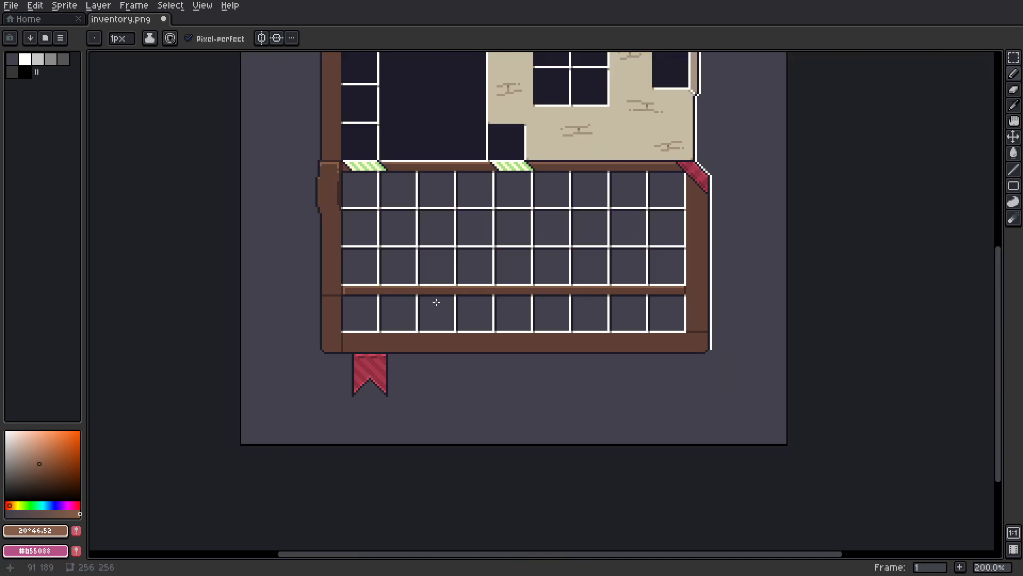
Step: Draw three short vertical joints in dark brown #3f2a26 across the beam above the large slot grid
{"action": "scroll", "coordinate": [425, 150], "scroll_direction": "up", "scroll_amount": 4}
{"action": "left_click_drag", "start_coordinate": [459, 192], "coordinate": [458, 206]}
{"action": "scroll", "coordinate": [615, 216], "scroll_direction": "down", "scroll_amount": 3}
{"action": "scroll", "coordinate": [770, 217], "scroll_direction": "up", "scroll_amount": 3}
{"action": "left_click_drag", "start_coordinate": [801, 208], "coordinate": [483, 251]}
{"action": "left_click_drag", "start_coordinate": [485, 237], "coordinate": [484, 251]}
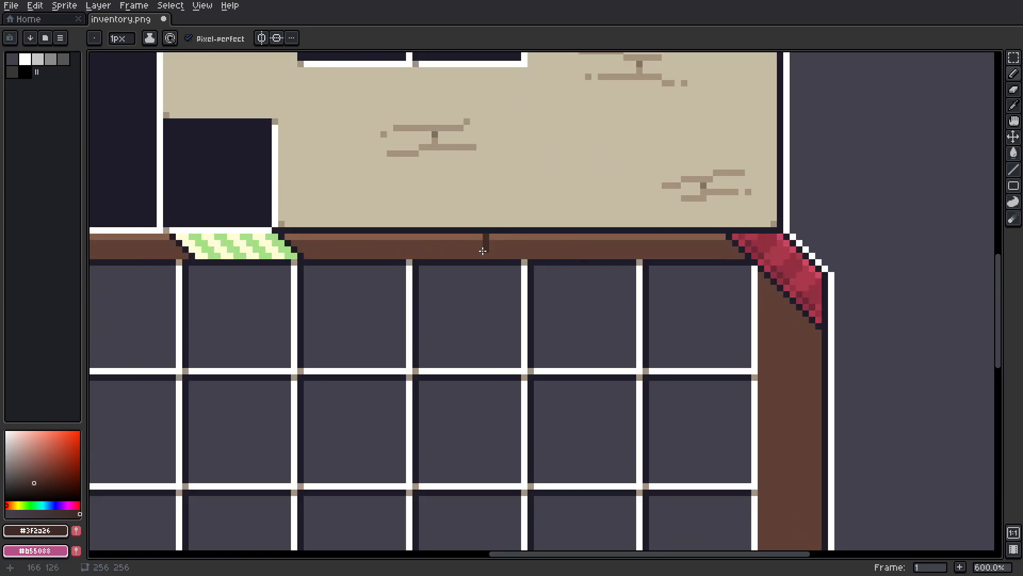
{"action": "left_click_drag", "start_coordinate": [685, 244], "coordinate": [685, 258]}
{"action": "scroll", "coordinate": [685, 251], "scroll_direction": "down", "scroll_amount": 3}
{"action": "scroll", "coordinate": [367, 271], "scroll_direction": "up", "scroll_amount": 4}
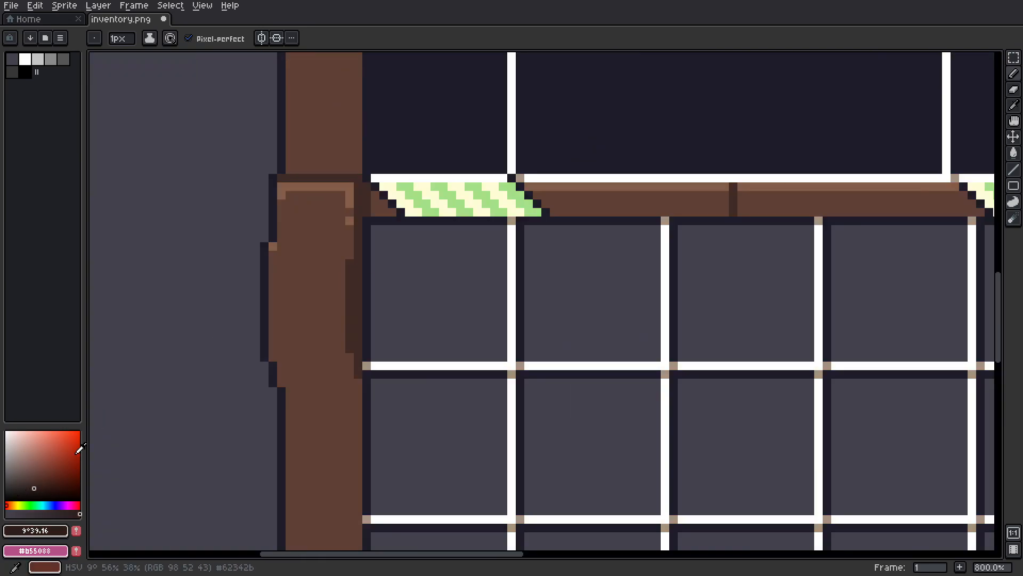
{"action": "scroll", "coordinate": [373, 277], "scroll_direction": "down", "scroll_amount": 5}
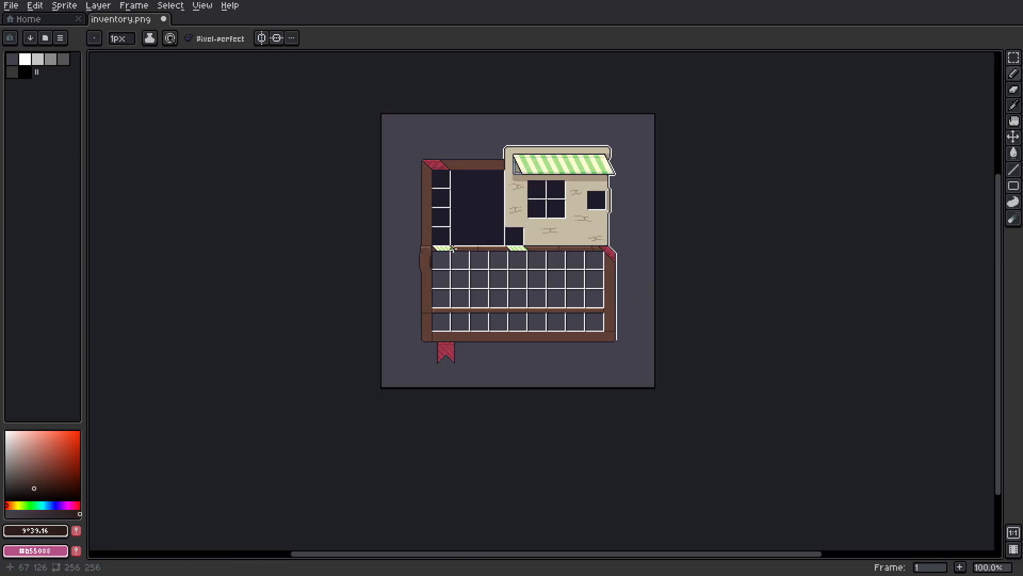
{"action": "scroll", "coordinate": [479, 293], "scroll_direction": "up", "scroll_amount": 6}
{"action": "key", "text": "space"}
{"action": "scroll", "coordinate": [594, 336], "scroll_direction": "down", "scroll_amount": 8}
{"action": "key", "text": "ctrl+z"}
{"action": "key", "text": "ctrl+z"}
{"action": "scroll", "coordinate": [532, 320], "scroll_direction": "down", "scroll_amount": 1}
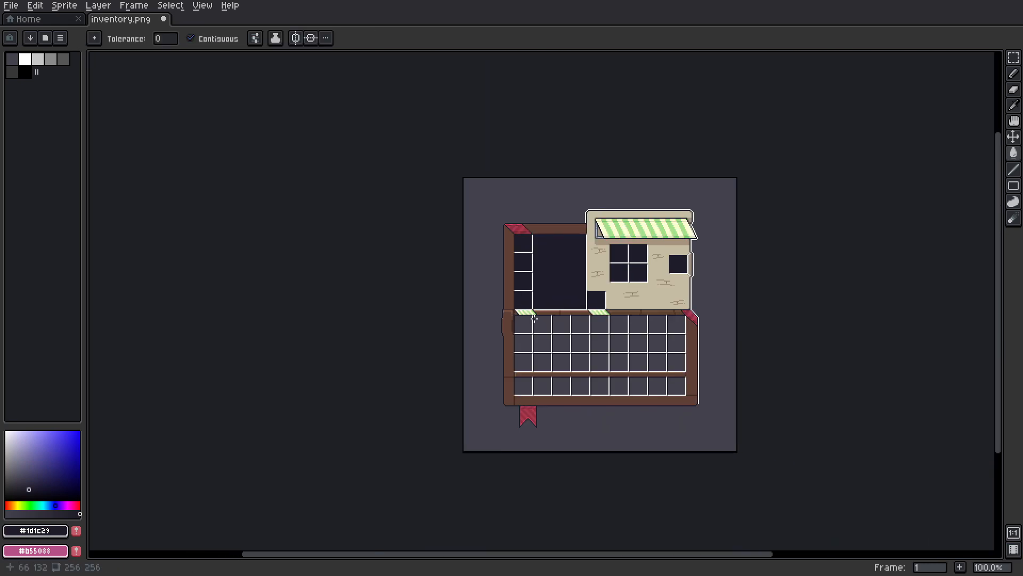
Step: Repaint the inner end of the joint above the shifted left-post section with the frame's brown #5c4035
{"action": "scroll", "coordinate": [518, 316], "scroll_direction": "up", "scroll_amount": 9}
{"action": "left_click", "coordinate": [457, 346], "text": "alt"}
{"action": "key", "text": "b"}
{"action": "left_click", "coordinate": [459, 357]}
{"action": "scroll", "coordinate": [523, 314], "scroll_direction": "down", "scroll_amount": 5}
{"action": "scroll", "coordinate": [501, 278], "scroll_direction": "up", "scroll_amount": 4}
{"action": "scroll", "coordinate": [506, 279], "scroll_direction": "down", "scroll_amount": 3}
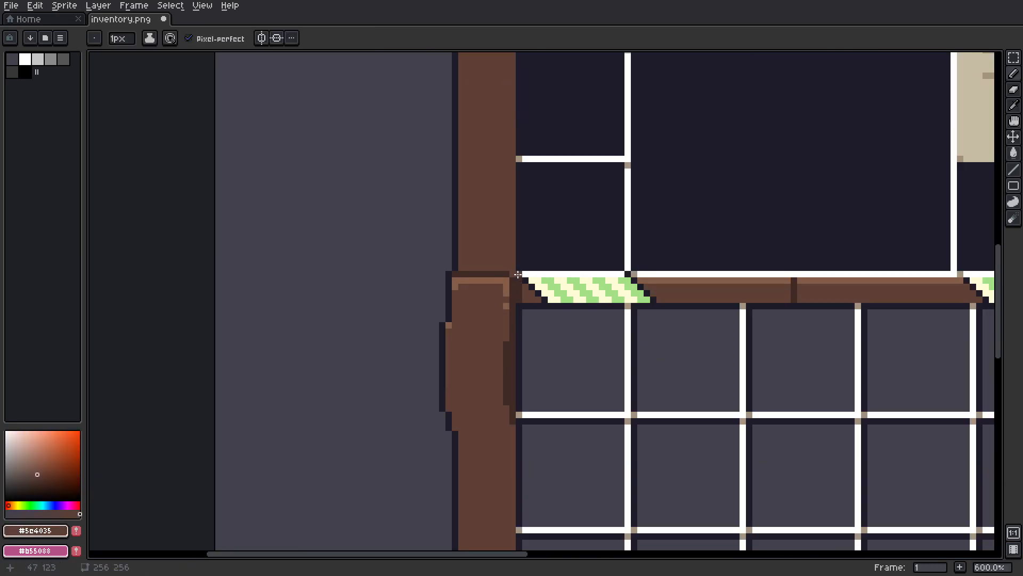
Step: Add lighter brown #855d48 highlights along the outer edges of the upper left post and the top beam
{"action": "left_click", "coordinate": [650, 280], "text": "alt"}
{"action": "scroll", "coordinate": [649, 281], "scroll_direction": "down", "scroll_amount": 4}
{"action": "scroll", "coordinate": [588, 118], "scroll_direction": "up", "scroll_amount": 3}
{"action": "mouse_move", "coordinate": [589, 118]}
{"action": "left_mouse_down"}
{"action": "mouse_move", "coordinate": [505, 190]}
{"action": "mouse_move", "coordinate": [499, 111]}
{"action": "left_mouse_up"}
{"action": "scroll", "coordinate": [505, 190], "scroll_direction": "up", "scroll_amount": 1}
{"action": "left_click", "coordinate": [493, 88]}
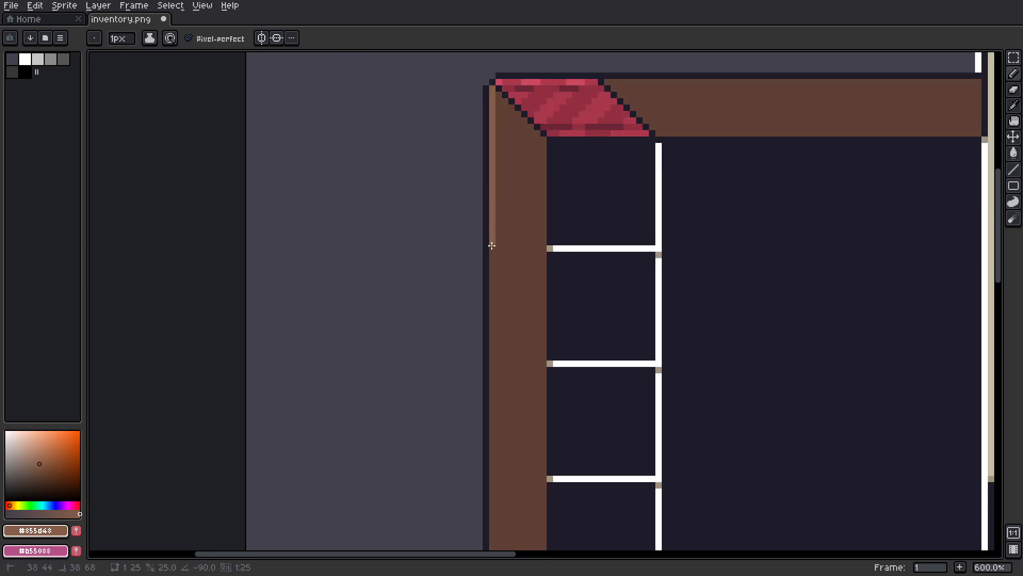
{"action": "left_click", "coordinate": [492, 280]}
{"action": "left_click_drag", "start_coordinate": [608, 83], "coordinate": [427, 227]}
{"action": "left_click", "coordinate": [427, 226]}
{"action": "scroll", "coordinate": [705, 226], "scroll_direction": "down", "scroll_amount": 4}
{"action": "scroll", "coordinate": [821, 283], "scroll_direction": "up", "scroll_amount": 4}
{"action": "scroll", "coordinate": [794, 267], "scroll_direction": "down", "scroll_amount": 3}
{"action": "scroll", "coordinate": [587, 306], "scroll_direction": "down", "scroll_amount": 1}
Step: Break up the ends of the inner-edge shadow on the shifted left-post section with single #3f2a26 pixels
{"action": "scroll", "coordinate": [520, 480], "scroll_direction": "up", "scroll_amount": 5}
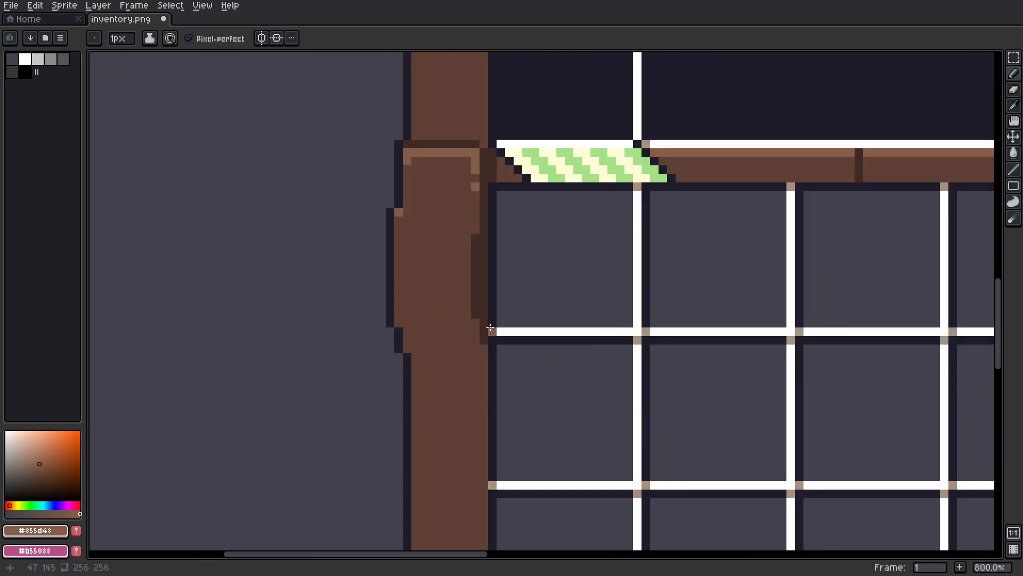
{"action": "scroll", "coordinate": [471, 308], "scroll_direction": "up", "scroll_amount": 2}
{"action": "scroll", "coordinate": [487, 299], "scroll_direction": "down", "scroll_amount": 2}
{"action": "left_click", "coordinate": [487, 299], "text": "alt"}
{"action": "scroll", "coordinate": [549, 213], "scroll_direction": "down", "scroll_amount": 3}
{"action": "scroll", "coordinate": [480, 202], "scroll_direction": "up", "scroll_amount": 3}
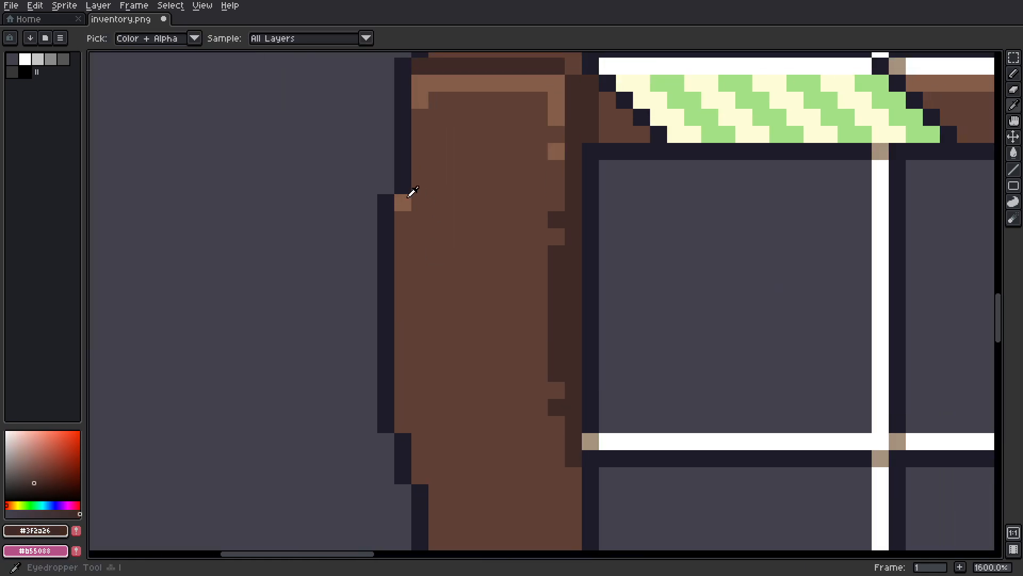
Step: Add broken #855d48 highlights down the outer edge of the left post to the joint above the bottom slot row
{"action": "left_click", "coordinate": [409, 191], "text": "alt"}
{"action": "scroll", "coordinate": [530, 317], "scroll_direction": "down", "scroll_amount": 4}
{"action": "scroll", "coordinate": [497, 347], "scroll_direction": "up", "scroll_amount": 4}
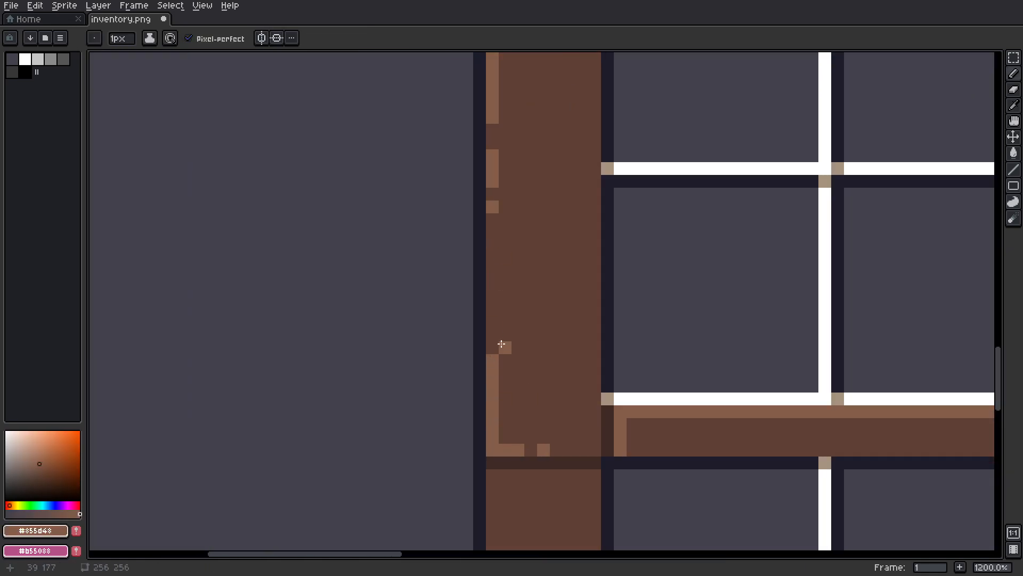
Step: Select outer parts of the left post's bottom section and shift them left in steps so the section juts out
{"action": "scroll", "coordinate": [502, 344], "scroll_direction": "down", "scroll_amount": 5}
{"action": "scroll", "coordinate": [437, 238], "scroll_direction": "up", "scroll_amount": 4}
{"action": "left_click_drag", "start_coordinate": [415, 229], "coordinate": [492, 373]}
{"action": "mouse_move", "coordinate": [457, 285]}
{"action": "left_mouse_down"}
{"action": "mouse_move", "coordinate": [439, 283]}
{"action": "mouse_move", "coordinate": [466, 374]}
{"action": "left_mouse_up"}
{"action": "left_click_drag", "start_coordinate": [438, 323], "coordinate": [436, 322]}
Step: Extend the dark outline #1d1c29 across the top of the jutting bottom-left post section
{"action": "key", "text": "b"}
{"action": "left_click", "coordinate": [406, 234], "text": "alt"}
{"action": "scroll", "coordinate": [418, 226], "scroll_direction": "up", "scroll_amount": 1}
{"action": "left_click_drag", "start_coordinate": [414, 228], "coordinate": [425, 228]}
{"action": "scroll", "coordinate": [518, 256], "scroll_direction": "down", "scroll_amount": 5}
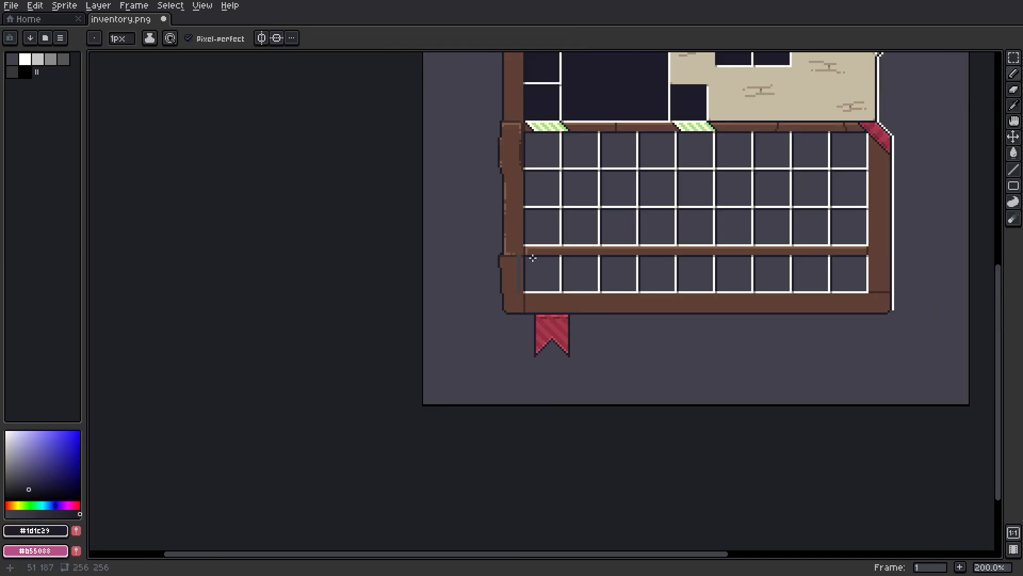
Step: Fill the gap in the bottom-left post section with the frame's brown and touch up its joint with dark brown #3f2a26
{"action": "scroll", "coordinate": [581, 253], "scroll_direction": "up", "scroll_amount": 4}
{"action": "left_click", "coordinate": [528, 265], "text": "alt"}
{"action": "key", "text": "g"}
{"action": "left_click", "coordinate": [545, 265]}
{"action": "key", "text": "b"}
{"action": "scroll", "coordinate": [546, 264], "scroll_direction": "down", "scroll_amount": 5}
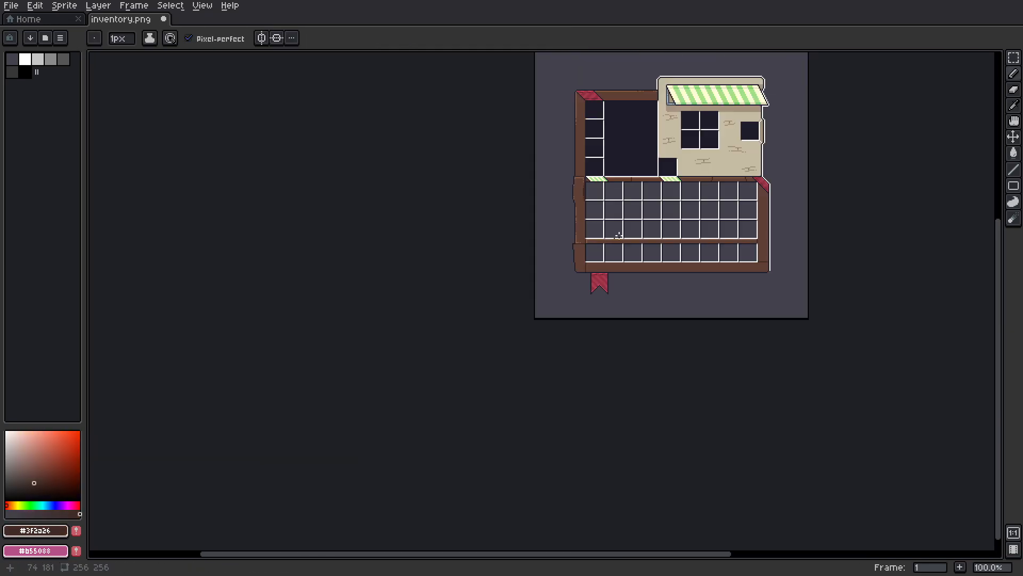
{"action": "scroll", "coordinate": [566, 263], "scroll_direction": "up", "scroll_amount": 4}
{"action": "left_click", "coordinate": [567, 263], "text": "alt"}
{"action": "scroll", "coordinate": [793, 291], "scroll_direction": "down", "scroll_amount": 2}
{"action": "left_click_drag", "start_coordinate": [793, 290], "coordinate": [449, 252]}
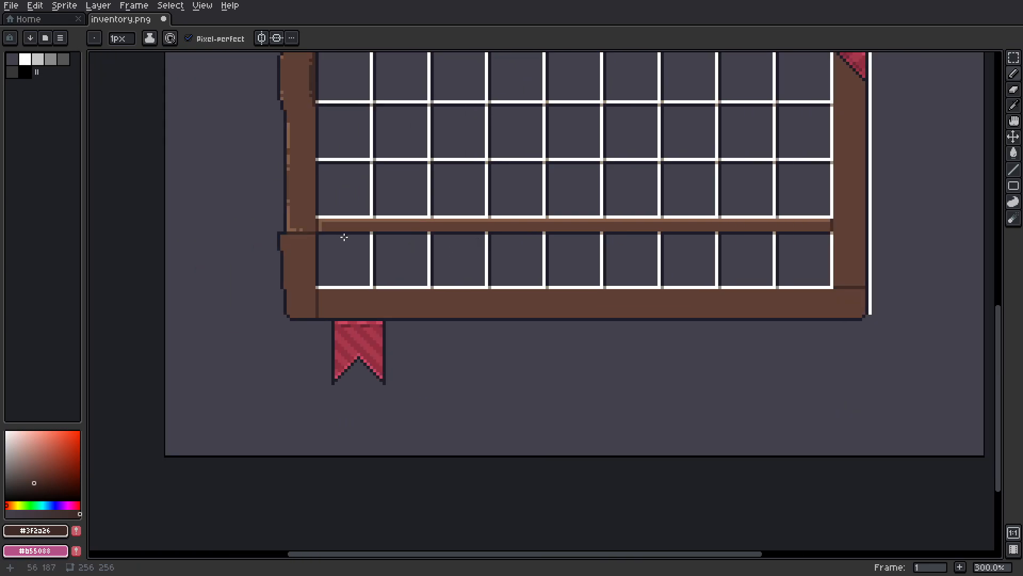
Step: Paint a 2 × 2 pixel grey-blue rivet near the top of each jutting left-post section
{"action": "scroll", "coordinate": [386, 229], "scroll_direction": "up", "scroll_amount": 3}
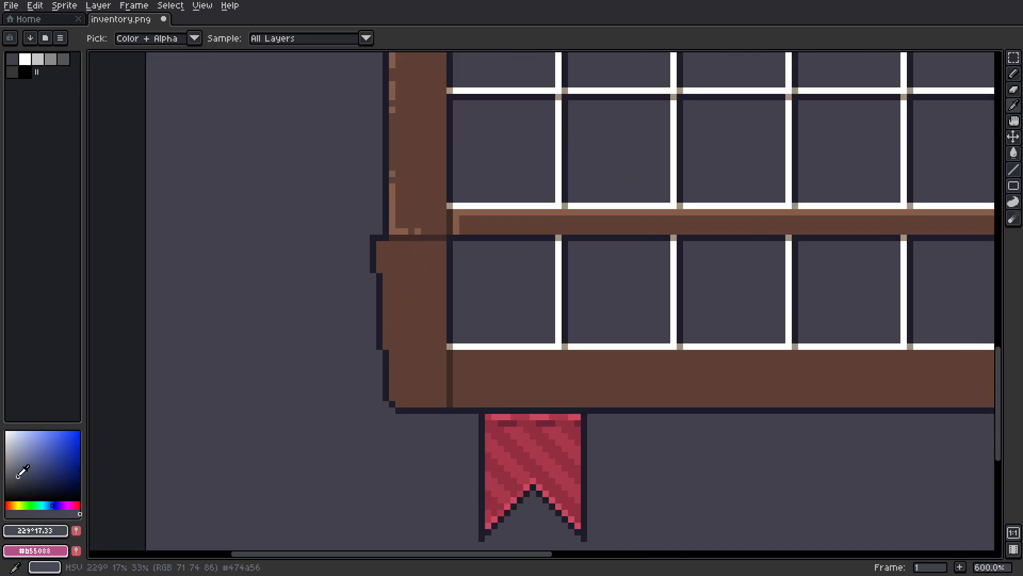
{"action": "scroll", "coordinate": [393, 253], "scroll_direction": "up", "scroll_amount": 2}
{"action": "scroll", "coordinate": [413, 262], "scroll_direction": "down", "scroll_amount": 7}
{"action": "scroll", "coordinate": [411, 222], "scroll_direction": "up", "scroll_amount": 7}
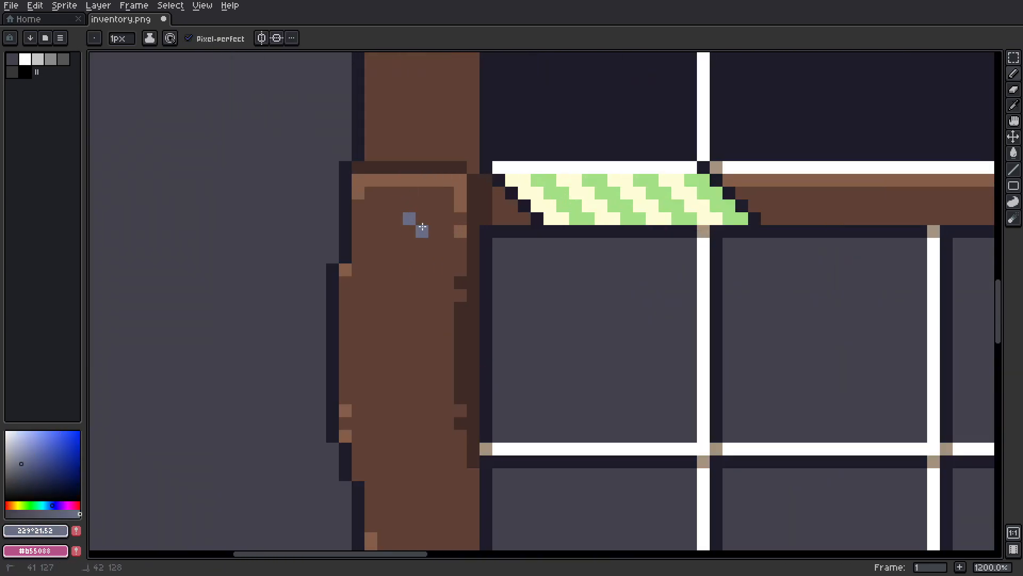
{"action": "scroll", "coordinate": [498, 231], "scroll_direction": "down", "scroll_amount": 5}
{"action": "scroll", "coordinate": [411, 198], "scroll_direction": "down", "scroll_amount": 2}
Step: Shade the upper rivet with a darker blue lower-right pixel and a lighter blue upper-left pixel
{"action": "scroll", "coordinate": [347, 214], "scroll_direction": "up", "scroll_amount": 9}
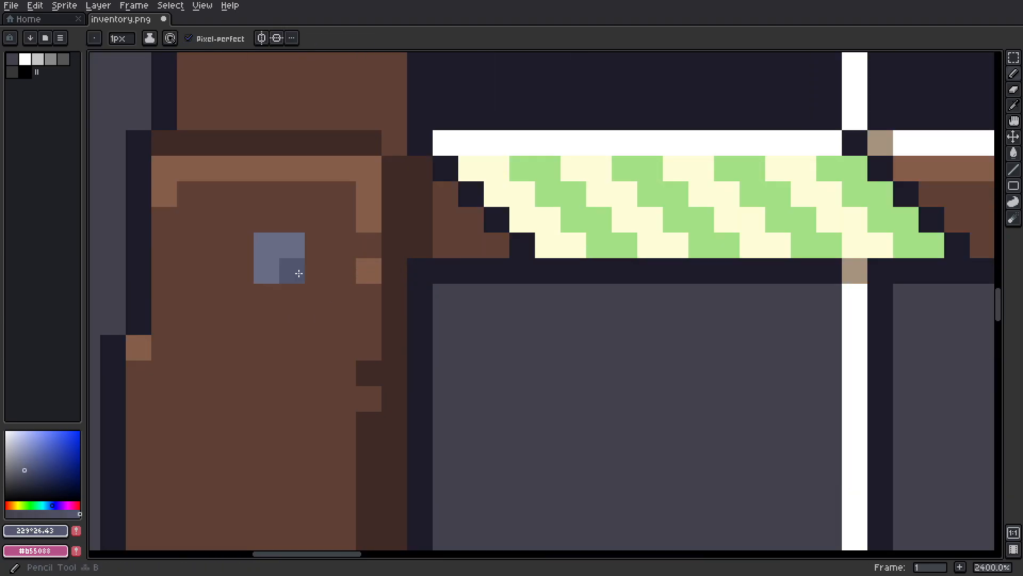
{"action": "left_click", "coordinate": [21, 451]}
{"action": "left_click", "coordinate": [267, 245]}
{"action": "scroll", "coordinate": [360, 299], "scroll_direction": "down", "scroll_amount": 8}
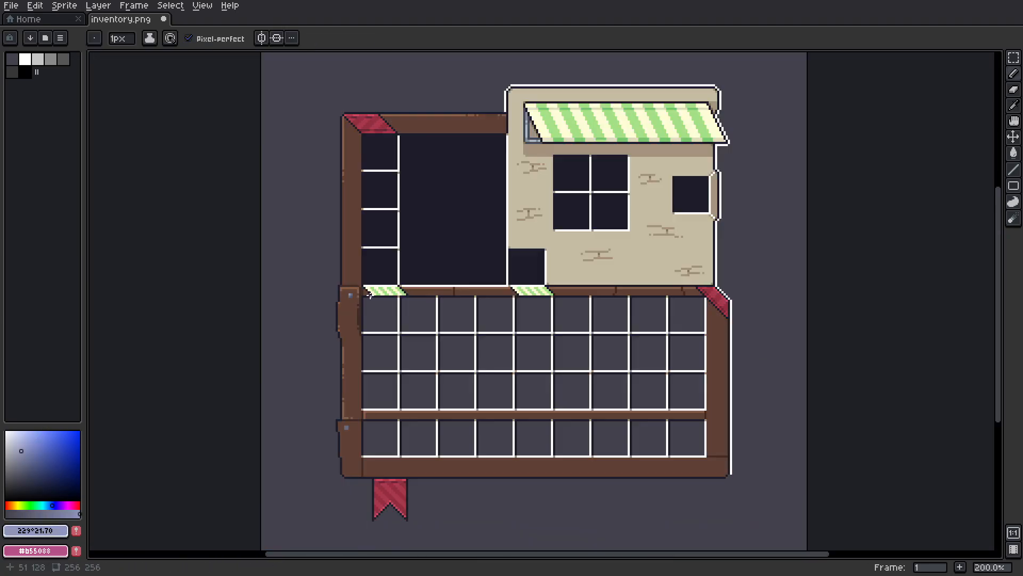
Step: Try a dark brown #3f2a26 border on the right and lower sides of the upper rivet
{"action": "scroll", "coordinate": [357, 299], "scroll_direction": "up", "scroll_amount": 8}
{"action": "left_click", "coordinate": [411, 277], "text": "alt"}
{"action": "left_click_drag", "start_coordinate": [292, 299], "coordinate": [335, 253]}
{"action": "scroll", "coordinate": [430, 290], "scroll_direction": "down", "scroll_amount": 8}
{"action": "scroll", "coordinate": [418, 285], "scroll_direction": "up", "scroll_amount": 6}
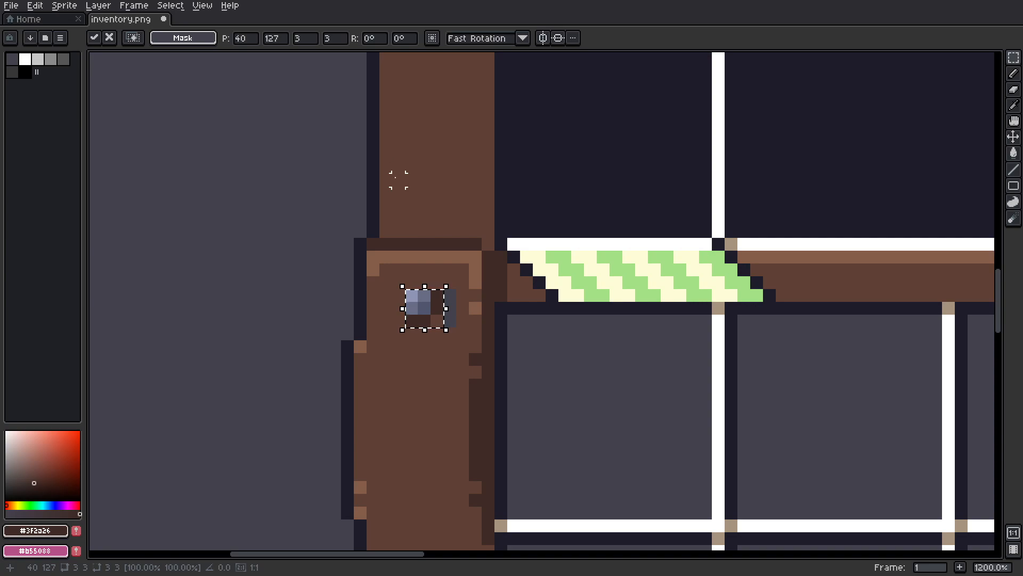
{"action": "left_click", "coordinate": [382, 262], "text": "alt"}
{"action": "scroll", "coordinate": [463, 281], "scroll_direction": "down", "scroll_amount": 6}
{"action": "mouse_move", "coordinate": [399, 308]}
{"action": "left_mouse_down"}
{"action": "mouse_move", "coordinate": [425, 282]}
{"action": "mouse_move", "coordinate": [412, 318]}
{"action": "left_mouse_up"}
{"action": "key", "text": "ctrl+z"}
{"action": "scroll", "coordinate": [463, 281], "scroll_direction": "up", "scroll_amount": 6}
{"action": "key", "text": "ctrl+z"}
Step: Undo the last rivet change, select the upper rivet with its dark border, shift it one pixel left and deselect it
{"action": "left_click", "coordinate": [455, 258], "text": "alt"}
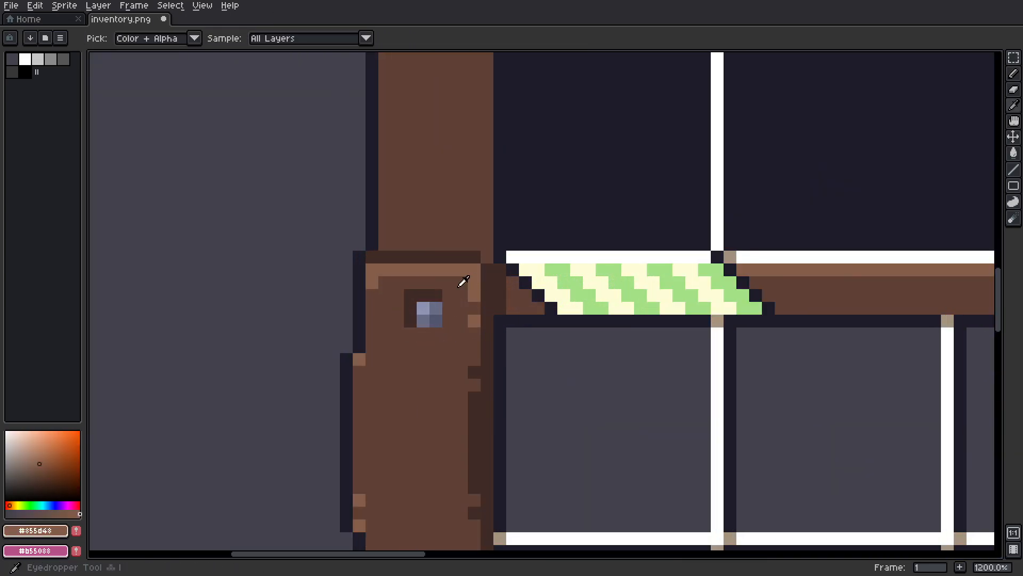
{"action": "scroll", "coordinate": [514, 286], "scroll_direction": "down", "scroll_amount": 8}
{"action": "key", "text": "ctrl+z"}
{"action": "scroll", "coordinate": [512, 288], "scroll_direction": "up", "scroll_amount": 11}
{"action": "key", "text": "m"}
{"action": "left_click_drag", "start_coordinate": [336, 253], "coordinate": [406, 321]}
{"action": "key", "text": "Left"}
{"action": "left_click", "coordinate": [163, 5]}
{"action": "left_click", "coordinate": [180, 31]}
Step: Paint lighter brown #855d48 along the upper rivet's right and lower sides and restore its border corners to #5c4035
{"action": "key", "text": "b"}
{"action": "left_click_drag", "start_coordinate": [338, 354], "coordinate": [405, 287]}
{"action": "left_click", "coordinate": [435, 320], "text": "alt"}
{"action": "left_click", "coordinate": [407, 243]}
{"action": "scroll", "coordinate": [492, 261], "scroll_direction": "down", "scroll_amount": 8}
{"action": "scroll", "coordinate": [481, 256], "scroll_direction": "up", "scroll_amount": 7}
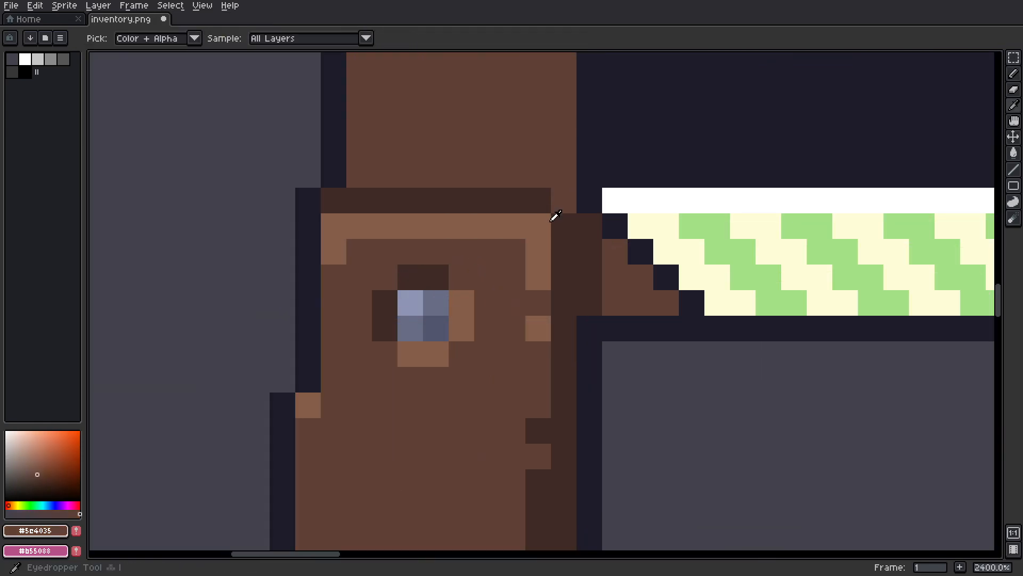
Step: Soften the corners of the upper rivet's border with semi-transparent dark brown #3f2a26
{"action": "left_click", "coordinate": [34, 514]}
{"action": "left_click", "coordinate": [385, 277]}
{"action": "scroll", "coordinate": [454, 306], "scroll_direction": "down", "scroll_amount": 5}
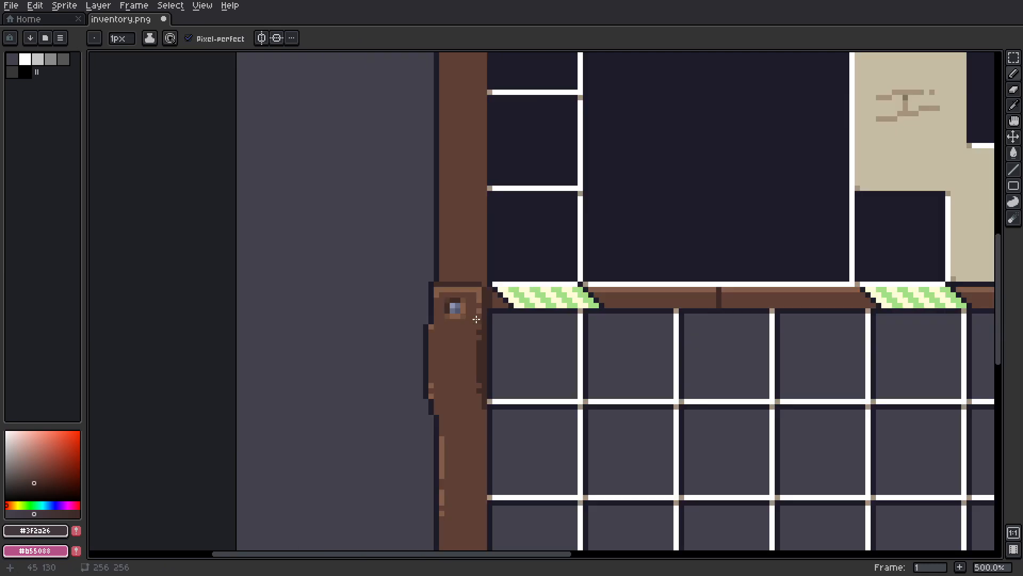
Step: Select the shaded 4 × 4 pixel rivet and copy it onto the jutting bottom-left post section
{"action": "scroll", "coordinate": [456, 303], "scroll_direction": "up", "scroll_amount": 1}
{"action": "key", "text": "m"}
{"action": "left_click_drag", "start_coordinate": [456, 302], "coordinate": [475, 322]}
{"action": "left_click_drag", "start_coordinate": [468, 469], "coordinate": [465, 163]}
{"action": "scroll", "coordinate": [404, 313], "scroll_direction": "down", "scroll_amount": 3}
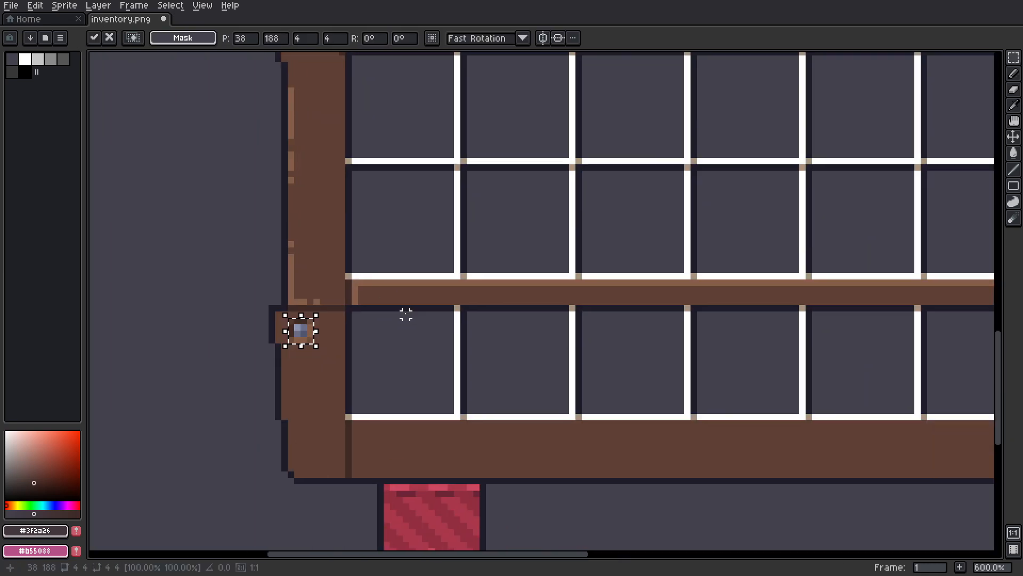
Step: Select parts of the frame's bottom-right corner, shift them outward and deselect them
{"action": "scroll", "coordinate": [781, 389], "scroll_direction": "up", "scroll_amount": 4}
{"action": "left_click_drag", "start_coordinate": [781, 389], "coordinate": [596, 371]}
{"action": "left_click_drag", "start_coordinate": [491, 285], "coordinate": [517, 303]}
{"action": "mouse_move", "coordinate": [515, 285]}
{"action": "left_mouse_down"}
{"action": "mouse_move", "coordinate": [579, 248]}
{"action": "mouse_move", "coordinate": [538, 261]}
{"action": "mouse_move", "coordinate": [600, 276]}
{"action": "left_mouse_up"}
{"action": "left_click", "coordinate": [170, 6]}
{"action": "scroll", "coordinate": [498, 192], "scroll_direction": "up", "scroll_amount": 1}
Step: Extend the dark outline #1d1c29 around the shifted bottom-right corner and fill its gaps with the frame's brown #5c4035
{"action": "left_click", "coordinate": [522, 245], "text": "alt"}
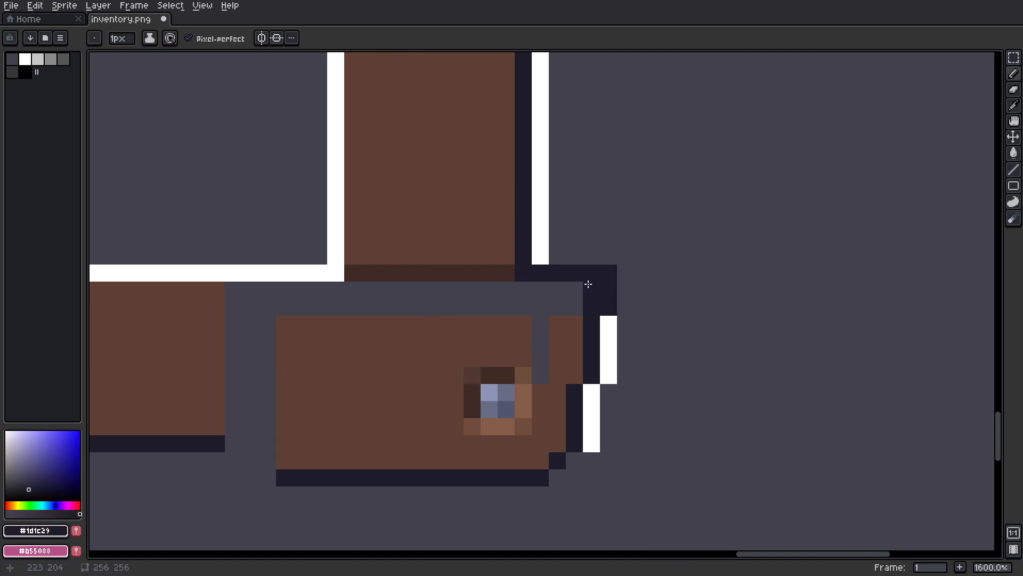
{"action": "left_click_drag", "start_coordinate": [547, 298], "coordinate": [706, 272]}
{"action": "left_click", "coordinate": [380, 417], "text": "alt"}
{"action": "left_click_drag", "start_coordinate": [393, 436], "coordinate": [414, 437]}
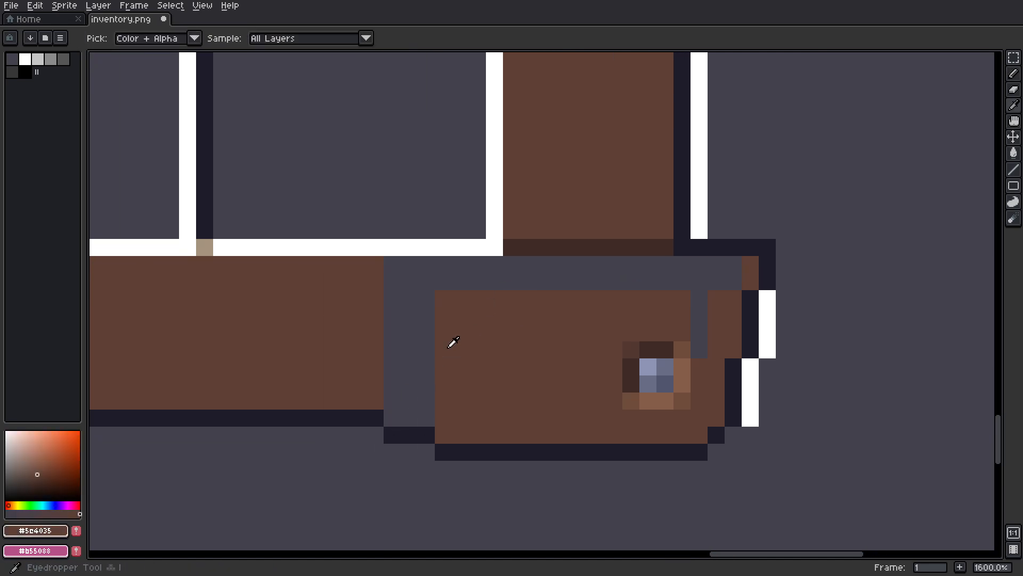
{"action": "left_click", "coordinate": [412, 360]}
Step: Select two pieces of the bottom beam's underside near the right corner, shift each one left and deselect
{"action": "scroll", "coordinate": [525, 327], "scroll_direction": "down", "scroll_amount": 1}
{"action": "key", "text": "m"}
{"action": "left_click_drag", "start_coordinate": [480, 303], "coordinate": [635, 394]}
{"action": "left_click_drag", "start_coordinate": [548, 368], "coordinate": [522, 368]}
{"action": "left_click_drag", "start_coordinate": [354, 304], "coordinate": [521, 394]}
{"action": "left_click_drag", "start_coordinate": [482, 363], "coordinate": [393, 361]}
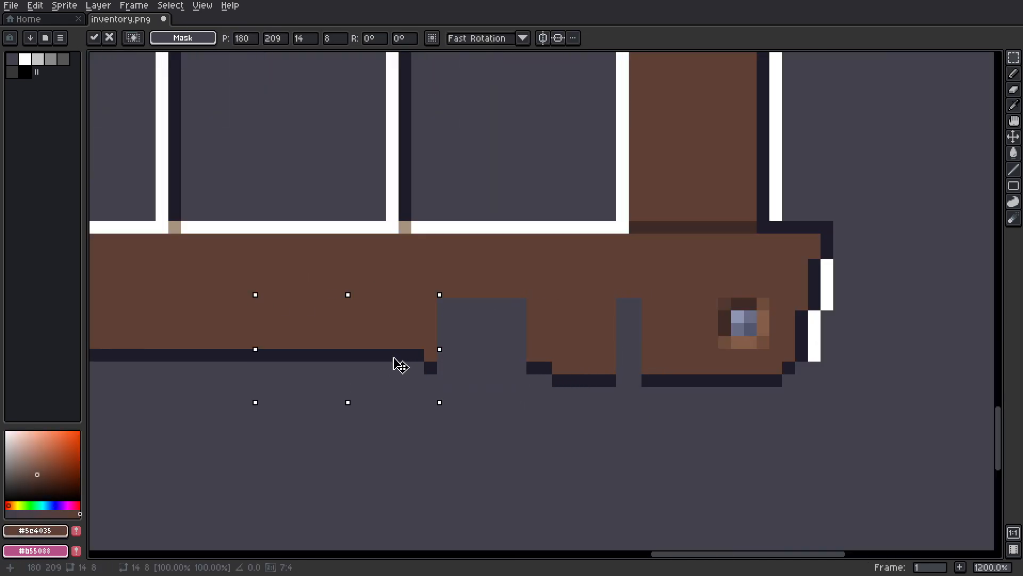
{"action": "key", "text": "ctrl+d"}
Step: Close the gaps in the dark outline along the bottom beam's underside
{"action": "key", "text": "i"}
{"action": "left_click_drag", "start_coordinate": [496, 366], "coordinate": [456, 368]}
{"action": "left_click_drag", "start_coordinate": [622, 380], "coordinate": [637, 380]}
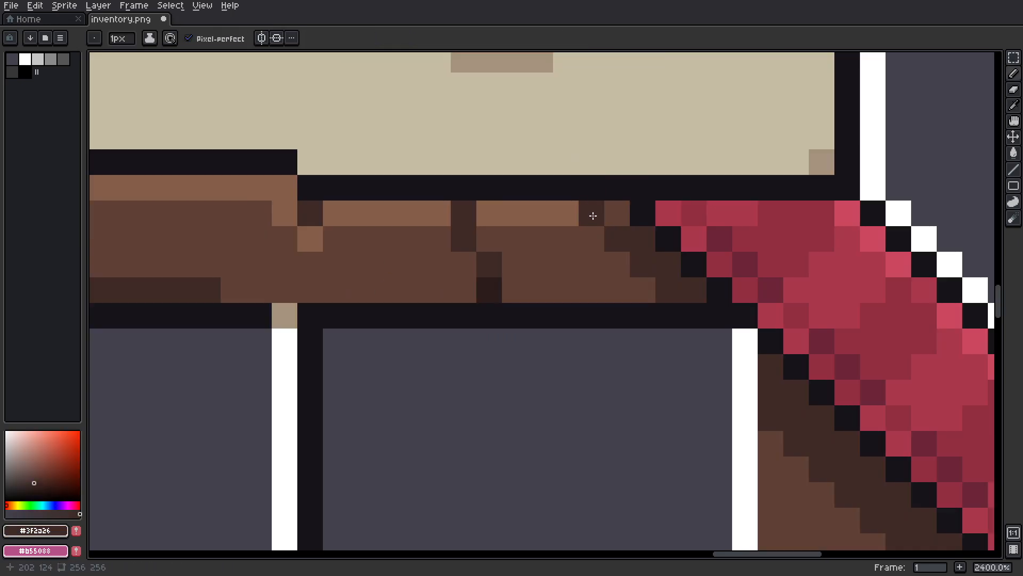
Step: Clean up the beam's highlight and shadow beside the right red ribbon using the frame's brown #5c4035
{"action": "scroll", "coordinate": [591, 215], "scroll_direction": "down", "scroll_amount": 2}
{"action": "left_click_drag", "start_coordinate": [592, 215], "coordinate": [662, 235]}
{"action": "left_click", "coordinate": [663, 235], "text": "alt"}
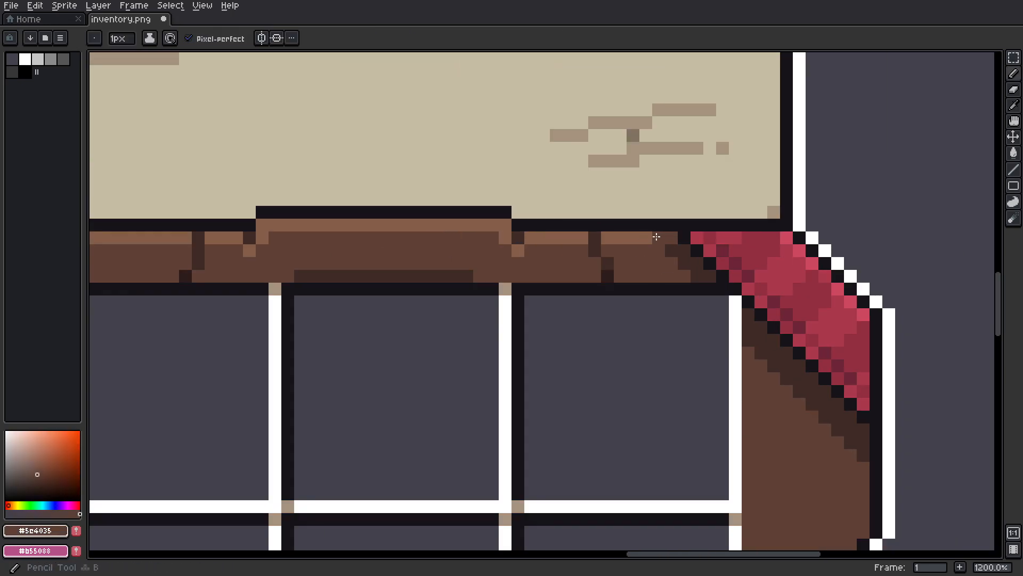
{"action": "scroll", "coordinate": [734, 234], "scroll_direction": "down", "scroll_amount": 6}
{"action": "scroll", "coordinate": [741, 234], "scroll_direction": "up", "scroll_amount": 6}
{"action": "scroll", "coordinate": [745, 232], "scroll_direction": "down", "scroll_amount": 6}
{"action": "scroll", "coordinate": [752, 230], "scroll_direction": "down", "scroll_amount": 1}
{"action": "scroll", "coordinate": [783, 233], "scroll_direction": "up", "scroll_amount": 2}
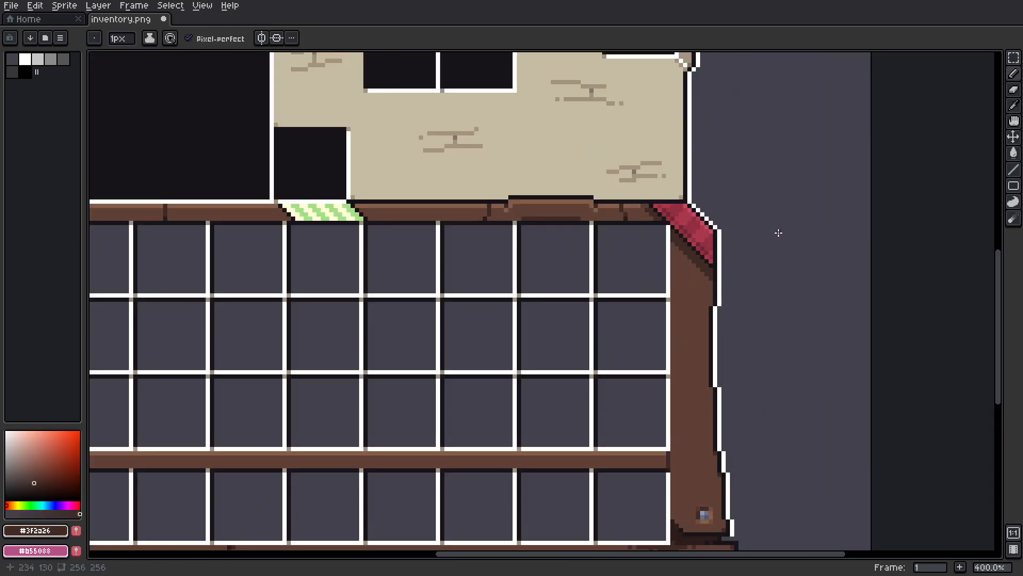
Step: Touch up the wooden frame's shading along the beam and post around the slot grid
{"action": "scroll", "coordinate": [777, 231], "scroll_direction": "down", "scroll_amount": 2}
{"action": "scroll", "coordinate": [592, 218], "scroll_direction": "up", "scroll_amount": 4}
{"action": "scroll", "coordinate": [560, 196], "scroll_direction": "down", "scroll_amount": 1}
{"action": "scroll", "coordinate": [463, 239], "scroll_direction": "down", "scroll_amount": 2}
{"action": "left_click", "coordinate": [134, 214], "text": "alt"}
{"action": "left_click_drag", "start_coordinate": [139, 215], "coordinate": [477, 216]}
{"action": "scroll", "coordinate": [478, 218], "scroll_direction": "up", "scroll_amount": 4}
{"action": "left_click", "coordinate": [485, 241]}
{"action": "left_click_drag", "start_coordinate": [483, 256], "coordinate": [518, 273]}
{"action": "scroll", "coordinate": [666, 247], "scroll_direction": "down", "scroll_amount": 7}
{"action": "scroll", "coordinate": [436, 233], "scroll_direction": "up", "scroll_amount": 4}
{"action": "left_click_drag", "start_coordinate": [777, 246], "coordinate": [641, 226]}
{"action": "scroll", "coordinate": [467, 232], "scroll_direction": "down", "scroll_amount": 4}
{"action": "left_click_drag", "start_coordinate": [795, 103], "coordinate": [631, 144]}
{"action": "scroll", "coordinate": [365, 452], "scroll_direction": "up", "scroll_amount": 4}
{"action": "scroll", "coordinate": [514, 322], "scroll_direction": "down", "scroll_amount": 5}
{"action": "scroll", "coordinate": [594, 230], "scroll_direction": "up", "scroll_amount": 1}
Step: Fill the gray slots of the main grid with the near-black #16141a
{"action": "left_click", "coordinate": [450, 310], "text": "alt"}
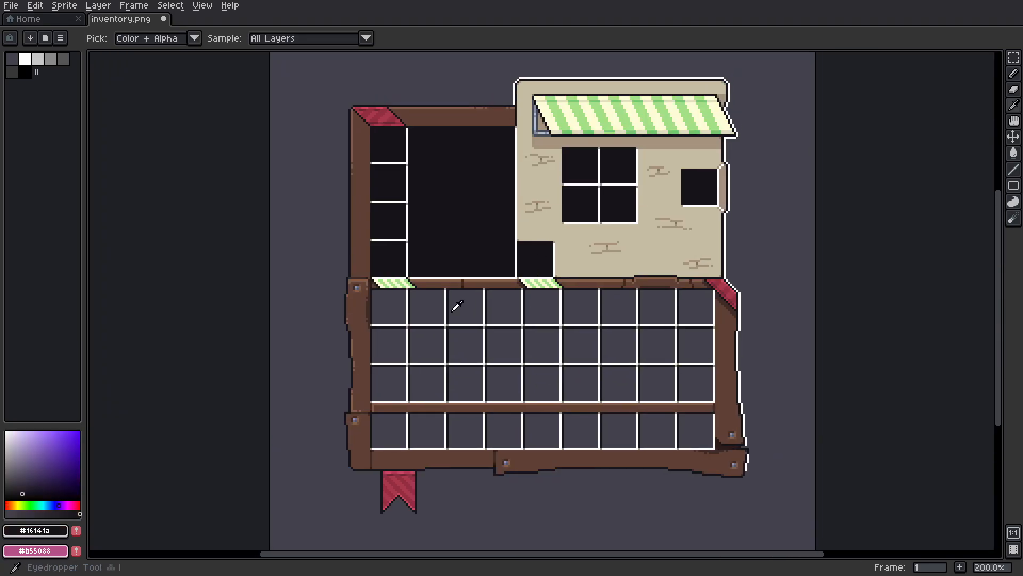
{"action": "left_click", "coordinate": [428, 345]}
{"action": "left_click", "coordinate": [390, 347]}
{"action": "scroll", "coordinate": [478, 382], "scroll_direction": "up", "scroll_amount": 5}
{"action": "left_click", "coordinate": [468, 383]}
{"action": "scroll", "coordinate": [834, 366], "scroll_direction": "down", "scroll_amount": 3}
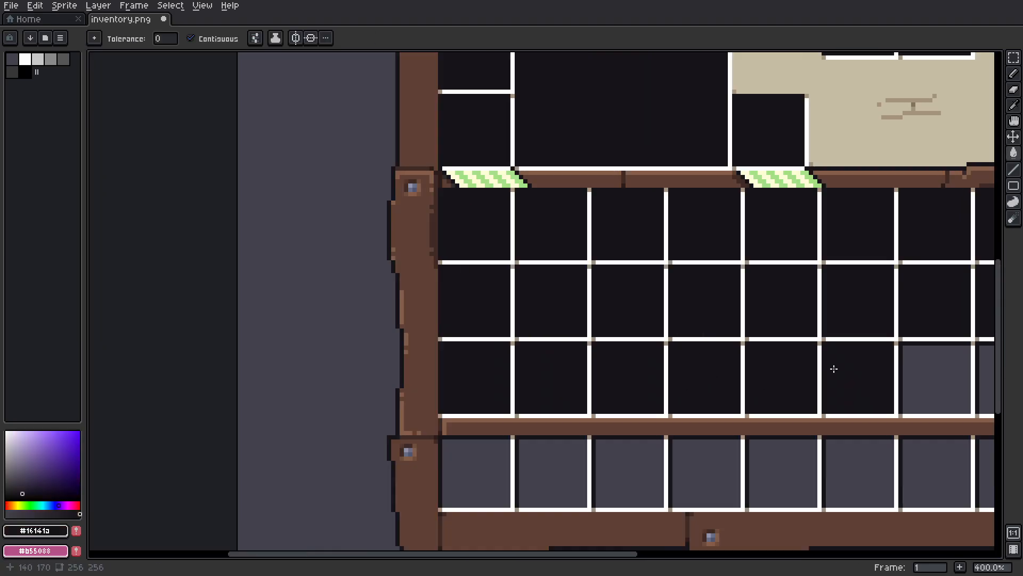
{"action": "left_click_drag", "start_coordinate": [833, 367], "coordinate": [530, 345]}
{"action": "left_click", "coordinate": [509, 429]}
Step: Try recolouring the white divider lines of the side slots one by one with the frame's brown #5c4035
{"action": "scroll", "coordinate": [336, 394], "scroll_direction": "down", "scroll_amount": 2}
{"action": "scroll", "coordinate": [239, 179], "scroll_direction": "up", "scroll_amount": 4}
{"action": "left_click_drag", "start_coordinate": [286, 178], "coordinate": [357, 356]}
{"action": "left_click", "coordinate": [261, 367], "text": "alt"}
{"action": "left_click", "coordinate": [368, 413]}
{"action": "left_click", "coordinate": [429, 341]}
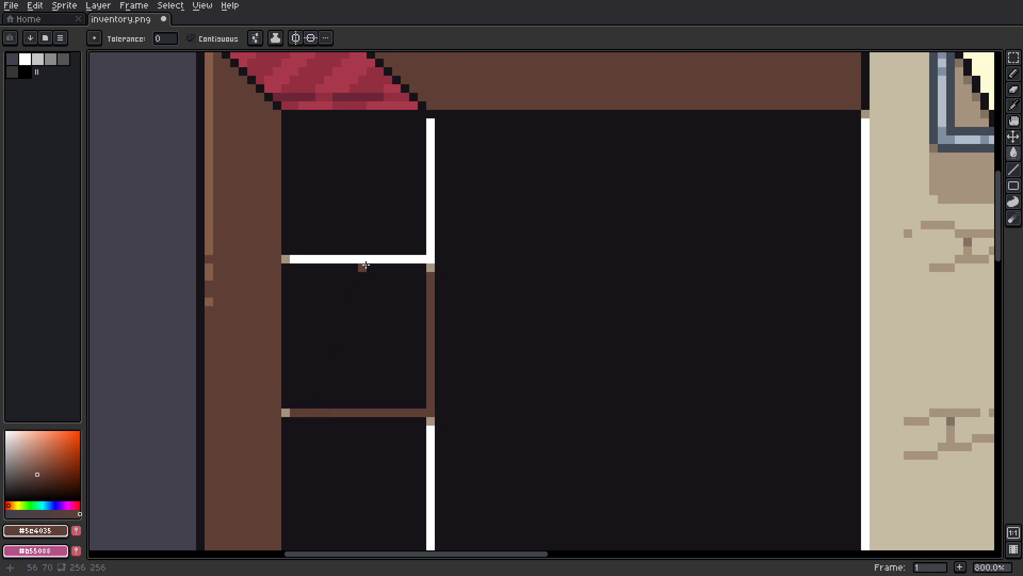
{"action": "left_click", "coordinate": [363, 260]}
{"action": "scroll", "coordinate": [442, 131], "scroll_direction": "down", "scroll_amount": 2}
{"action": "left_click", "coordinate": [434, 418]}
{"action": "left_click", "coordinate": [548, 253]}
{"action": "scroll", "coordinate": [549, 277], "scroll_direction": "down", "scroll_amount": 3}
{"action": "key", "text": "ctrl+z"}
{"action": "scroll", "coordinate": [559, 390], "scroll_direction": "up", "scroll_amount": 3}
{"action": "left_click", "coordinate": [274, 341]}
{"action": "left_click", "coordinate": [304, 350]}
{"action": "left_click", "coordinate": [372, 438]}
{"action": "scroll", "coordinate": [469, 337], "scroll_direction": "down", "scroll_amount": 3}
{"action": "scroll", "coordinate": [468, 336], "scroll_direction": "up", "scroll_amount": 2}
{"action": "left_click", "coordinate": [481, 230]}
{"action": "left_click", "coordinate": [495, 235]}
{"action": "left_click", "coordinate": [482, 253]}
Step: Undo the brown recolouring of the side slots' divider lines
{"action": "key", "text": "ctrl+z"}
{"action": "key", "text": "ctrl+z"}
{"action": "key", "text": "ctrl+z"}
{"action": "key", "text": "ctrl+z"}
{"action": "key", "text": "ctrl+z"}
{"action": "key", "text": "ctrl+z"}
{"action": "key", "text": "ctrl+z"}
{"action": "key", "text": "ctrl+z"}
{"action": "key", "text": "ctrl+z"}
{"action": "key", "text": "ctrl+z"}
{"action": "left_click_drag", "start_coordinate": [443, 114], "coordinate": [433, 61]}
{"action": "key", "text": "ctrl+z"}
{"action": "key", "text": "ctrl+z"}
{"action": "key", "text": "ctrl+z"}
{"action": "key", "text": "ctrl+z"}
{"action": "key", "text": "ctrl+z"}
{"action": "key", "text": "ctrl+z"}
{"action": "left_click_drag", "start_coordinate": [279, 135], "coordinate": [208, 135]}
{"action": "key", "text": "m"}
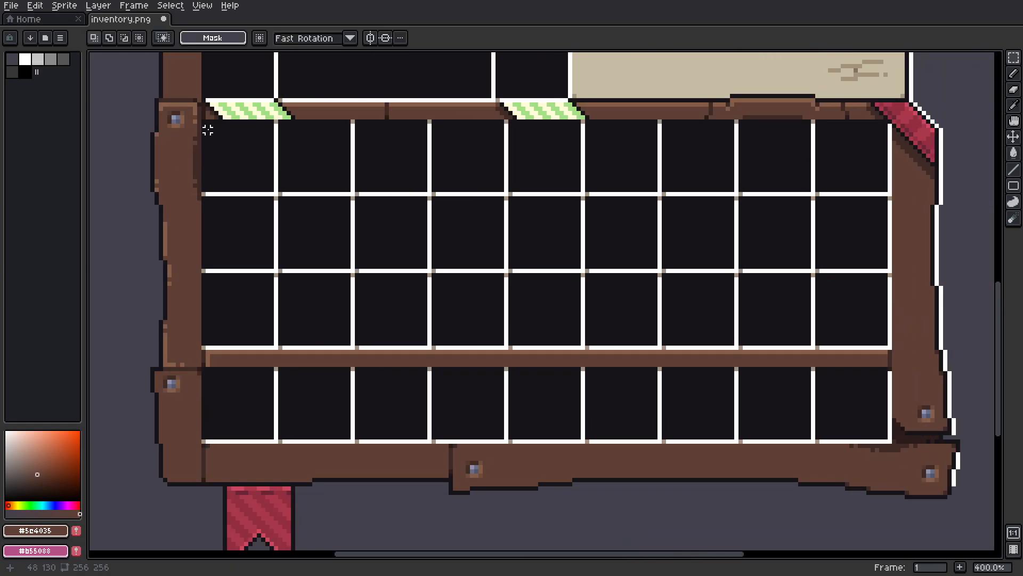
Step: Undo the near-black fills in the main grid's slots
{"action": "key", "text": "ctrl+z"}
{"action": "key", "text": "ctrl+z"}
{"action": "key", "text": "ctrl+z"}
{"action": "key", "text": "ctrl+z"}
{"action": "key", "text": "ctrl+z"}
{"action": "key", "text": "ctrl+z"}
{"action": "key", "text": "ctrl+z"}
{"action": "key", "text": "ctrl+z"}
{"action": "key", "text": "ctrl+z"}
{"action": "key", "text": "ctrl+z"}
{"action": "key", "text": "ctrl+z"}
{"action": "key", "text": "ctrl+z"}
{"action": "mouse_move", "coordinate": [526, 228]}
{"action": "left_mouse_down"}
{"action": "mouse_move", "coordinate": [564, 418]}
{"action": "mouse_move", "coordinate": [529, 267]}
{"action": "left_mouse_up"}
{"action": "key", "text": "ctrl+z"}
{"action": "key", "text": "ctrl+z"}
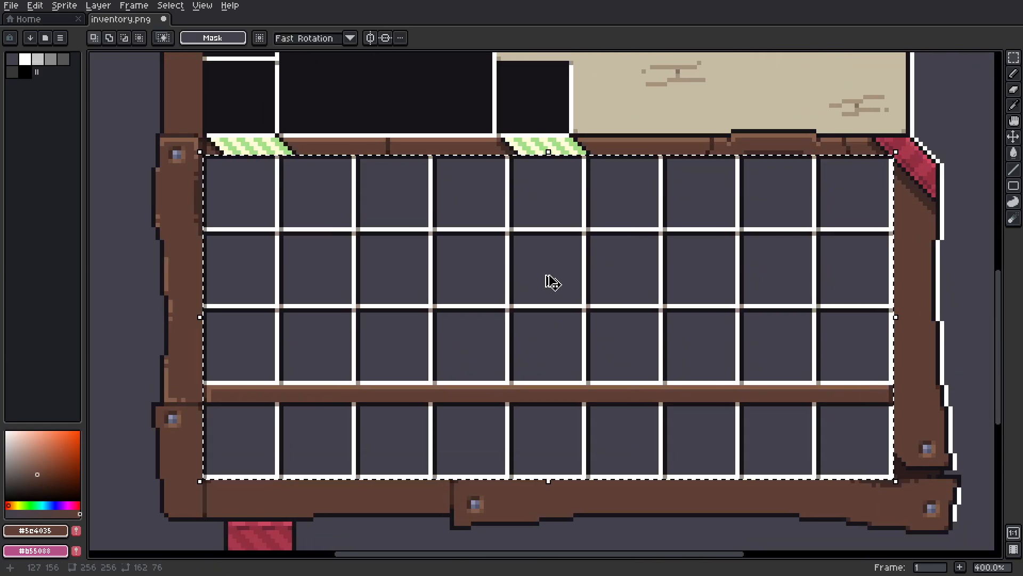
Step: Fill every slot of the main grid, including the bottom row, with the near-black #16141a
{"action": "key", "text": "g"}
{"action": "left_click", "coordinate": [240, 157], "text": "alt"}
{"action": "left_click", "coordinate": [235, 190]}
{"action": "left_click", "coordinate": [240, 256]}
{"action": "left_click", "coordinate": [316, 197]}
{"action": "left_click", "coordinate": [317, 258]}
{"action": "left_click", "coordinate": [393, 198]}
{"action": "left_click", "coordinate": [395, 260]}
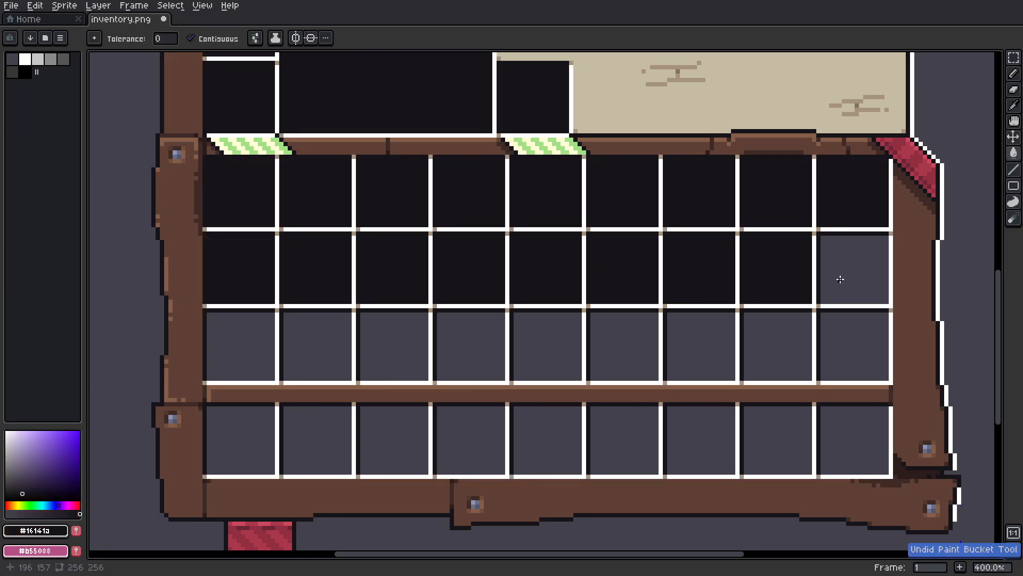
{"action": "left_click", "coordinate": [318, 429]}
{"action": "left_click", "coordinate": [394, 430]}
{"action": "left_click", "coordinate": [471, 432]}
{"action": "left_click", "coordinate": [548, 433]}
{"action": "left_click", "coordinate": [625, 433]}
{"action": "left_click", "coordinate": [702, 432]}
{"action": "left_click", "coordinate": [778, 433]}
{"action": "left_click", "coordinate": [855, 433]}
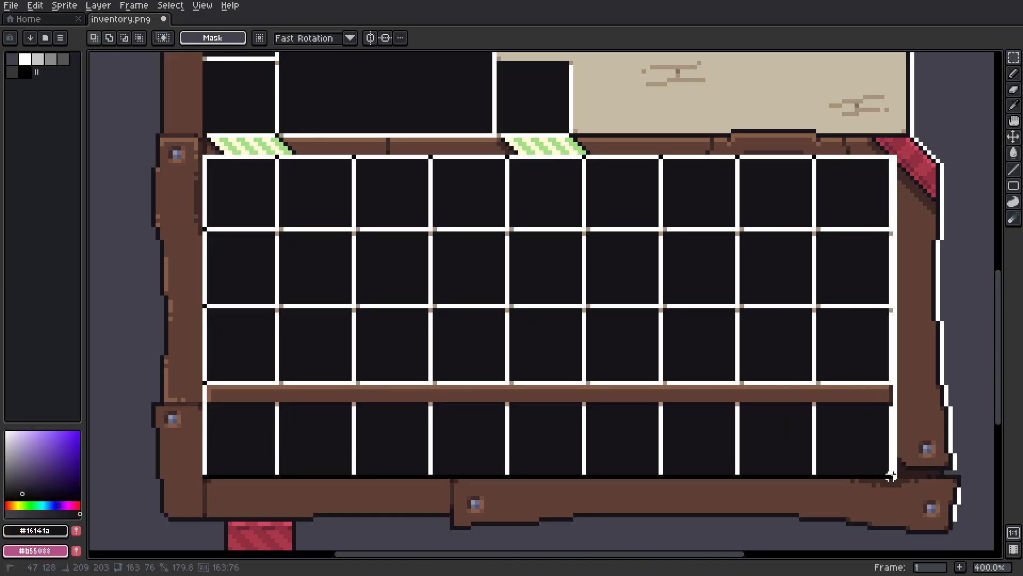
Step: Select the whole main grid and replace its white lines with the frame's brown using Replace Color
{"action": "left_click_drag", "start_coordinate": [892, 476], "coordinate": [890, 476]}
{"action": "left_click", "coordinate": [44, 6]}
{"action": "left_click", "coordinate": [109, 252]}
{"action": "left_click_drag", "start_coordinate": [304, 239], "coordinate": [277, 192]}
{"action": "left_click_drag", "start_coordinate": [304, 260], "coordinate": [317, 396]}
{"action": "left_click", "coordinate": [368, 239]}
Step: Replace the beige pixels at the grid line intersections with dark brown within the selection
{"action": "left_click", "coordinate": [44, 6]}
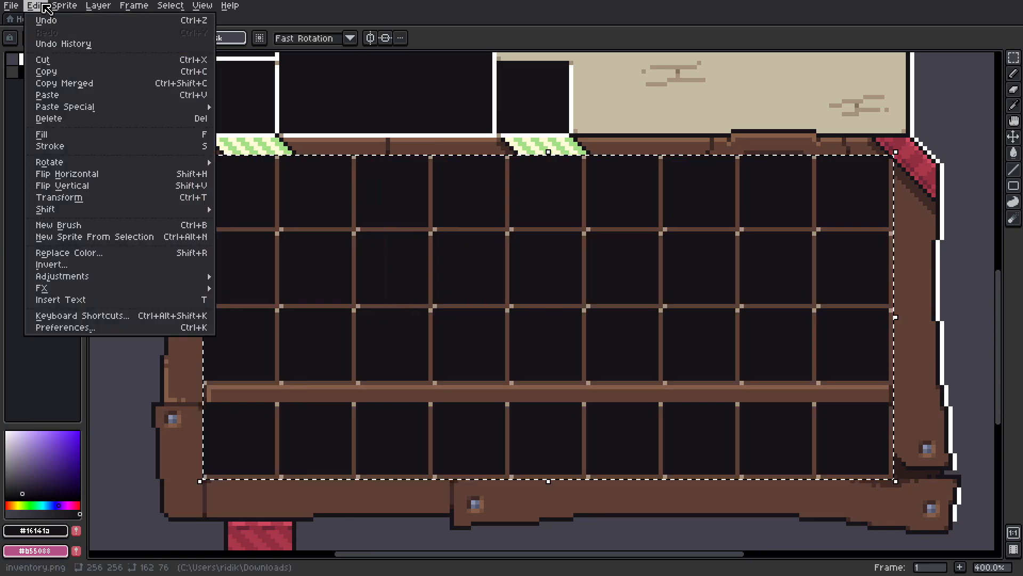
{"action": "left_click", "coordinate": [85, 253]}
{"action": "left_click_drag", "start_coordinate": [304, 239], "coordinate": [277, 157]}
{"action": "left_click_drag", "start_coordinate": [304, 259], "coordinate": [267, 210]}
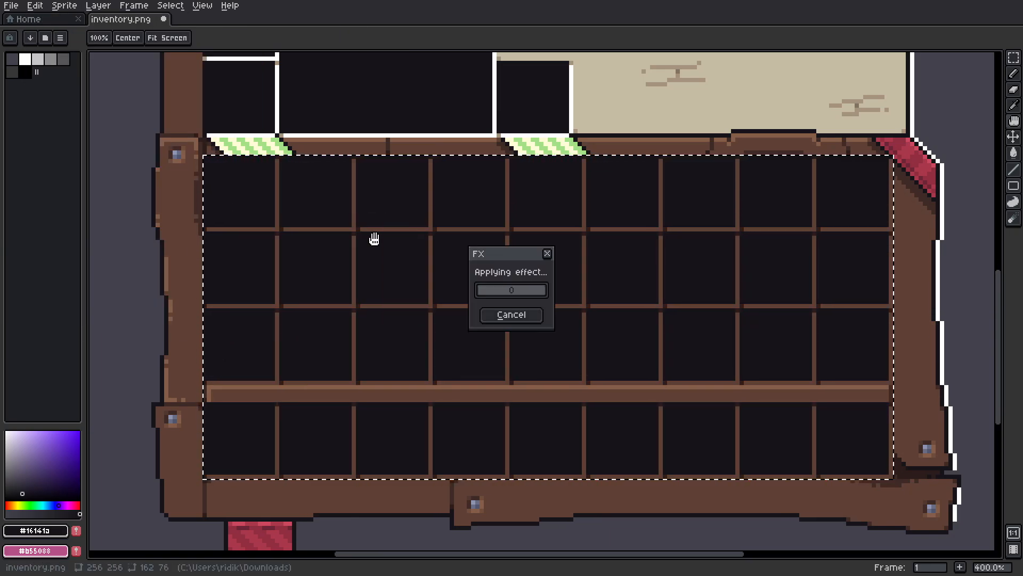
{"action": "left_click", "coordinate": [368, 240]}
{"action": "scroll", "coordinate": [696, 361], "scroll_direction": "down", "scroll_amount": 3}
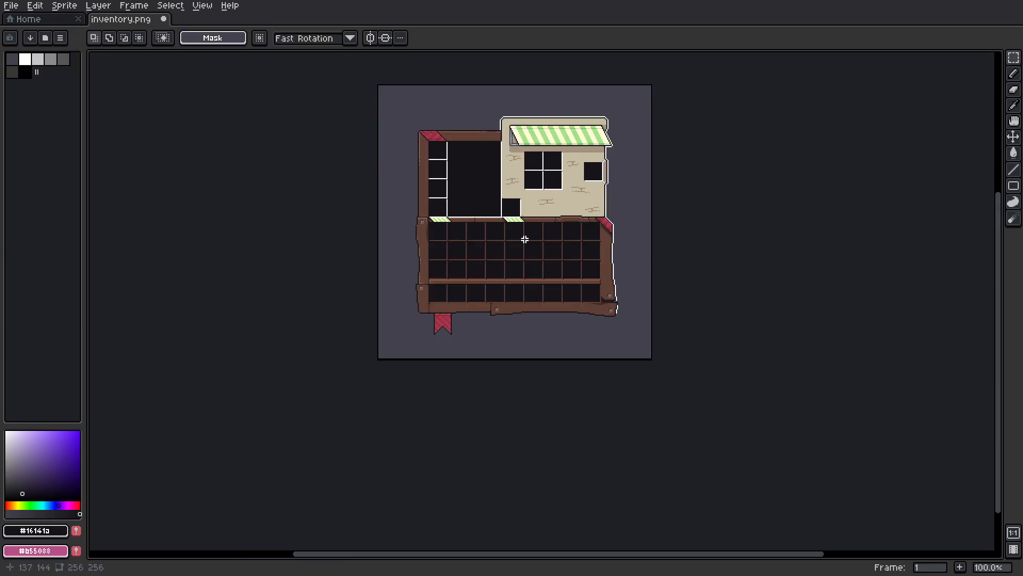
{"action": "scroll", "coordinate": [486, 276], "scroll_direction": "up", "scroll_amount": 1}
Step: Add dark brown #3f2a26 shadow pixels at the intersections of the brown grid lines
{"action": "scroll", "coordinate": [487, 276], "scroll_direction": "up", "scroll_amount": 5}
{"action": "key", "text": "b"}
{"action": "left_click", "coordinate": [753, 339], "text": "alt"}
{"action": "scroll", "coordinate": [761, 201], "scroll_direction": "down", "scroll_amount": 4}
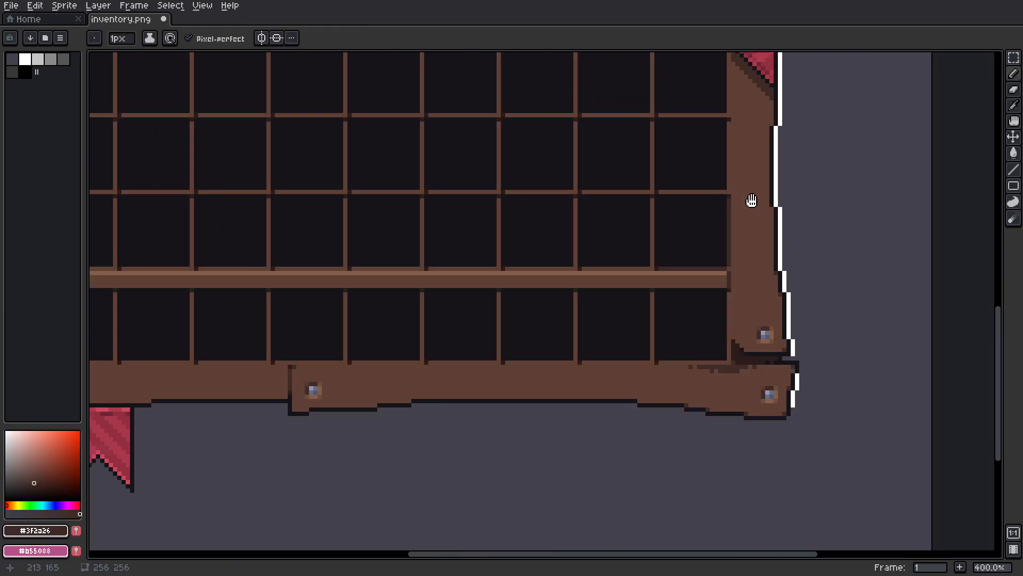
{"action": "scroll", "coordinate": [792, 265], "scroll_direction": "up", "scroll_amount": 7}
{"action": "scroll", "coordinate": [761, 254], "scroll_direction": "down", "scroll_amount": 2}
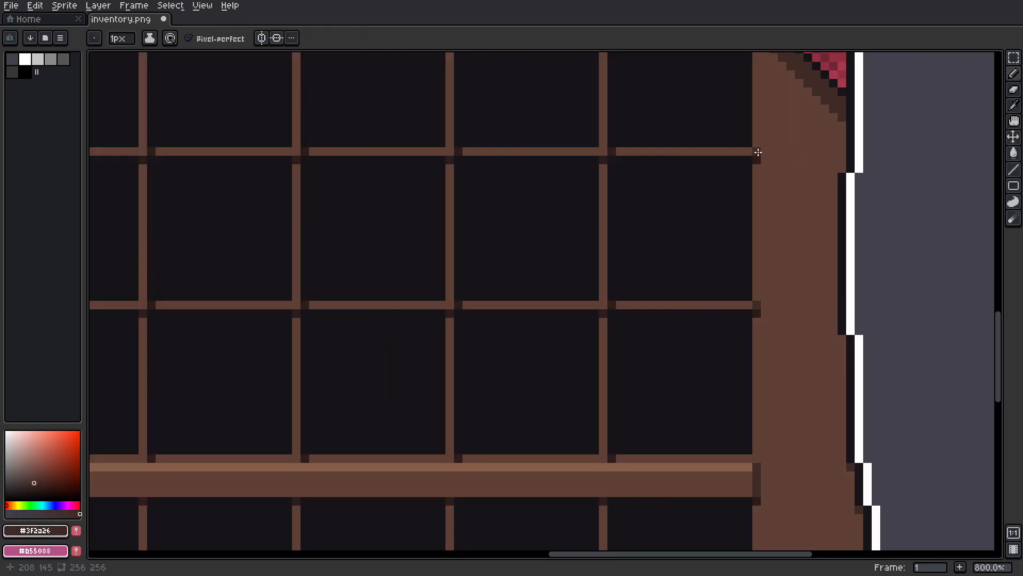
{"action": "scroll", "coordinate": [596, 331], "scroll_direction": "down", "scroll_amount": 3}
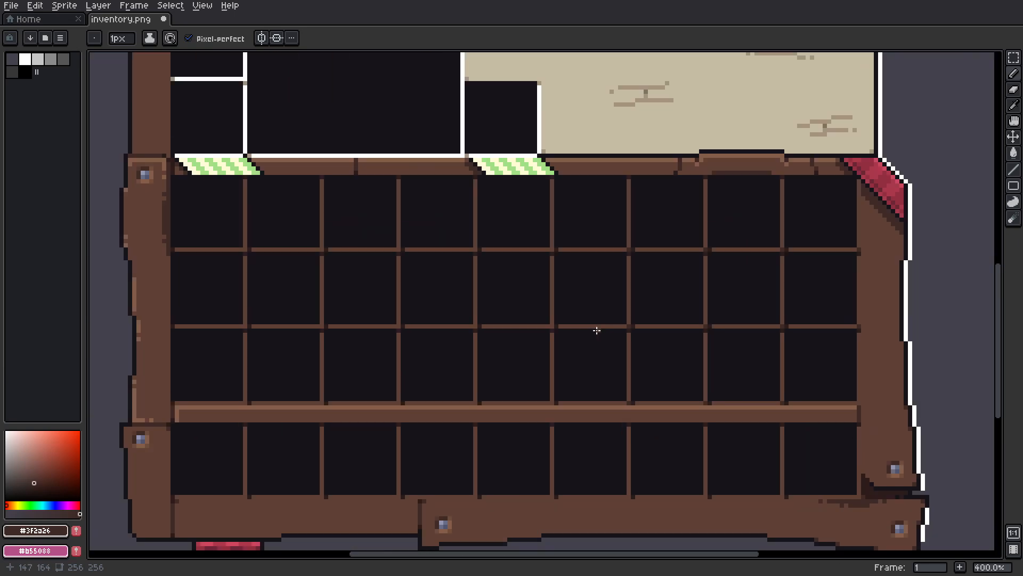
{"action": "scroll", "coordinate": [871, 156], "scroll_direction": "up", "scroll_amount": 3}
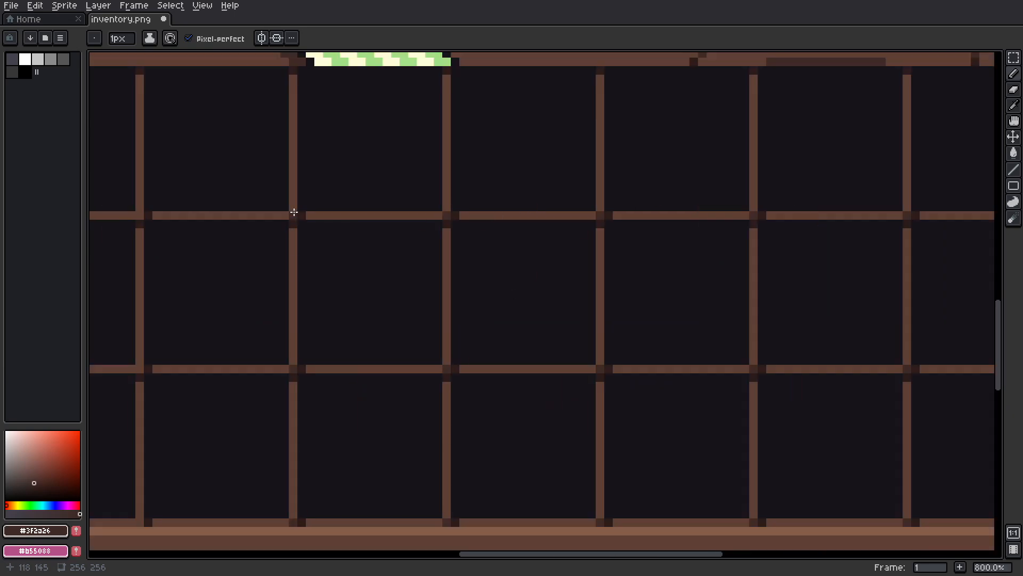
{"action": "left_click_drag", "start_coordinate": [293, 212], "coordinate": [745, 176]}
{"action": "left_click", "coordinate": [591, 178]}
{"action": "left_click", "coordinate": [438, 178]}
{"action": "scroll", "coordinate": [301, 395], "scroll_direction": "down", "scroll_amount": 3}
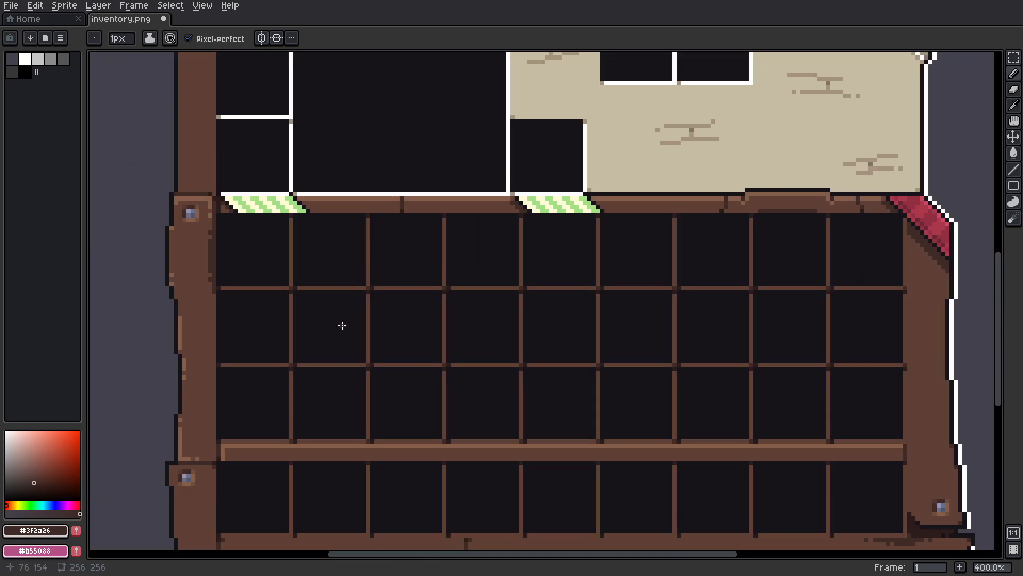
Step: Try a dark brown #3f2a26 shadow line along the bottom beam's upper side, then undo it
{"action": "scroll", "coordinate": [507, 478], "scroll_direction": "up", "scroll_amount": 2}
{"action": "scroll", "coordinate": [666, 235], "scroll_direction": "down", "scroll_amount": 4}
{"action": "scroll", "coordinate": [597, 272], "scroll_direction": "up", "scroll_amount": 5}
{"action": "left_click_drag", "start_coordinate": [245, 335], "coordinate": [667, 335]}
{"action": "scroll", "coordinate": [737, 334], "scroll_direction": "down", "scroll_amount": 5}
{"action": "scroll", "coordinate": [853, 331], "scroll_direction": "up", "scroll_amount": 5}
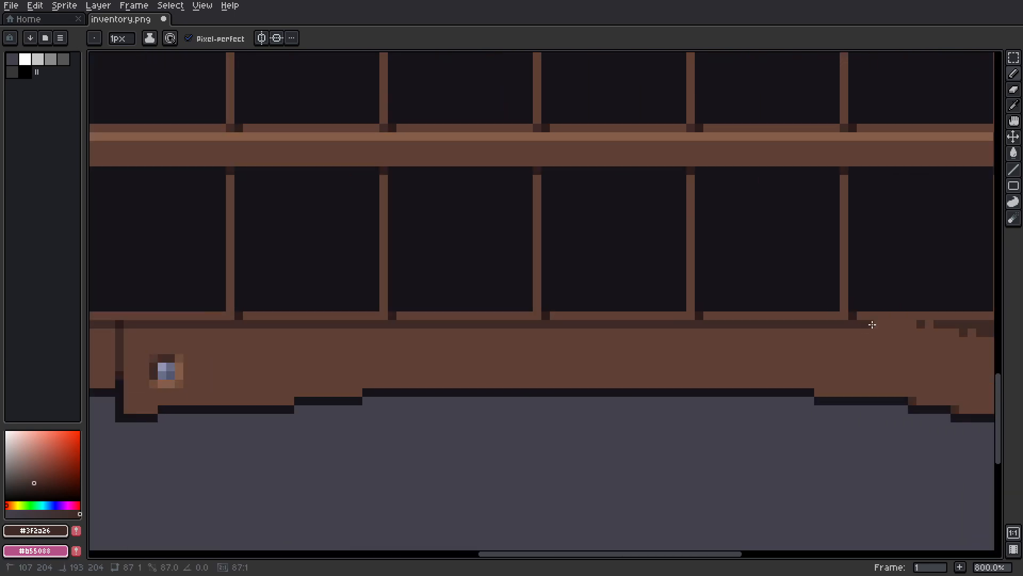
{"action": "left_click", "coordinate": [912, 325], "text": "shift"}
{"action": "scroll", "coordinate": [912, 324], "scroll_direction": "down", "scroll_amount": 3}
{"action": "scroll", "coordinate": [688, 312], "scroll_direction": "down", "scroll_amount": 3}
{"action": "scroll", "coordinate": [646, 264], "scroll_direction": "up", "scroll_amount": 2}
{"action": "scroll", "coordinate": [692, 334], "scroll_direction": "down", "scroll_amount": 1}
{"action": "key", "text": "ctrl+z"}
{"action": "key", "text": "ctrl+z"}
{"action": "key", "text": "ctrl+z"}
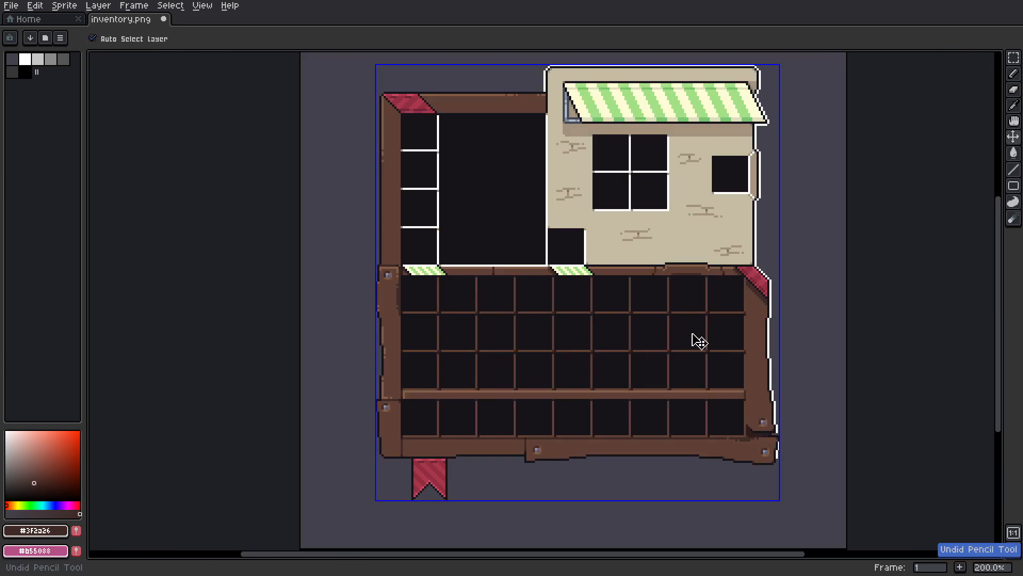
Step: Select the whole main grid and replace its white #ffffff lines with a blue-gray sampled from the awning's frame
{"action": "scroll", "coordinate": [661, 341], "scroll_direction": "up", "scroll_amount": 1}
{"action": "key", "text": "m"}
{"action": "mouse_move", "coordinate": [270, 210]}
{"action": "left_mouse_down"}
{"action": "mouse_move", "coordinate": [808, 450]}
{"action": "mouse_move", "coordinate": [788, 451]}
{"action": "left_mouse_up"}
{"action": "left_click", "coordinate": [34, 6]}
{"action": "left_click", "coordinate": [59, 255]}
{"action": "left_click_drag", "start_coordinate": [303, 240], "coordinate": [318, 209]}
{"action": "left_click_drag", "start_coordinate": [305, 259], "coordinate": [550, 107]}
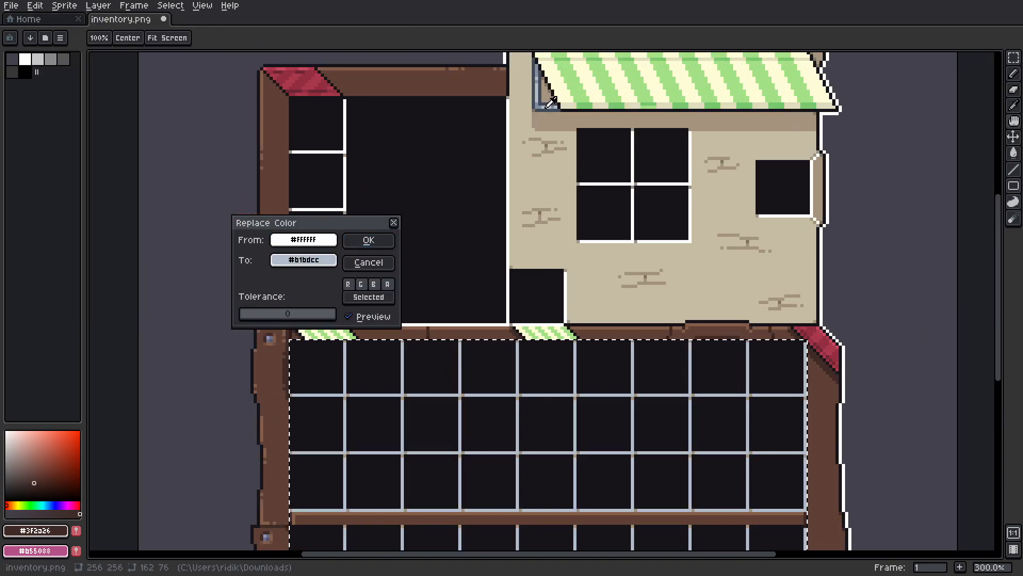
{"action": "left_click", "coordinate": [368, 240]}
Step: Replace the beige pixels at the grid's intersections with the awning frame's dark slate and deselect the grid
{"action": "left_click", "coordinate": [35, 6]}
{"action": "left_click", "coordinate": [108, 253]}
{"action": "left_click_drag", "start_coordinate": [315, 242], "coordinate": [347, 210]}
{"action": "left_click_drag", "start_coordinate": [310, 260], "coordinate": [540, 107]}
{"action": "left_click", "coordinate": [368, 240]}
{"action": "scroll", "coordinate": [504, 183], "scroll_direction": "down", "scroll_amount": 1}
{"action": "key", "text": "ctrl+d"}
{"action": "left_click_drag", "start_coordinate": [696, 422], "coordinate": [722, 400]}
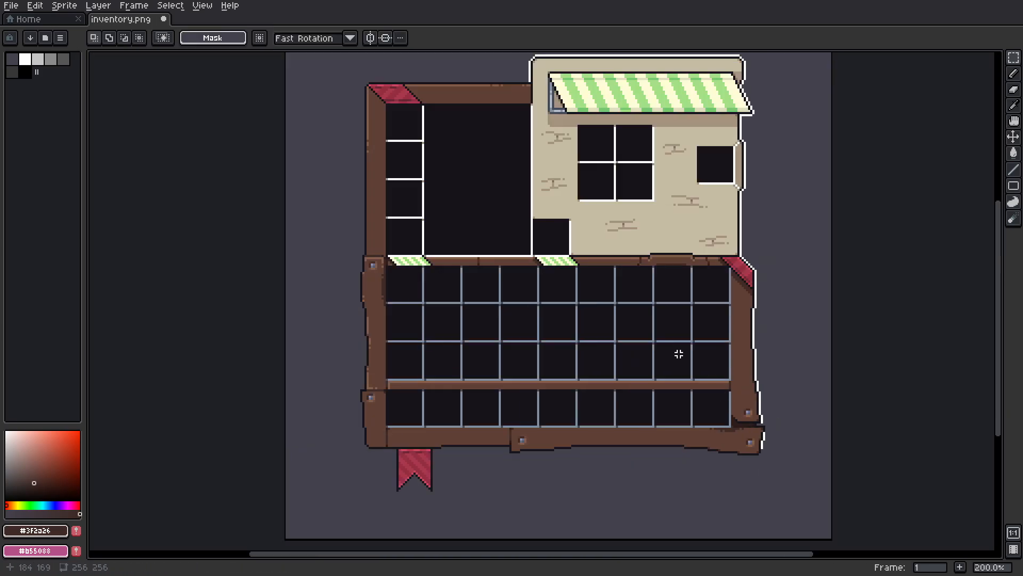
{"action": "scroll", "coordinate": [645, 273], "scroll_direction": "up", "scroll_amount": 3}
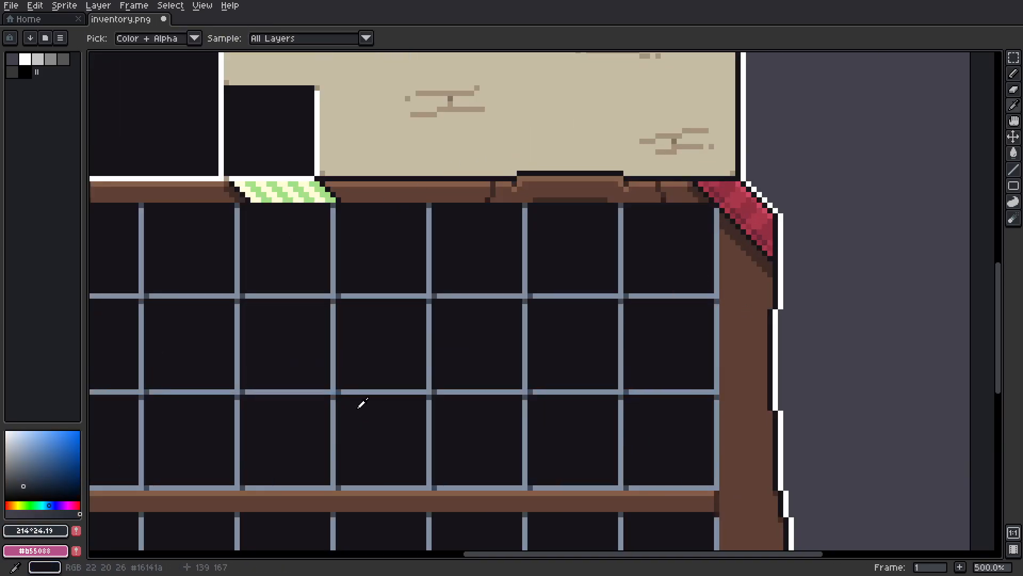
Step: Draw near-black #16141a outlines along the main grid's outer edge beside the right post and above the bottom beam
{"action": "left_click", "coordinate": [771, 342], "text": "alt"}
{"action": "left_click_drag", "start_coordinate": [723, 211], "coordinate": [700, 424]}
{"action": "scroll", "coordinate": [716, 491], "scroll_direction": "down", "scroll_amount": 3}
{"action": "scroll", "coordinate": [722, 377], "scroll_direction": "up", "scroll_amount": 4}
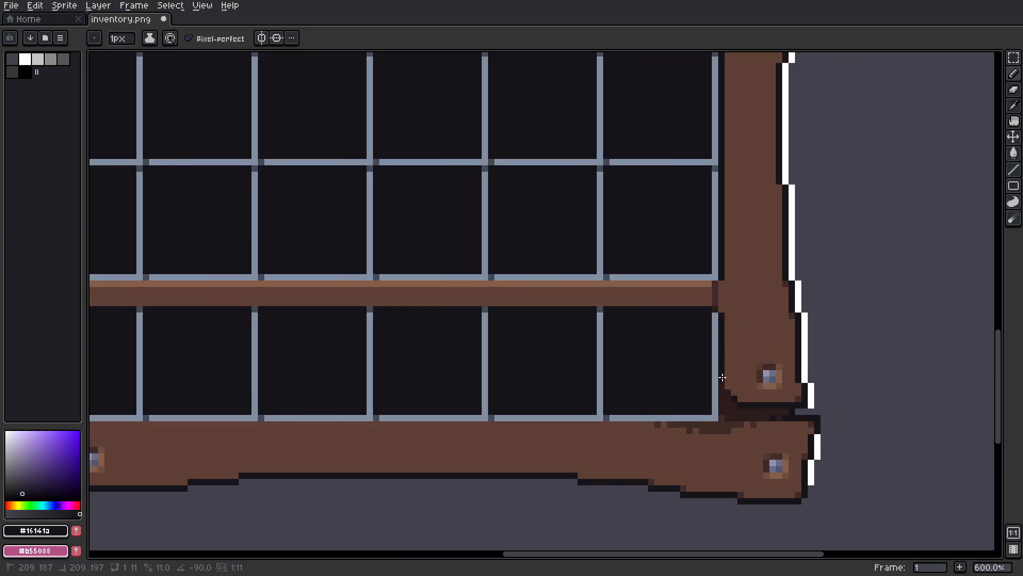
{"action": "left_click_drag", "start_coordinate": [342, 424], "coordinate": [993, 411]}
{"action": "left_click_drag", "start_coordinate": [723, 410], "coordinate": [866, 403]}
{"action": "left_click", "coordinate": [490, 404], "text": "shift"}
{"action": "scroll", "coordinate": [498, 332], "scroll_direction": "down", "scroll_amount": 4}
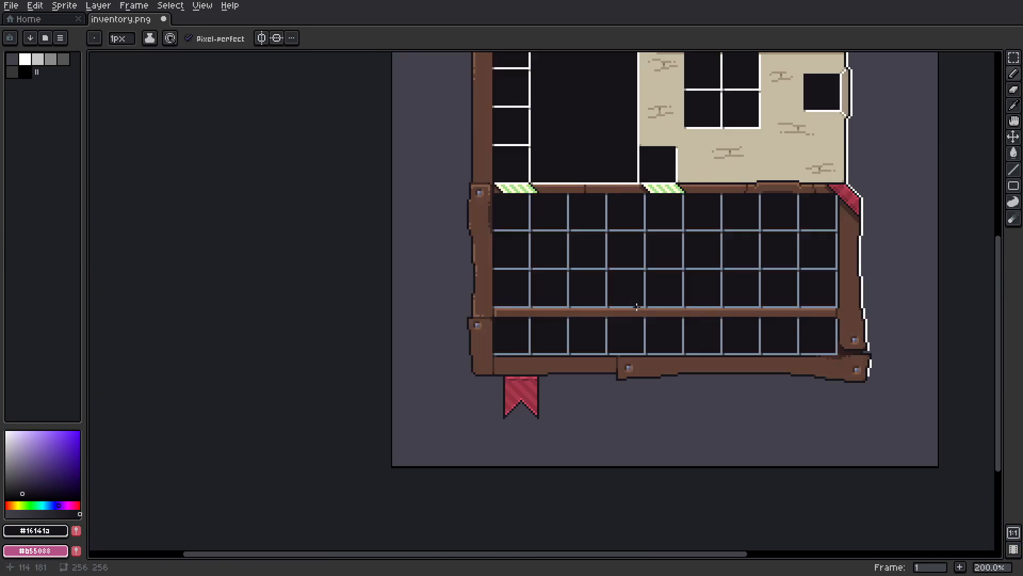
Step: Examine the recoloured main grid, its wooden frame and the overall look of the whole house
{"action": "left_click_drag", "start_coordinate": [502, 192], "coordinate": [482, 244]}
{"action": "scroll", "coordinate": [482, 245], "scroll_direction": "up", "scroll_amount": 3}
{"action": "scroll", "coordinate": [458, 523], "scroll_direction": "down", "scroll_amount": 3}
{"action": "scroll", "coordinate": [569, 311], "scroll_direction": "up", "scroll_amount": 3}
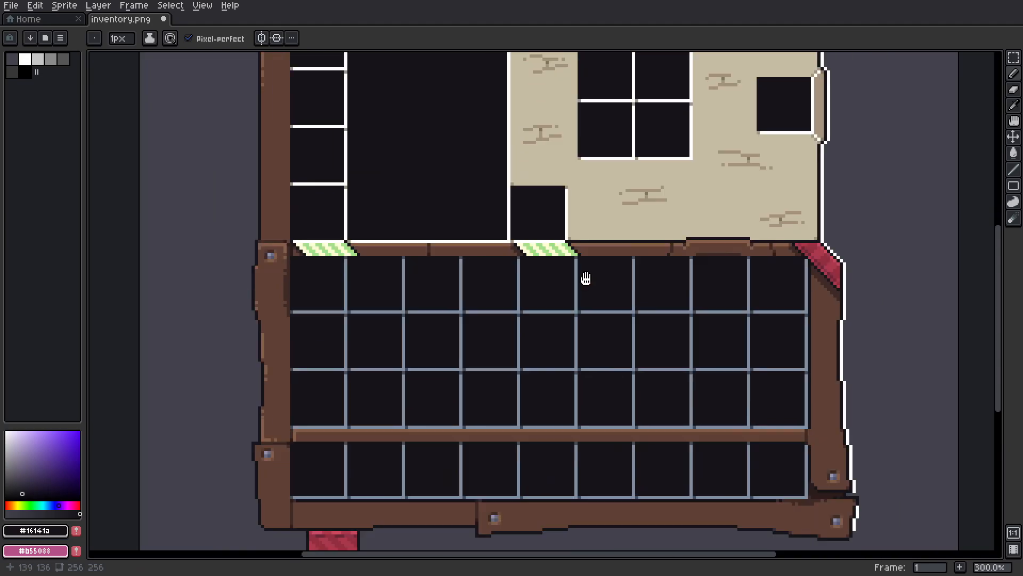
{"action": "scroll", "coordinate": [659, 197], "scroll_direction": "up", "scroll_amount": 1}
{"action": "scroll", "coordinate": [746, 240], "scroll_direction": "down", "scroll_amount": 3}
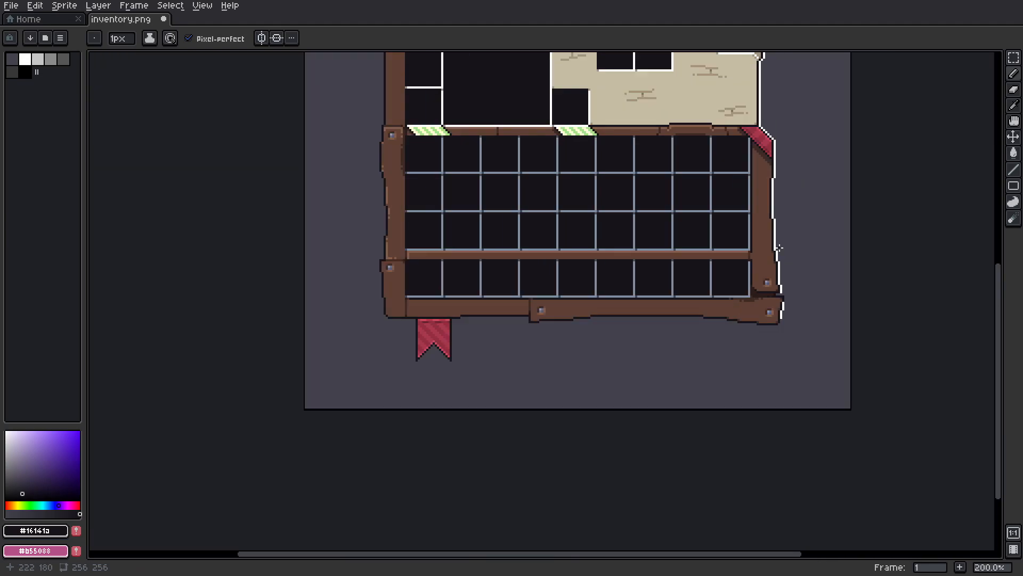
{"action": "scroll", "coordinate": [830, 262], "scroll_direction": "up", "scroll_amount": 3}
{"action": "scroll", "coordinate": [830, 262], "scroll_direction": "down", "scroll_amount": 4}
{"action": "scroll", "coordinate": [829, 263], "scroll_direction": "up", "scroll_amount": 1}
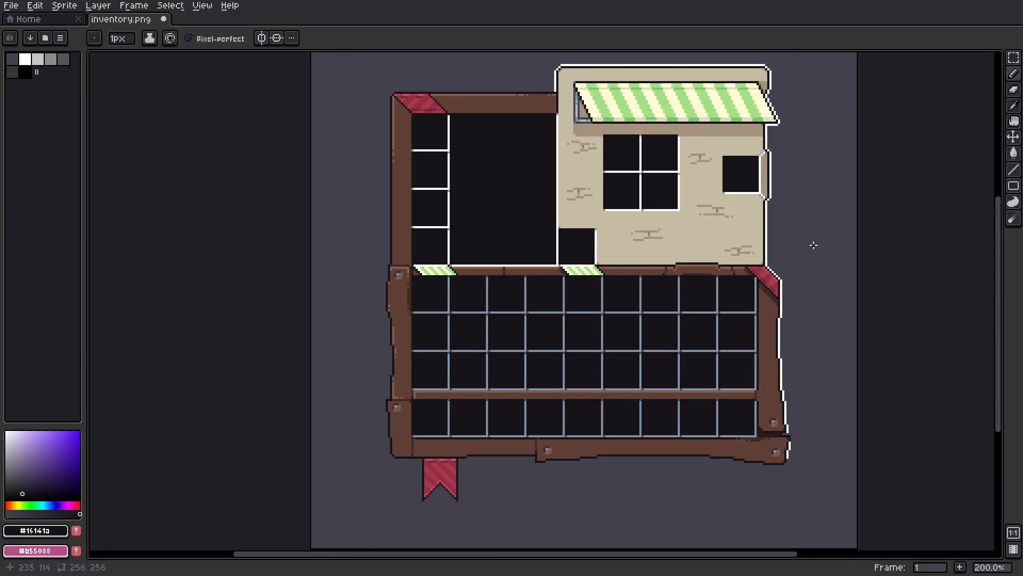
{"action": "left_click_drag", "start_coordinate": [813, 245], "coordinate": [779, 262]}
{"action": "left_click_drag", "start_coordinate": [676, 274], "coordinate": [665, 266]}
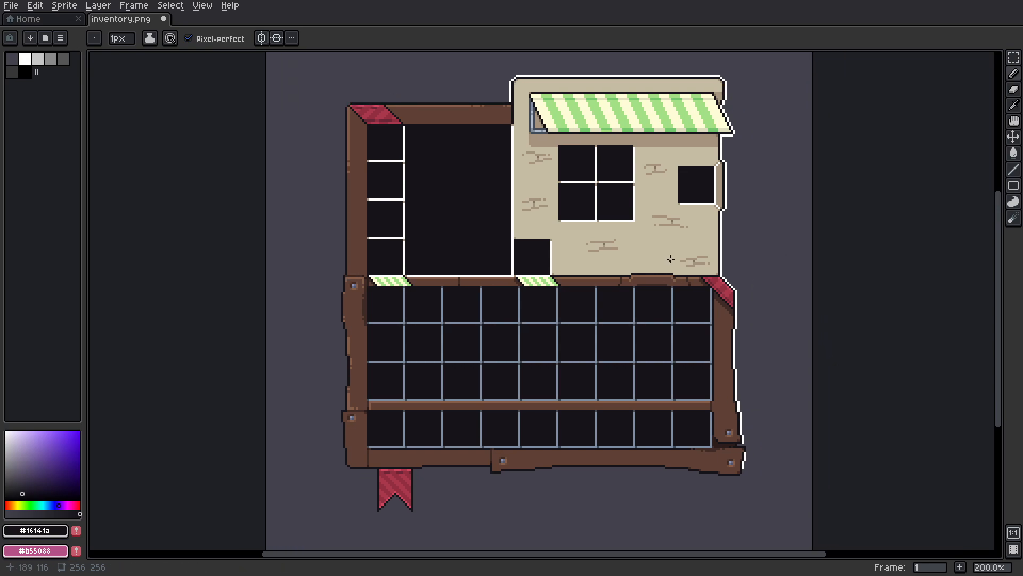
{"action": "left_click_drag", "start_coordinate": [771, 237], "coordinate": [761, 230]}
Step: Select the upper panel beside the house wall and replace its white #ffffff lines with the main grid's blue-gray
{"action": "scroll", "coordinate": [408, 221], "scroll_direction": "up", "scroll_amount": 2}
{"action": "left_click_drag", "start_coordinate": [409, 221], "coordinate": [438, 320]}
{"action": "key", "text": "i"}
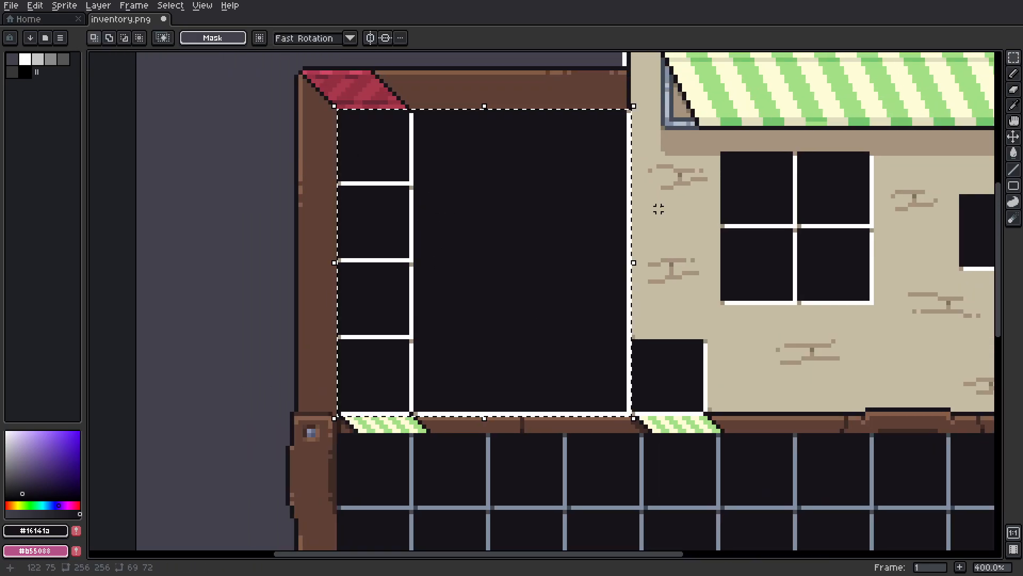
{"action": "key", "text": "i"}
{"action": "left_click", "coordinate": [35, 5]}
{"action": "left_click", "coordinate": [69, 253]}
{"action": "left_click_drag", "start_coordinate": [303, 240], "coordinate": [411, 184]}
{"action": "left_click_drag", "start_coordinate": [313, 263], "coordinate": [411, 453]}
{"action": "left_click", "coordinate": [366, 238]}
Step: Replace the beige intersection pixels in the selected upper panel with the awning frame's dark slate
{"action": "key", "text": "shift+r"}
{"action": "left_click_drag", "start_coordinate": [302, 239], "coordinate": [411, 264]}
{"action": "left_click_drag", "start_coordinate": [304, 261], "coordinate": [411, 511]}
{"action": "left_click", "coordinate": [368, 240]}
Step: Draw a near-black #16141a outline between the upper panel's blue-gray edge and the house wall, and clear the selection
{"action": "mouse_move", "coordinate": [960, 239]}
{"action": "left_mouse_down"}
{"action": "mouse_move", "coordinate": [669, 247]}
{"action": "mouse_move", "coordinate": [906, 213]}
{"action": "left_mouse_up"}
{"action": "scroll", "coordinate": [544, 64], "scroll_direction": "up", "scroll_amount": 1}
{"action": "key", "text": "b"}
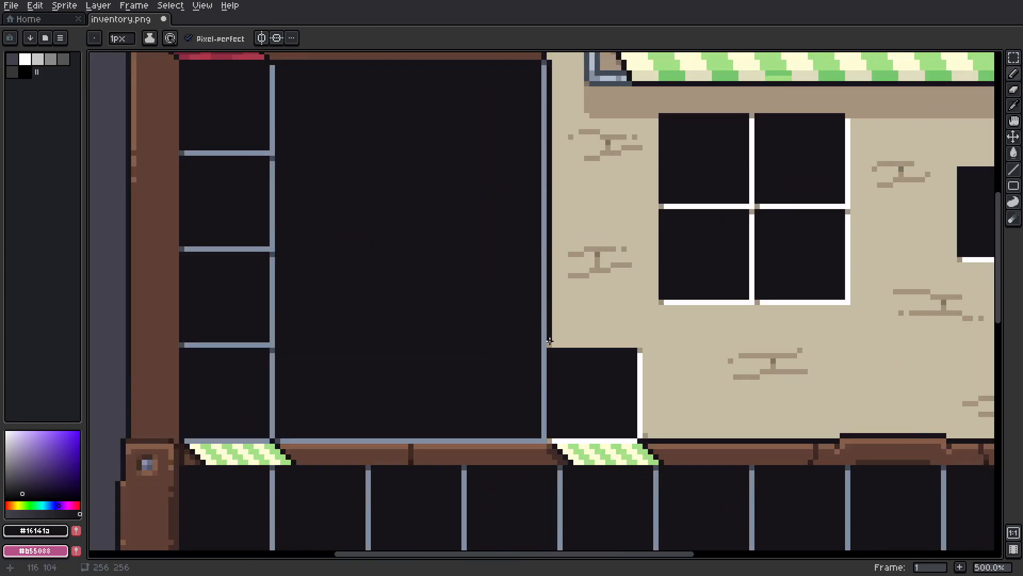
{"action": "scroll", "coordinate": [623, 307], "scroll_direction": "down", "scroll_amount": 3}
{"action": "scroll", "coordinate": [599, 190], "scroll_direction": "up", "scroll_amount": 5}
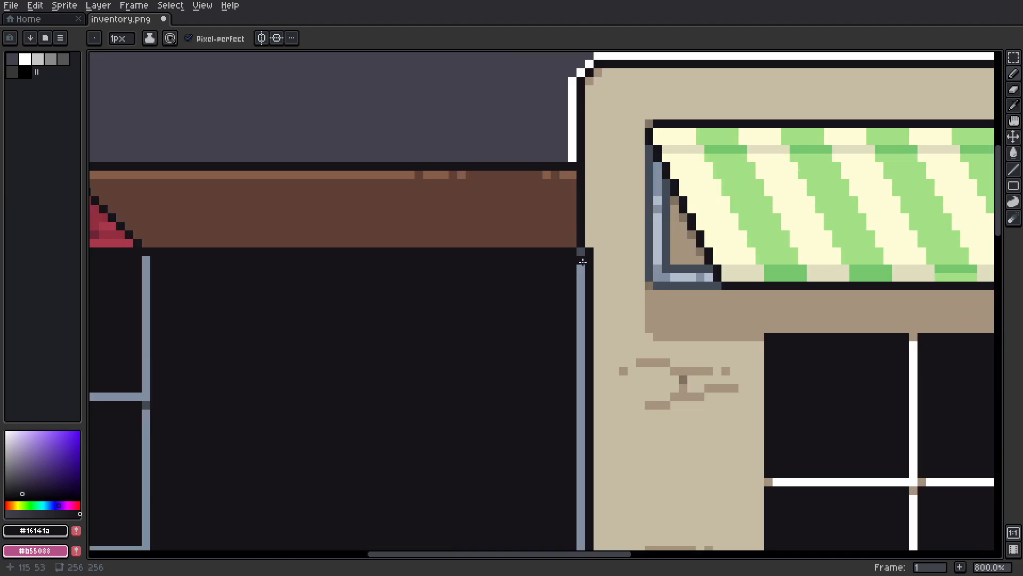
{"action": "scroll", "coordinate": [669, 190], "scroll_direction": "down", "scroll_amount": 6}
{"action": "key", "text": "ctrl+z"}
{"action": "scroll", "coordinate": [647, 171], "scroll_direction": "up", "scroll_amount": 5}
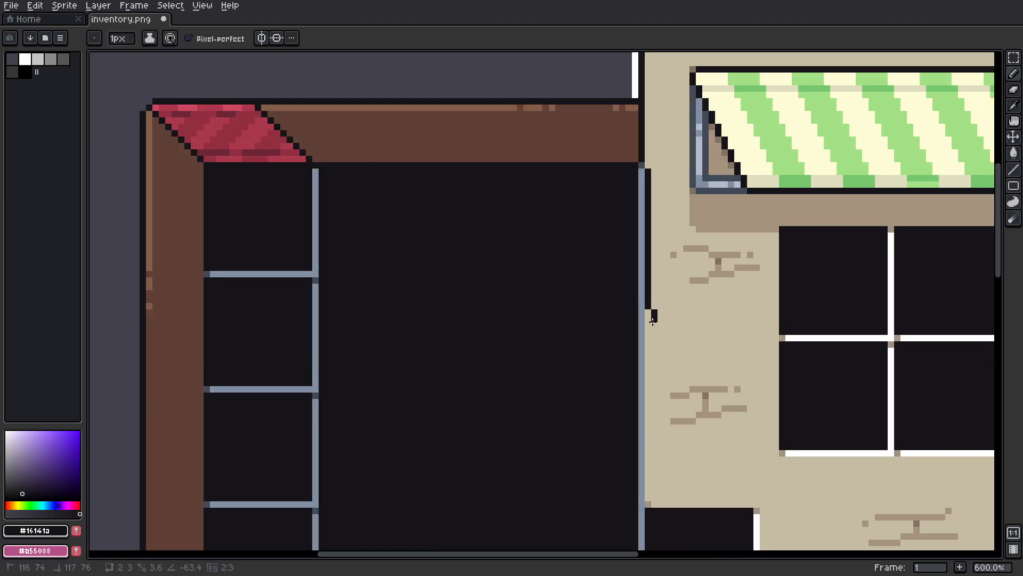
{"action": "scroll", "coordinate": [650, 494], "scroll_direction": "down", "scroll_amount": 5}
{"action": "scroll", "coordinate": [688, 274], "scroll_direction": "up", "scroll_amount": 5}
{"action": "scroll", "coordinate": [689, 274], "scroll_direction": "up", "scroll_amount": 1}
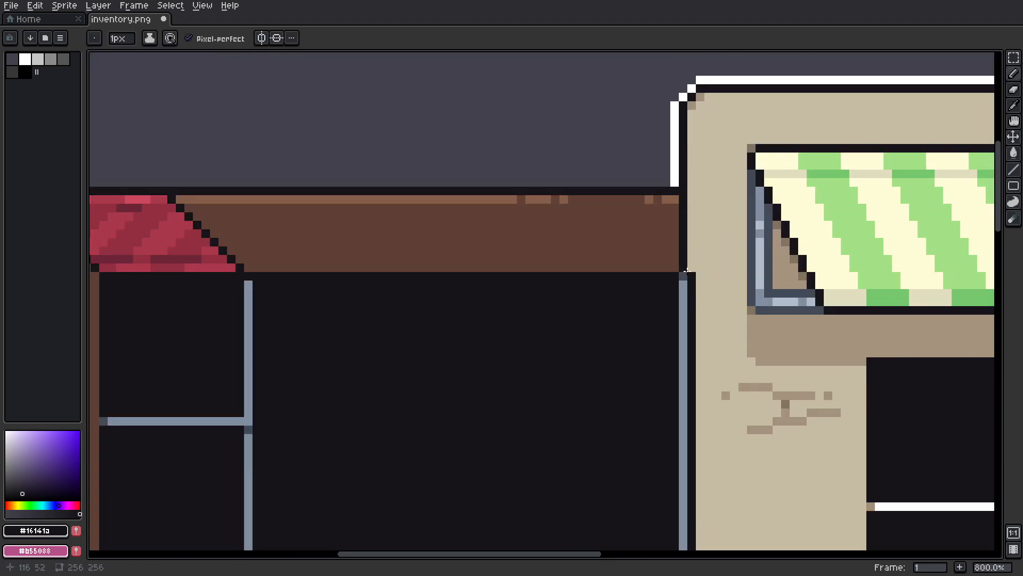
{"action": "left_click", "coordinate": [170, 6]}
{"action": "left_click", "coordinate": [180, 31]}
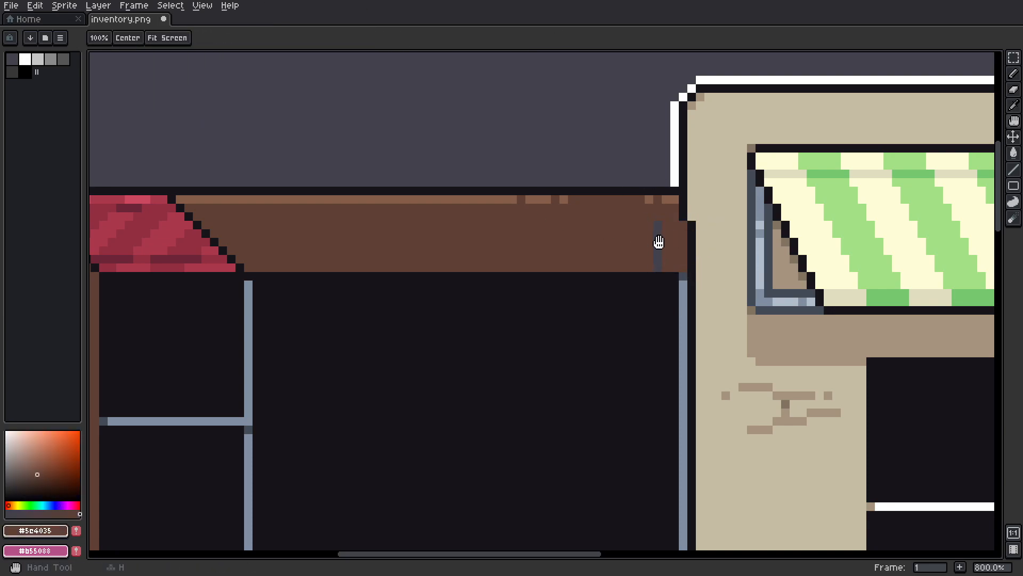
Step: Extend the top beam's end to the house wall in brown #5c4035 and tidy the near-black #16141a outline there
{"action": "scroll", "coordinate": [690, 278], "scroll_direction": "up", "scroll_amount": 3}
{"action": "left_click", "coordinate": [691, 274], "text": "alt"}
{"action": "left_click", "coordinate": [679, 262]}
{"action": "scroll", "coordinate": [751, 216], "scroll_direction": "down", "scroll_amount": 9}
{"action": "scroll", "coordinate": [753, 215], "scroll_direction": "up", "scroll_amount": 5}
{"action": "scroll", "coordinate": [734, 235], "scroll_direction": "down", "scroll_amount": 4}
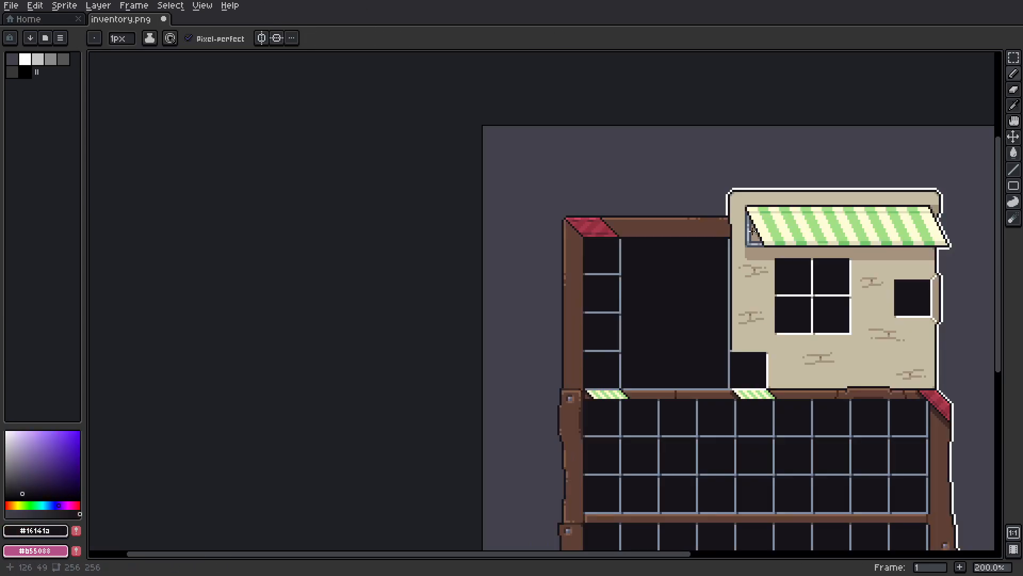
Step: Copy a 4 by 4 pixel metal rivet onto the top beam's end beside the house wall, deselect it and save the file
{"action": "scroll", "coordinate": [650, 405], "scroll_direction": "up", "scroll_amount": 4}
{"action": "key", "text": "m"}
{"action": "left_click_drag", "start_coordinate": [388, 365], "coordinate": [408, 385]}
{"action": "scroll", "coordinate": [494, 332], "scroll_direction": "down", "scroll_amount": 5}
{"action": "scroll", "coordinate": [519, 279], "scroll_direction": "up", "scroll_amount": 3}
{"action": "left_click_drag", "start_coordinate": [362, 521], "coordinate": [664, 181]}
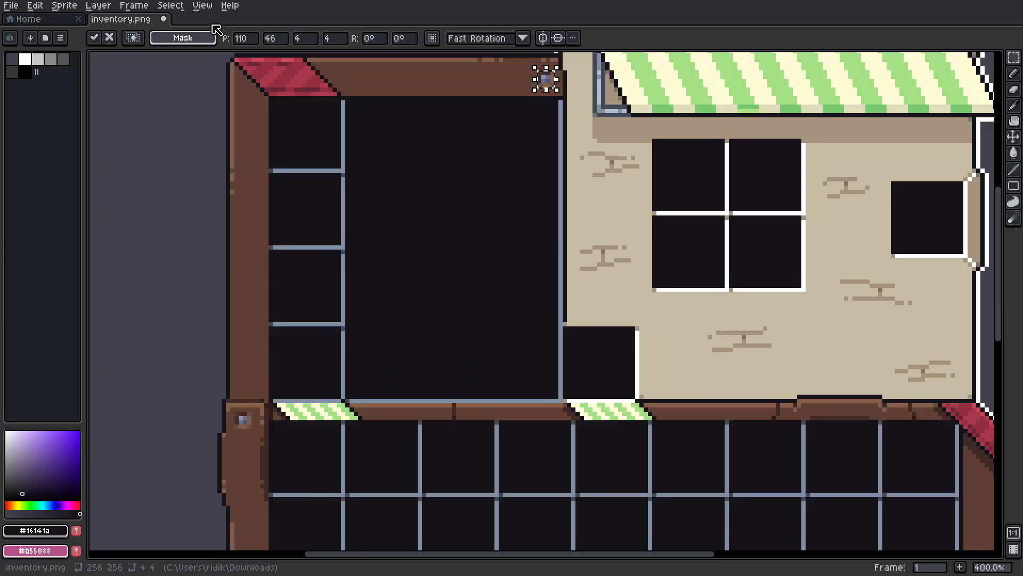
{"action": "key", "text": "ctrl+s"}
{"action": "left_click", "coordinate": [170, 6]}
{"action": "left_click", "coordinate": [184, 32]}
{"action": "scroll", "coordinate": [475, 320], "scroll_direction": "down", "scroll_amount": 2}
{"action": "key", "text": "ctrl+s"}
{"action": "left_click", "coordinate": [474, 349]}
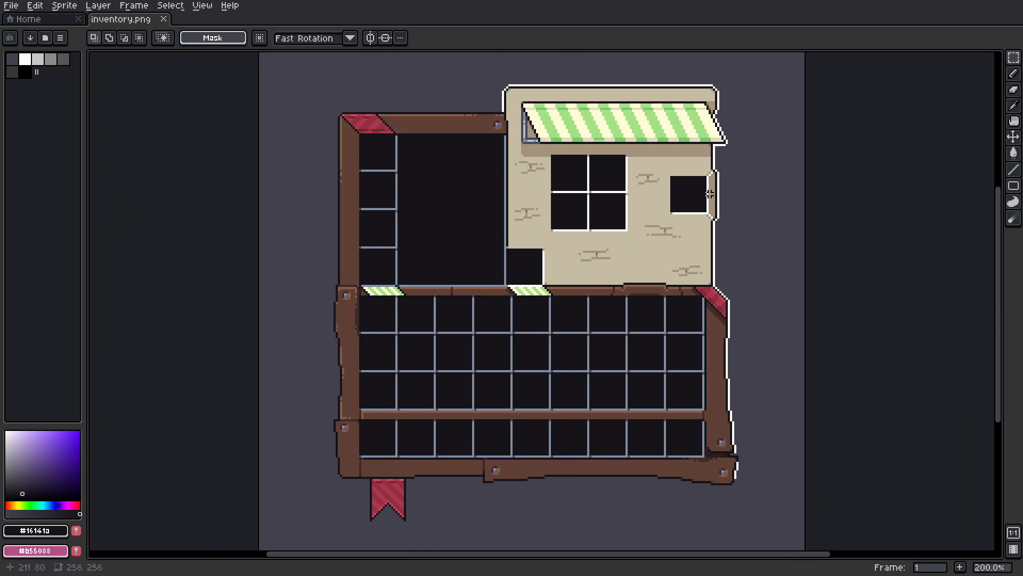
Step: Try nudging a selected section of the upper frame and filling the gap with brown #5c4035, then undo the changes
{"action": "scroll", "coordinate": [340, 113], "scroll_direction": "up", "scroll_amount": 3}
{"action": "left_click_drag", "start_coordinate": [340, 113], "coordinate": [424, 78]}
{"action": "left_click_drag", "start_coordinate": [381, 136], "coordinate": [447, 349]}
{"action": "left_click_drag", "start_coordinate": [422, 247], "coordinate": [423, 253]}
{"action": "key", "text": "g"}
{"action": "left_click", "coordinate": [433, 198], "text": "alt"}
{"action": "left_click", "coordinate": [446, 207]}
{"action": "scroll", "coordinate": [519, 217], "scroll_direction": "down", "scroll_amount": 4}
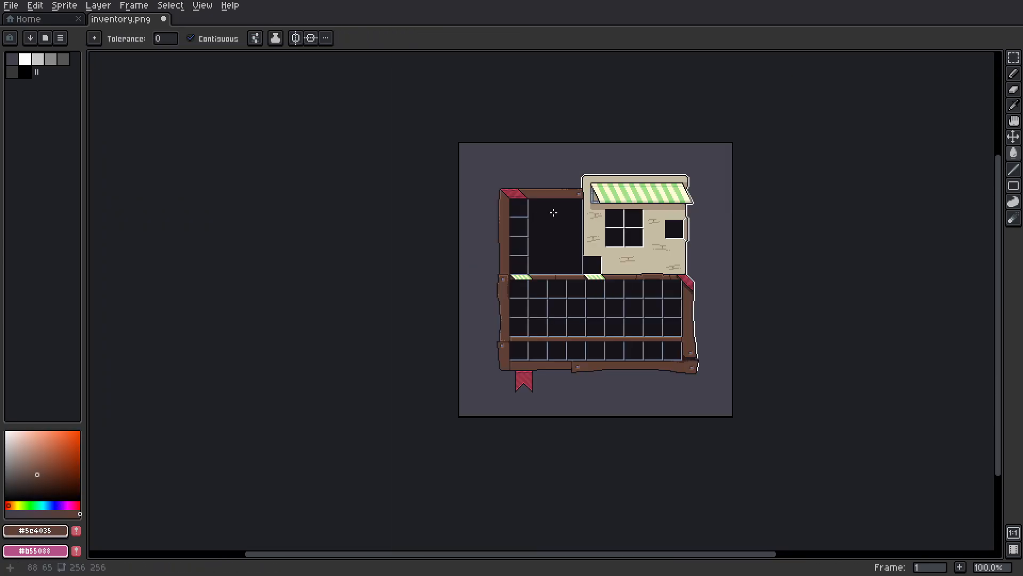
{"action": "scroll", "coordinate": [511, 203], "scroll_direction": "up", "scroll_amount": 3}
{"action": "key", "text": "ctrl+z"}
{"action": "key", "text": "ctrl+z"}
{"action": "key", "text": "ctrl+z"}
{"action": "key", "text": "ctrl+z"}
Step: Shift a section of the upper left post's outer edge one pixel outward to make it uneven
{"action": "scroll", "coordinate": [533, 213], "scroll_direction": "down", "scroll_amount": 3}
{"action": "scroll", "coordinate": [535, 256], "scroll_direction": "up", "scroll_amount": 4}
{"action": "left_click_drag", "start_coordinate": [407, 287], "coordinate": [475, 382]}
{"action": "left_click", "coordinate": [171, 6]}
{"action": "left_click", "coordinate": [185, 32]}
{"action": "left_click_drag", "start_coordinate": [435, 140], "coordinate": [491, 272]}
{"action": "scroll", "coordinate": [474, 218], "scroll_direction": "down", "scroll_amount": 3}
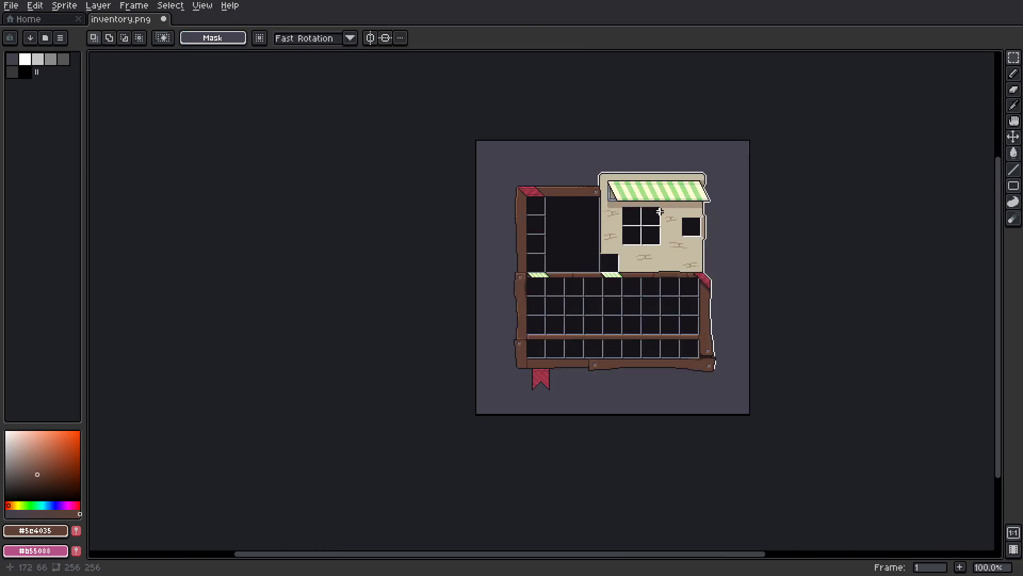
Step: Select a 20 by 8 pixel section of the top beam's upper edge, move it down one pixel and deselect it
{"action": "key", "text": "w"}
{"action": "scroll", "coordinate": [474, 218], "scroll_direction": "up", "scroll_amount": 3}
{"action": "scroll", "coordinate": [453, 175], "scroll_direction": "down", "scroll_amount": 3}
{"action": "scroll", "coordinate": [447, 161], "scroll_direction": "up", "scroll_amount": 2}
{"action": "scroll", "coordinate": [447, 161], "scroll_direction": "up", "scroll_amount": 1}
{"action": "key", "text": "m"}
{"action": "left_click_drag", "start_coordinate": [475, 256], "coordinate": [584, 301]}
{"action": "left_click_drag", "start_coordinate": [541, 292], "coordinate": [541, 297]}
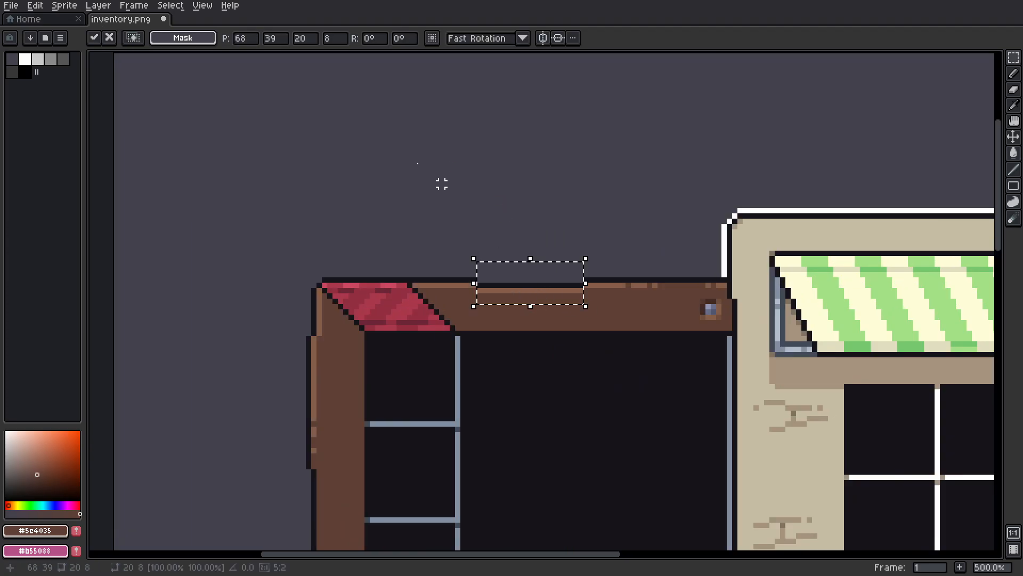
{"action": "key", "text": "ctrl+d"}
Step: Try drawing a near-black step beneath the bottom beam's lower edge, then undo it
{"action": "scroll", "coordinate": [541, 297], "scroll_direction": "down", "scroll_amount": 3}
{"action": "scroll", "coordinate": [600, 382], "scroll_direction": "up", "scroll_amount": 1}
{"action": "left_click", "coordinate": [55, 489]}
{"action": "left_click_drag", "start_coordinate": [62, 491], "coordinate": [62, 500]}
{"action": "scroll", "coordinate": [637, 351], "scroll_direction": "up", "scroll_amount": 4}
{"action": "key", "text": "b"}
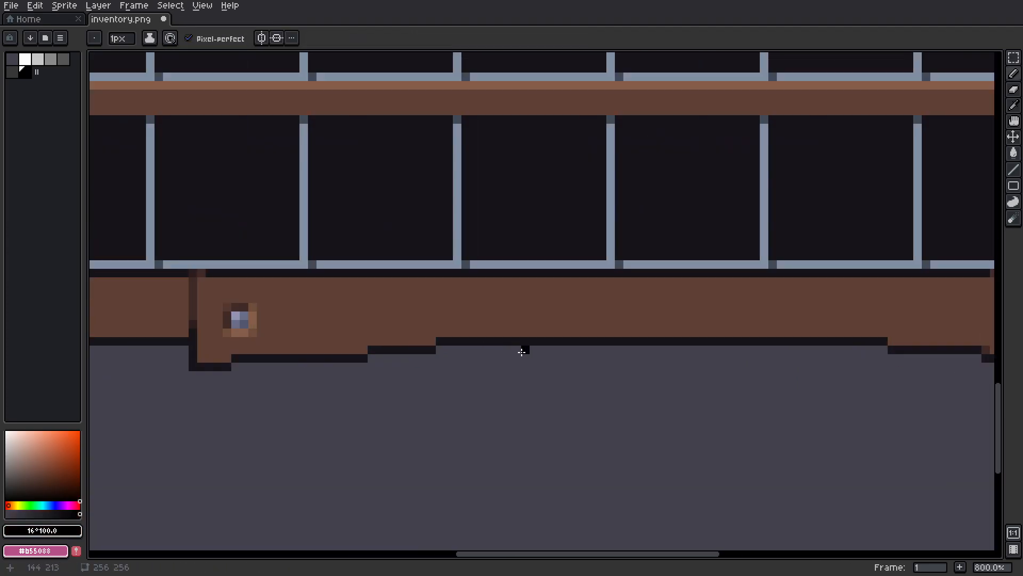
{"action": "left_click", "coordinate": [523, 342], "text": "alt"}
{"action": "left_click", "coordinate": [192, 44]}
{"action": "mouse_move", "coordinate": [543, 350]}
{"action": "left_mouse_down"}
{"action": "mouse_move", "coordinate": [576, 435]}
{"action": "mouse_move", "coordinate": [589, 385]}
{"action": "mouse_move", "coordinate": [586, 431]}
{"action": "mouse_move", "coordinate": [576, 368]}
{"action": "left_mouse_up"}
{"action": "key", "text": "ctrl+z"}
Step: Reshape the bottom beam's lower edge by moving one selected section and clearing another, and deselect
{"action": "key", "text": "m"}
{"action": "key", "text": "Delete"}
{"action": "left_click_drag", "start_coordinate": [658, 451], "coordinate": [497, 355]}
{"action": "left_click_drag", "start_coordinate": [565, 407], "coordinate": [565, 373]}
{"action": "left_click", "coordinate": [171, 6]}
{"action": "scroll", "coordinate": [575, 304], "scroll_direction": "down", "scroll_amount": 4}
{"action": "scroll", "coordinate": [608, 322], "scroll_direction": "down", "scroll_amount": 1}
{"action": "scroll", "coordinate": [834, 288], "scroll_direction": "up", "scroll_amount": 2}
{"action": "left_click_drag", "start_coordinate": [461, 418], "coordinate": [358, 333]}
{"action": "key", "text": "Delete"}
{"action": "left_click", "coordinate": [171, 6]}
Step: Turn off pixel-perfect drawing and continue the white #ffffff outline along the underside of the bottom beam
{"action": "key", "text": "b"}
{"action": "left_click", "coordinate": [804, 261], "text": "alt"}
{"action": "left_click_drag", "start_coordinate": [793, 275], "coordinate": [806, 276]}
{"action": "left_click_drag", "start_coordinate": [804, 344], "coordinate": [728, 351]}
{"action": "left_click", "coordinate": [223, 38]}
{"action": "scroll", "coordinate": [799, 349], "scroll_direction": "up", "scroll_amount": 1}
{"action": "mouse_move", "coordinate": [646, 342]}
{"action": "left_mouse_down"}
{"action": "mouse_move", "coordinate": [233, 326]}
{"action": "mouse_move", "coordinate": [179, 335]}
{"action": "left_mouse_up"}
{"action": "mouse_move", "coordinate": [179, 336]}
{"action": "left_mouse_down"}
{"action": "mouse_move", "coordinate": [736, 318]}
{"action": "mouse_move", "coordinate": [406, 302]}
{"action": "mouse_move", "coordinate": [661, 333]}
{"action": "left_mouse_up"}
{"action": "mouse_move", "coordinate": [660, 332]}
{"action": "left_mouse_down"}
{"action": "mouse_move", "coordinate": [661, 458]}
{"action": "mouse_move", "coordinate": [552, 460]}
{"action": "mouse_move", "coordinate": [543, 332]}
{"action": "mouse_move", "coordinate": [448, 313]}
{"action": "mouse_move", "coordinate": [442, 191]}
{"action": "left_mouse_up"}
Step: Draw the white #ffffff outline up the left post, following the steps in its outer edge
{"action": "left_click_drag", "start_coordinate": [455, 127], "coordinate": [523, 313]}
{"action": "left_click_drag", "start_coordinate": [516, 267], "coordinate": [522, 261]}
{"action": "left_click_drag", "start_coordinate": [523, 179], "coordinate": [516, 171]}
{"action": "left_click_drag", "start_coordinate": [517, 95], "coordinate": [510, 80]}
{"action": "mouse_move", "coordinate": [509, 82]}
{"action": "left_mouse_down"}
{"action": "mouse_move", "coordinate": [508, 153]}
{"action": "mouse_move", "coordinate": [534, 350]}
{"action": "left_mouse_up"}
{"action": "left_click_drag", "start_coordinate": [527, 256], "coordinate": [534, 249]}
{"action": "left_click_drag", "start_coordinate": [534, 204], "coordinate": [546, 198]}
{"action": "left_click", "coordinate": [546, 197], "text": "shift"}
{"action": "left_click", "coordinate": [547, 90], "text": "shift"}
{"action": "left_click_drag", "start_coordinate": [547, 89], "coordinate": [558, 290]}
{"action": "left_click", "coordinate": [562, 332], "text": "alt"}
{"action": "left_click", "coordinate": [558, 331], "text": "alt"}
{"action": "left_click", "coordinate": [551, 283], "text": "shift"}
{"action": "left_click", "coordinate": [551, 117], "text": "shift"}
{"action": "left_click_drag", "start_coordinate": [574, 81], "coordinate": [477, 349]}
Step: Continue the white #ffffff outline around the upper-left corner and along the top beam's stepped edge to the house wall
{"action": "left_click", "coordinate": [449, 379], "text": "shift"}
{"action": "left_click", "coordinate": [448, 226], "text": "shift"}
{"action": "left_click", "coordinate": [455, 168], "text": "shift"}
{"action": "left_click", "coordinate": [475, 149], "text": "shift"}
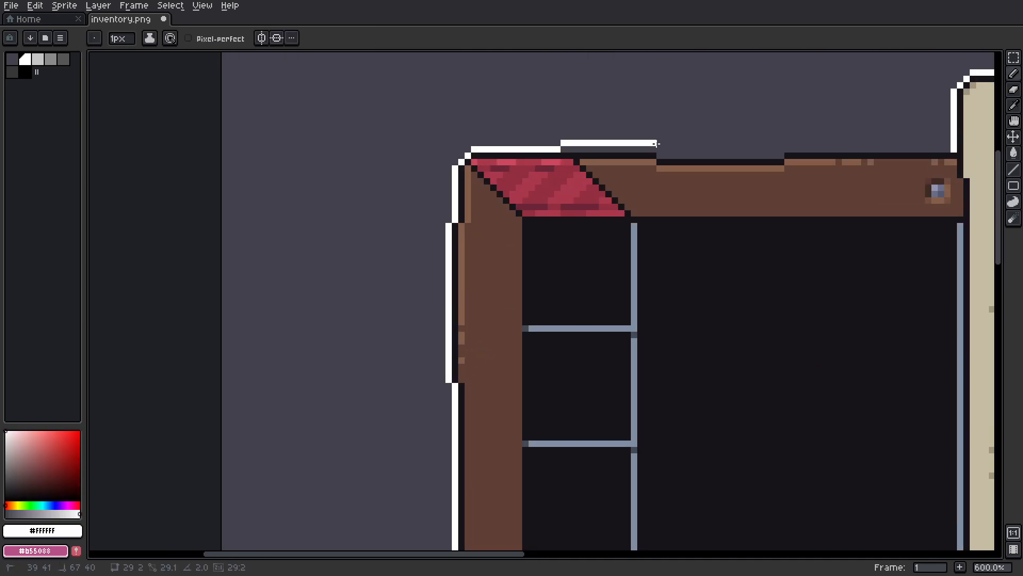
{"action": "left_click", "coordinate": [654, 149], "text": "shift"}
{"action": "left_click", "coordinate": [660, 155], "text": "shift"}
{"action": "left_click", "coordinate": [775, 156], "text": "shift"}
{"action": "left_click", "coordinate": [782, 149], "text": "shift"}
{"action": "scroll", "coordinate": [950, 153], "scroll_direction": "down", "scroll_amount": 6}
{"action": "scroll", "coordinate": [858, 247], "scroll_direction": "up", "scroll_amount": 2}
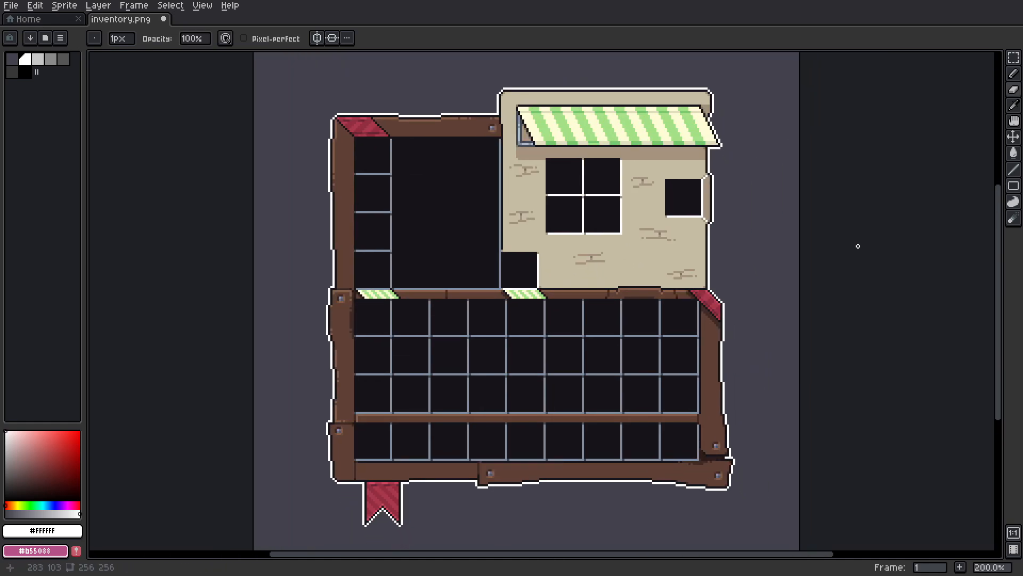
Step: Sample near-black #16141a from the artwork and save inventory.png
{"action": "key", "text": "b"}
{"action": "scroll", "coordinate": [614, 243], "scroll_direction": "up", "scroll_amount": 3}
{"action": "left_click", "coordinate": [613, 216], "text": "alt"}
{"action": "scroll", "coordinate": [621, 237], "scroll_direction": "down", "scroll_amount": 3}
{"action": "key", "text": "ctrl+s"}
{"action": "key", "text": "Return"}
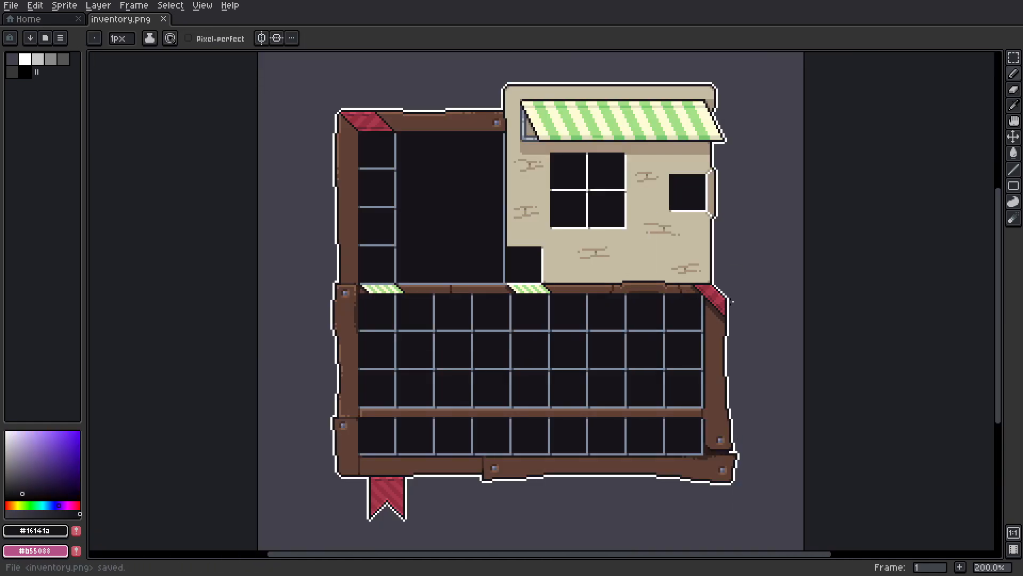
Step: Touch up single pixels of the artwork with a sampled colour, and sample pale blue-grey #b1bdcc from the window frame
{"action": "scroll", "coordinate": [623, 243], "scroll_direction": "up", "scroll_amount": 3}
{"action": "scroll", "coordinate": [762, 331], "scroll_direction": "up", "scroll_amount": 1}
{"action": "left_click", "coordinate": [772, 322], "text": "alt"}
{"action": "left_click", "coordinate": [241, 246]}
{"action": "mouse_move", "coordinate": [351, 128]}
{"action": "left_mouse_down"}
{"action": "mouse_move", "coordinate": [427, 342]}
{"action": "mouse_move", "coordinate": [444, 515]}
{"action": "left_mouse_up"}
{"action": "left_click", "coordinate": [327, 250]}
{"action": "left_click_drag", "start_coordinate": [711, 243], "coordinate": [655, 203]}
{"action": "scroll", "coordinate": [944, 123], "scroll_direction": "down", "scroll_amount": 2}
{"action": "left_click_drag", "start_coordinate": [965, 166], "coordinate": [866, 152]}
{"action": "scroll", "coordinate": [942, 146], "scroll_direction": "down", "scroll_amount": 1}
{"action": "left_click_drag", "start_coordinate": [714, 257], "coordinate": [671, 198]}
{"action": "left_click_drag", "start_coordinate": [564, 231], "coordinate": [644, 174]}
{"action": "left_click_drag", "start_coordinate": [654, 93], "coordinate": [576, 306]}
{"action": "scroll", "coordinate": [576, 306], "scroll_direction": "up", "scroll_amount": 2}
{"action": "left_click", "coordinate": [469, 279], "text": "alt"}
Step: Add broken #b1bdcc highlights to the dividers of the upper slots in the narrow column beside the large dark panel
{"action": "mouse_move", "coordinate": [154, 347]}
{"action": "left_mouse_down"}
{"action": "mouse_move", "coordinate": [455, 253]}
{"action": "mouse_move", "coordinate": [436, 201]}
{"action": "left_mouse_up"}
{"action": "left_click", "coordinate": [436, 190]}
{"action": "left_click", "coordinate": [435, 233]}
{"action": "scroll", "coordinate": [416, 252], "scroll_direction": "up", "scroll_amount": 2}
{"action": "left_click_drag", "start_coordinate": [344, 264], "coordinate": [388, 264]}
{"action": "left_click", "coordinate": [404, 264]}
{"action": "left_click_drag", "start_coordinate": [395, 418], "coordinate": [447, 384]}
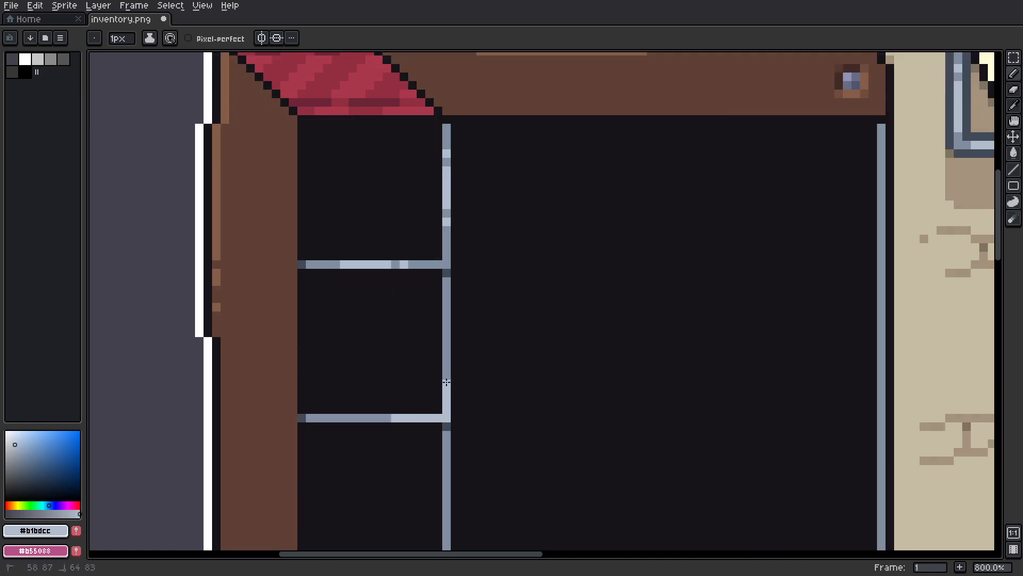
Step: Continue the #b1bdcc highlights along the lower slots of the narrow column, down to the striped cloth on the beam
{"action": "left_click_drag", "start_coordinate": [388, 415], "coordinate": [424, 171]}
{"action": "left_click_drag", "start_coordinate": [483, 218], "coordinate": [483, 252]}
{"action": "left_click_drag", "start_coordinate": [464, 437], "coordinate": [465, 257]}
{"action": "mouse_move", "coordinate": [459, 302]}
{"action": "left_mouse_down"}
{"action": "mouse_move", "coordinate": [415, 302]}
{"action": "mouse_move", "coordinate": [441, 302]}
{"action": "left_mouse_up"}
{"action": "key", "text": "ctrl+z"}
{"action": "left_click", "coordinate": [425, 301]}
{"action": "left_click", "coordinate": [484, 250]}
Step: Highlight the line above the middle beam and the large dark panel's edge nearest the house with broken #b1bdcc strokes
{"action": "left_click_drag", "start_coordinate": [518, 302], "coordinate": [569, 302]}
{"action": "left_click_drag", "start_coordinate": [791, 301], "coordinate": [671, 301]}
{"action": "left_click", "coordinate": [655, 302]}
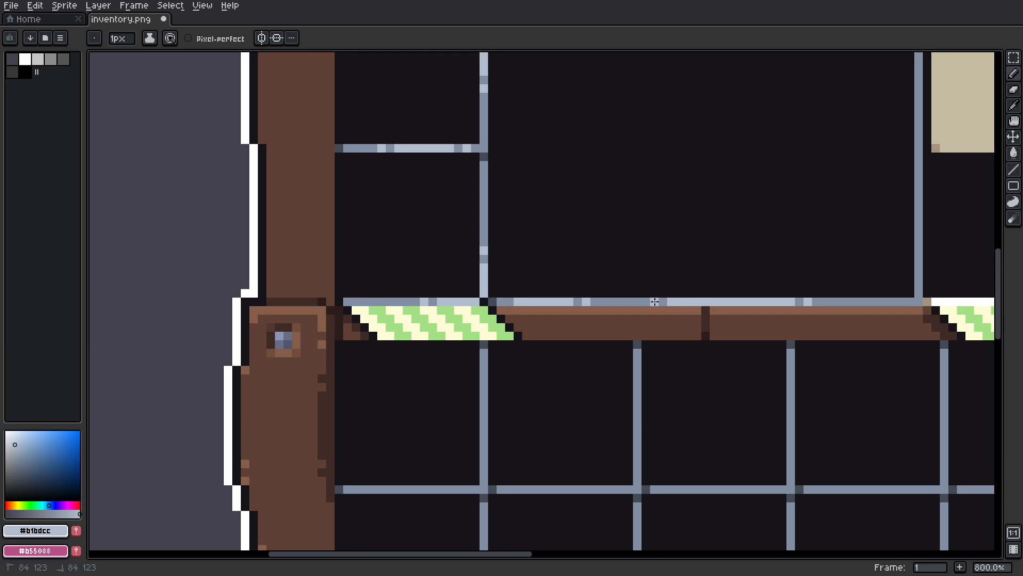
{"action": "scroll", "coordinate": [932, 160], "scroll_direction": "down", "scroll_amount": 2}
{"action": "left_click_drag", "start_coordinate": [932, 160], "coordinate": [593, 248]}
{"action": "scroll", "coordinate": [593, 253], "scroll_direction": "up", "scroll_amount": 1}
{"action": "mouse_move", "coordinate": [583, 333]}
{"action": "left_mouse_down"}
{"action": "mouse_move", "coordinate": [583, 231]}
{"action": "mouse_move", "coordinate": [583, 419]}
{"action": "left_mouse_up"}
{"action": "left_click_drag", "start_coordinate": [583, 113], "coordinate": [583, 185]}
Step: Add broken #b1bdcc highlights to the main grid's first column of slots and nearby dividers
{"action": "mouse_move", "coordinate": [687, 421]}
{"action": "left_mouse_down"}
{"action": "mouse_move", "coordinate": [583, 216]}
{"action": "mouse_move", "coordinate": [431, 112]}
{"action": "left_mouse_up"}
{"action": "mouse_move", "coordinate": [462, 363]}
{"action": "left_mouse_down"}
{"action": "mouse_move", "coordinate": [462, 318]}
{"action": "mouse_move", "coordinate": [779, 209]}
{"action": "left_mouse_up"}
{"action": "left_click", "coordinate": [462, 305]}
{"action": "left_click_drag", "start_coordinate": [470, 292], "coordinate": [509, 291]}
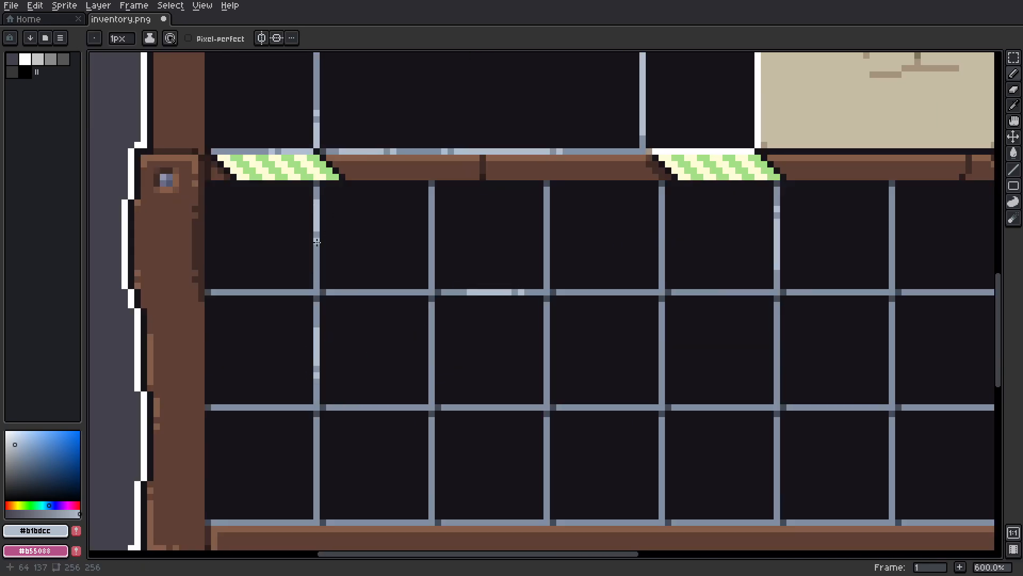
{"action": "left_click", "coordinate": [317, 439]}
{"action": "left_click_drag", "start_coordinate": [316, 452], "coordinate": [316, 497]}
{"action": "left_click_drag", "start_coordinate": [285, 517], "coordinate": [301, 416]}
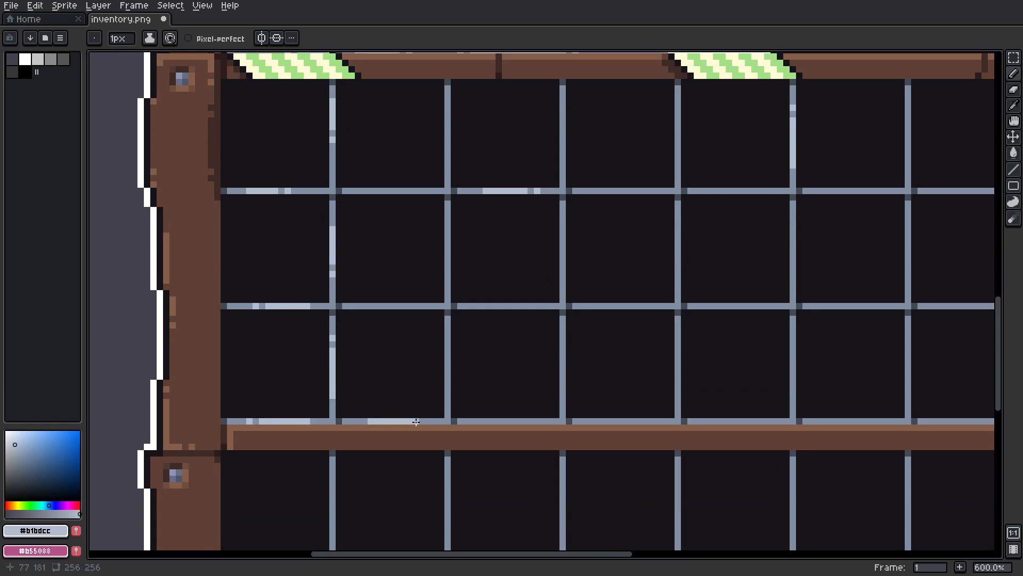
Step: Highlight the dividers around the third to fifth columns in the main grid's upper rows with #b1bdcc
{"action": "left_click_drag", "start_coordinate": [562, 305], "coordinate": [508, 305]}
{"action": "left_click_drag", "start_coordinate": [567, 176], "coordinate": [561, 245]}
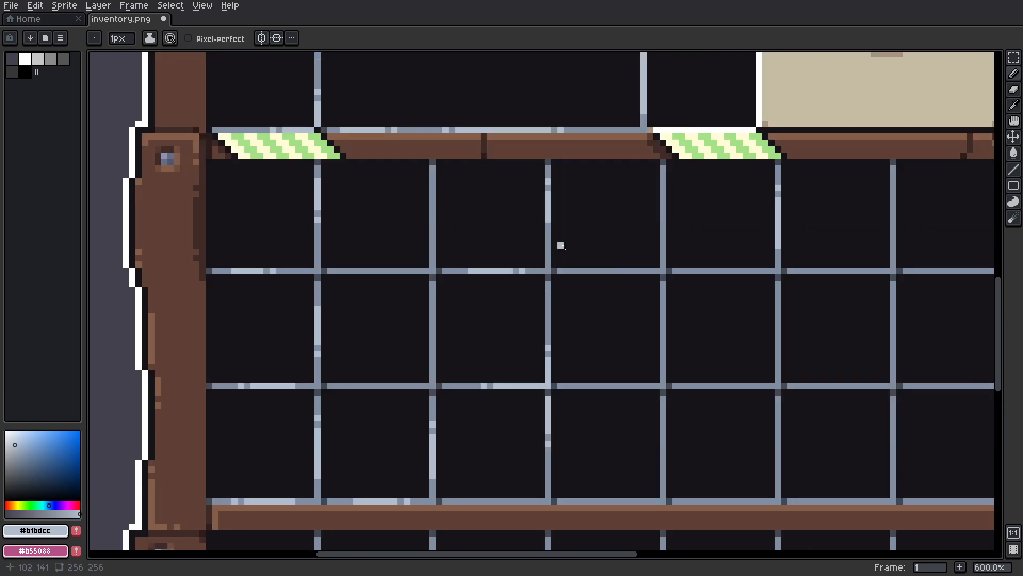
{"action": "left_click_drag", "start_coordinate": [663, 174], "coordinate": [663, 224]}
{"action": "left_click_drag", "start_coordinate": [709, 273], "coordinate": [616, 254]}
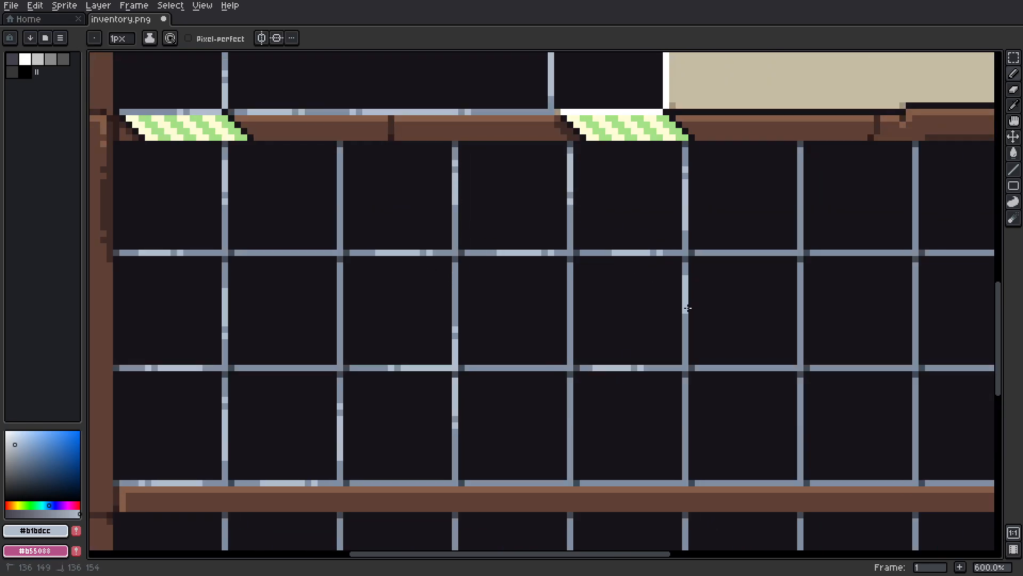
Step: Extend the #b1bdcc highlights through the main grid's third row and along the line above the lower wooden beam
{"action": "left_click_drag", "start_coordinate": [687, 304], "coordinate": [616, 216]}
{"action": "left_click_drag", "start_coordinate": [614, 281], "coordinate": [613, 370]}
{"action": "left_click_drag", "start_coordinate": [730, 341], "coordinate": [598, 319]}
{"action": "left_click_drag", "start_coordinate": [597, 315], "coordinate": [595, 370]}
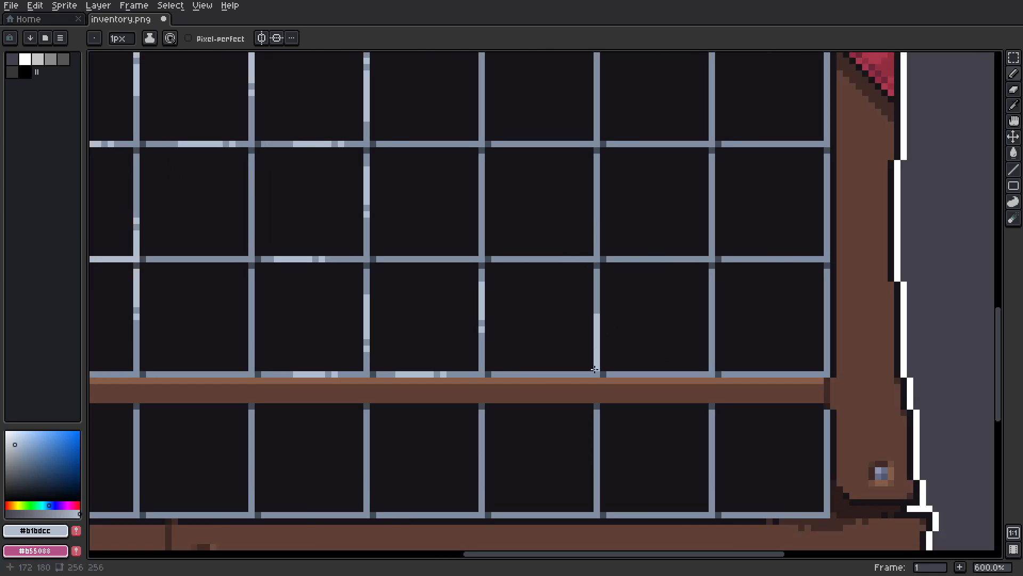
{"action": "left_click_drag", "start_coordinate": [758, 373], "coordinate": [805, 373]}
Step: Add #b1bdcc highlights to the remaining dividers of the main grid's upper rows, including the edge beside the right post
{"action": "scroll", "coordinate": [746, 374], "scroll_direction": "down", "scroll_amount": 3}
{"action": "scroll", "coordinate": [424, 421], "scroll_direction": "up", "scroll_amount": 2}
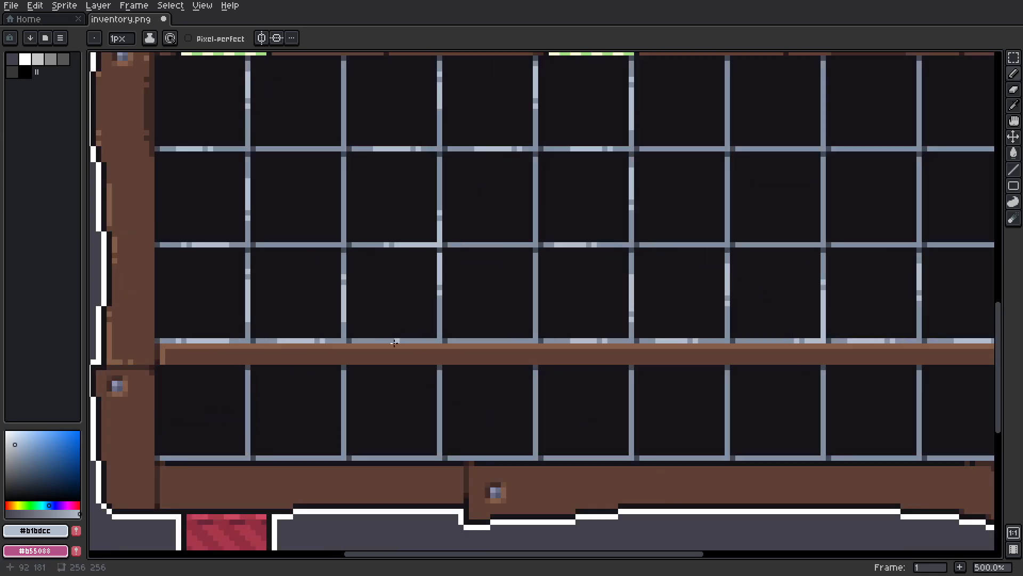
{"action": "left_click_drag", "start_coordinate": [913, 178], "coordinate": [660, 248]}
{"action": "left_click_drag", "start_coordinate": [666, 228], "coordinate": [666, 256]}
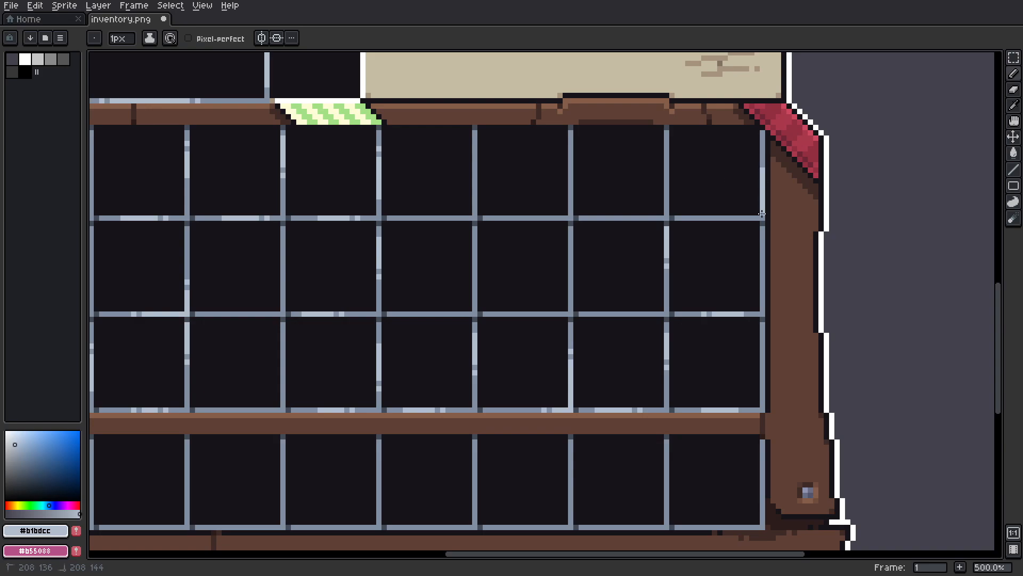
{"action": "left_click", "coordinate": [762, 160]}
{"action": "mouse_move", "coordinate": [471, 159]}
{"action": "left_mouse_down"}
{"action": "mouse_move", "coordinate": [548, 166]}
{"action": "mouse_move", "coordinate": [550, 184]}
{"action": "left_mouse_up"}
{"action": "left_click_drag", "start_coordinate": [146, 211], "coordinate": [375, 207]}
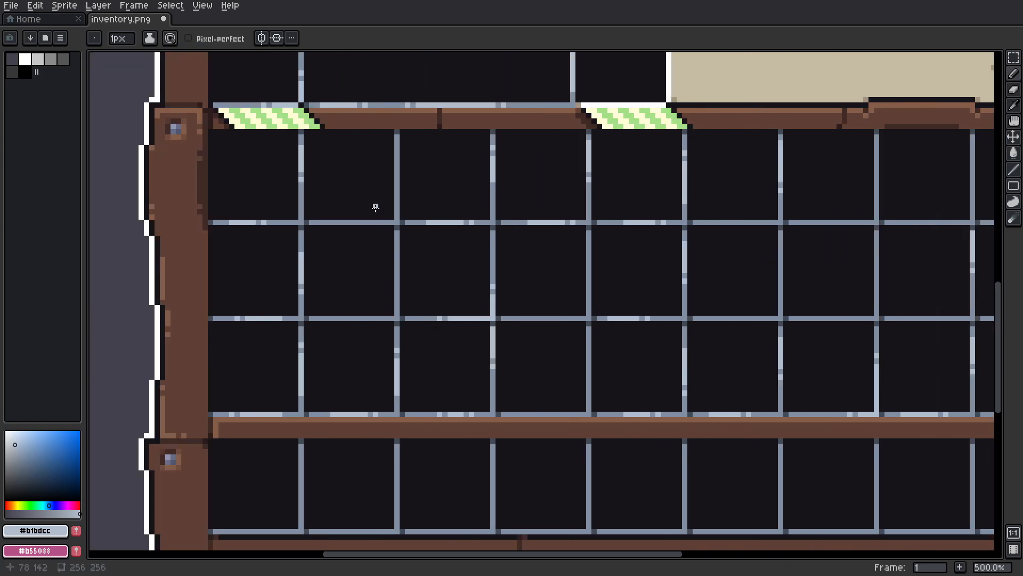
{"action": "left_click_drag", "start_coordinate": [678, 264], "coordinate": [427, 249]}
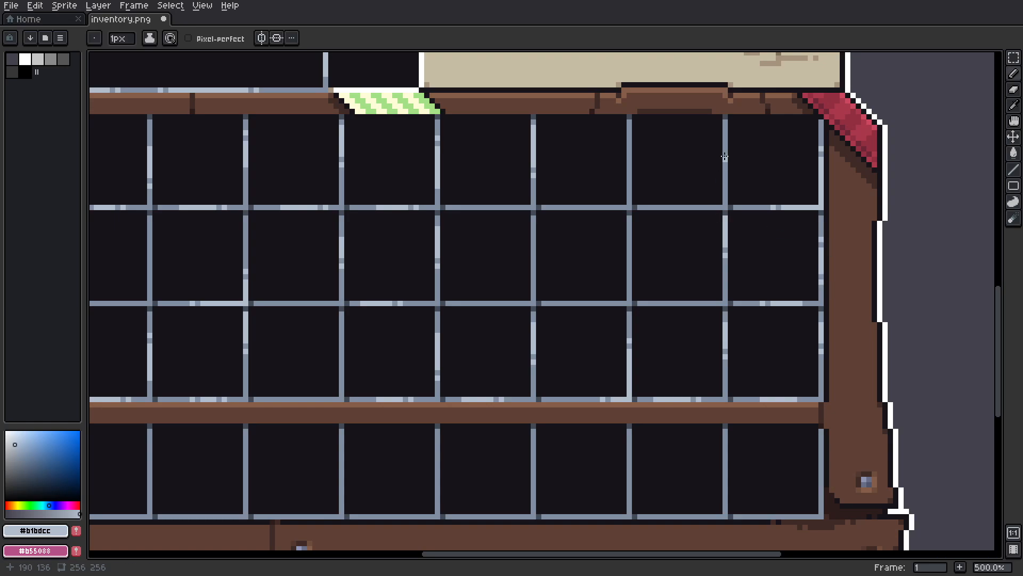
Step: Try to duplicate a selected block of the slot grid and nudge the copy one pixel
{"action": "scroll", "coordinate": [628, 177], "scroll_direction": "down", "scroll_amount": 3}
{"action": "scroll", "coordinate": [751, 331], "scroll_direction": "up", "scroll_amount": 1}
{"action": "key", "text": "m"}
{"action": "mouse_move", "coordinate": [212, 211]}
{"action": "left_mouse_down"}
{"action": "mouse_move", "coordinate": [387, 273]}
{"action": "mouse_move", "coordinate": [359, 376]}
{"action": "left_mouse_up"}
{"action": "key", "text": "ctrl+c"}
{"action": "key", "text": "ctrl+v"}
{"action": "key", "text": "Left"}
{"action": "key", "text": "ctrl+z"}
{"action": "key", "text": "ctrl+z"}
{"action": "key", "text": "b"}
Step: Add broken #b1bdcc highlights to the vertical dividers and bottom line of the lowest slot row
{"action": "scroll", "coordinate": [184, 416], "scroll_direction": "up", "scroll_amount": 2}
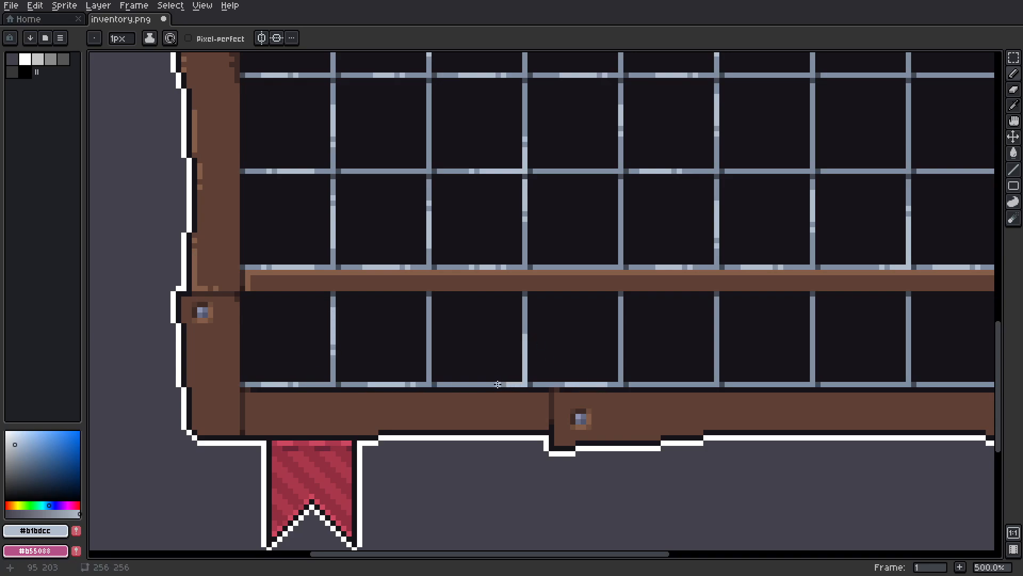
{"action": "scroll", "coordinate": [715, 319], "scroll_direction": "right", "scroll_amount": 3}
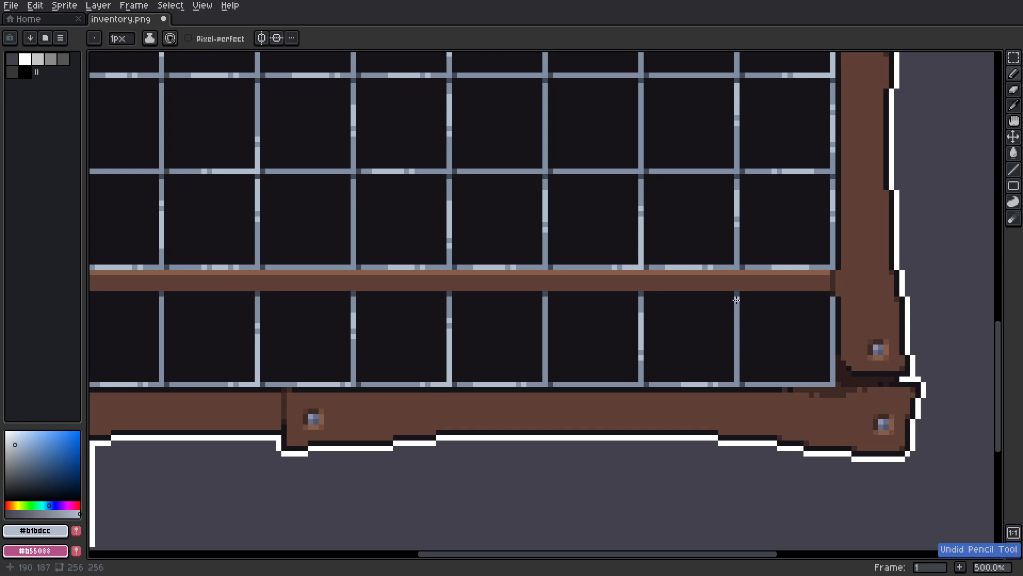
{"action": "scroll", "coordinate": [719, 380], "scroll_direction": "right", "scroll_amount": 1}
{"action": "scroll", "coordinate": [642, 326], "scroll_direction": "down", "scroll_amount": 3}
{"action": "left_click_drag", "start_coordinate": [378, 318], "coordinate": [443, 430]}
{"action": "scroll", "coordinate": [602, 133], "scroll_direction": "up", "scroll_amount": 2}
{"action": "scroll", "coordinate": [641, 139], "scroll_direction": "down", "scroll_amount": 3}
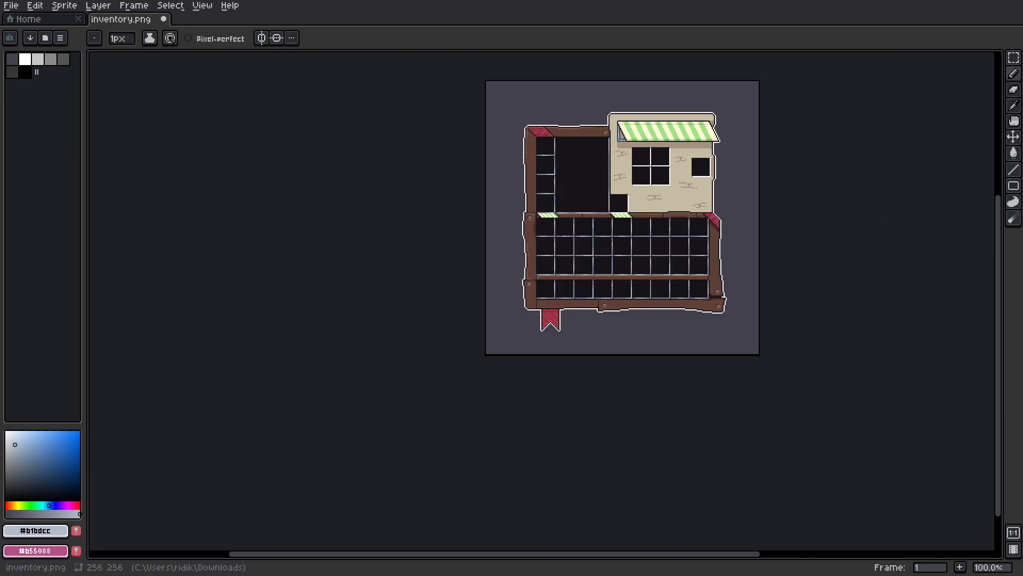